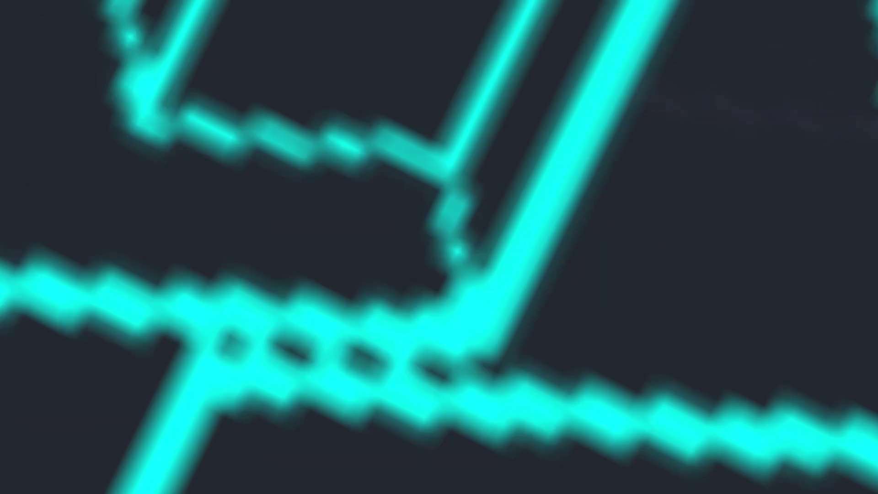
{"action": "scroll", "coordinate": [790, 171], "scroll_direction": "down", "scroll_amount": 3}
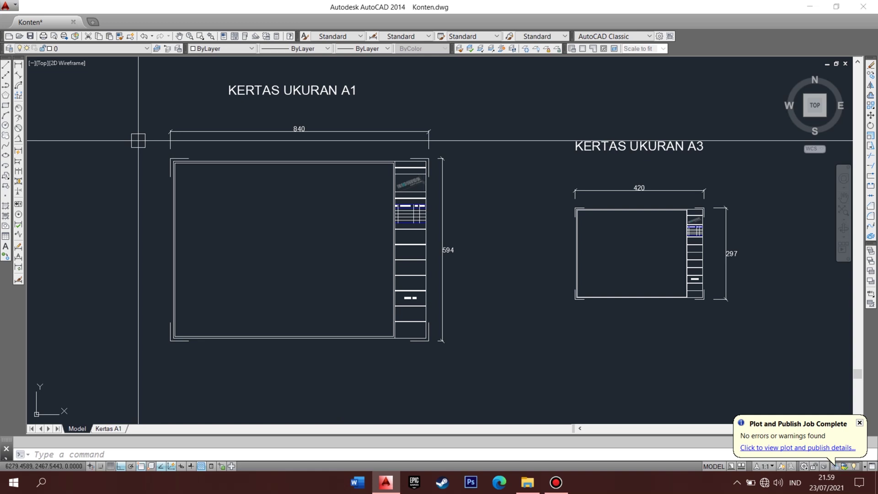
{"action": "middle_click_drag", "start_coordinate": [200, 313], "coordinate": [192, 322]}
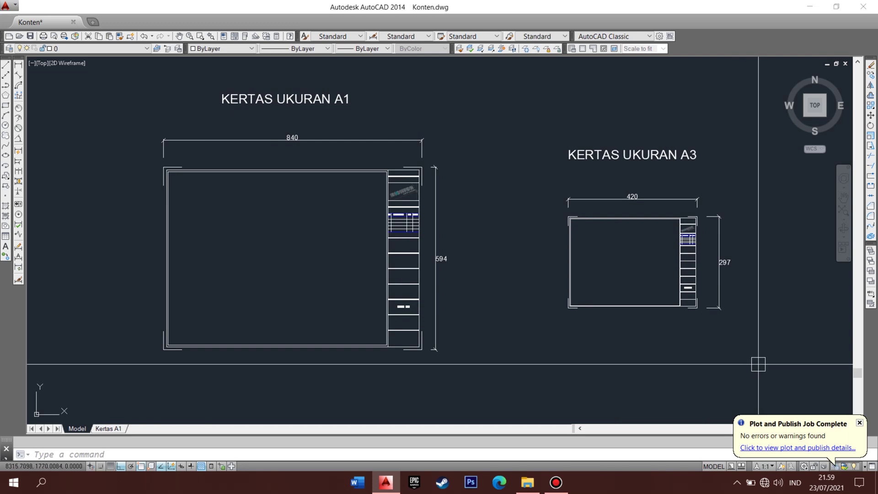
{"action": "middle_click_drag", "start_coordinate": [484, 334], "coordinate": [492, 335]}
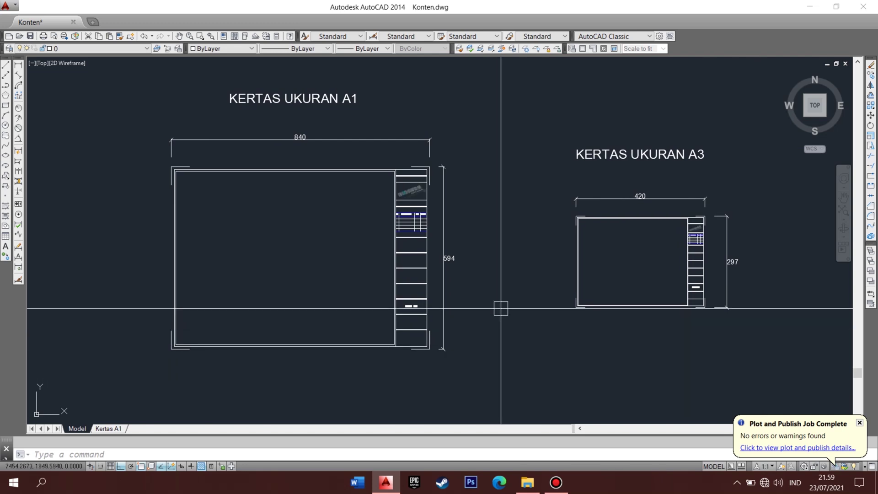
{"action": "scroll", "coordinate": [327, 229], "scroll_direction": "up", "scroll_amount": 2}
{"action": "middle_click_drag", "start_coordinate": [321, 222], "coordinate": [404, 203]}
{"action": "scroll", "coordinate": [404, 202], "scroll_direction": "down", "scroll_amount": 2}
{"action": "scroll", "coordinate": [394, 196], "scroll_direction": "up", "scroll_amount": 2}
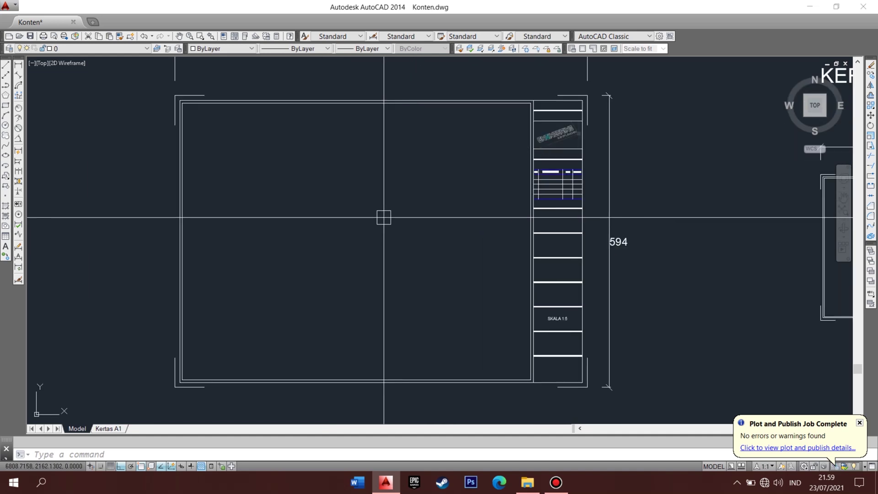
{"action": "scroll", "coordinate": [385, 224], "scroll_direction": "down", "scroll_amount": 2}
{"action": "scroll", "coordinate": [214, 237], "scroll_direction": "down", "scroll_amount": 1}
{"action": "scroll", "coordinate": [156, 243], "scroll_direction": "down", "scroll_amount": 1}
{"action": "scroll", "coordinate": [412, 233], "scroll_direction": "up", "scroll_amount": 2}
{"action": "scroll", "coordinate": [457, 242], "scroll_direction": "up", "scroll_amount": 2}
{"action": "scroll", "coordinate": [478, 236], "scroll_direction": "up", "scroll_amount": 2}
{"action": "middle_click_drag", "start_coordinate": [476, 235], "coordinate": [394, 243]}
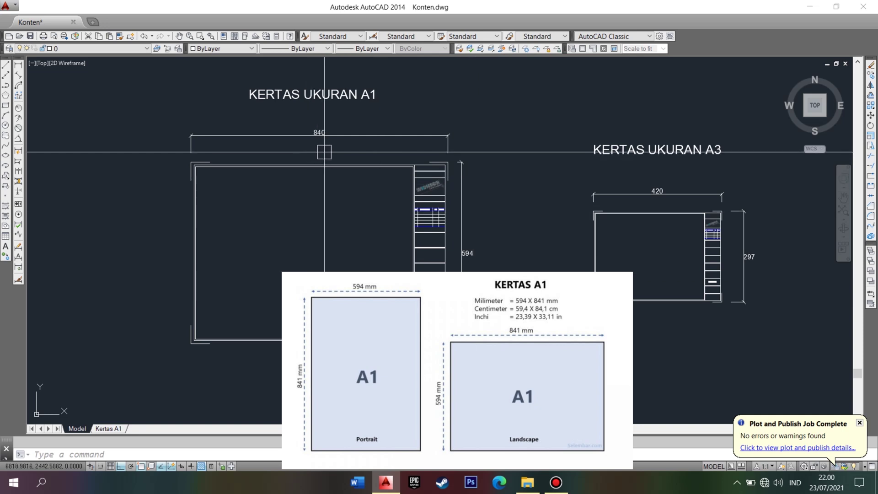
{"action": "middle_click_drag", "start_coordinate": [473, 239], "coordinate": [388, 241]}
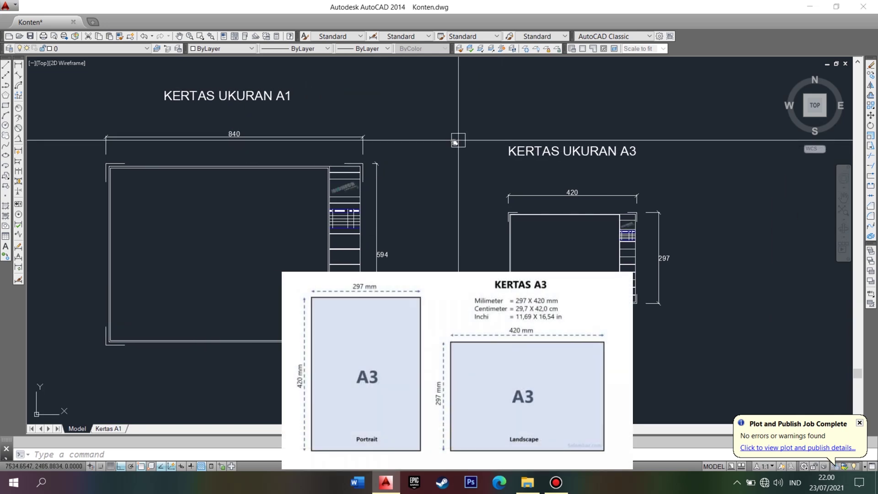
{"action": "middle_click_drag", "start_coordinate": [455, 142], "coordinate": [440, 161]}
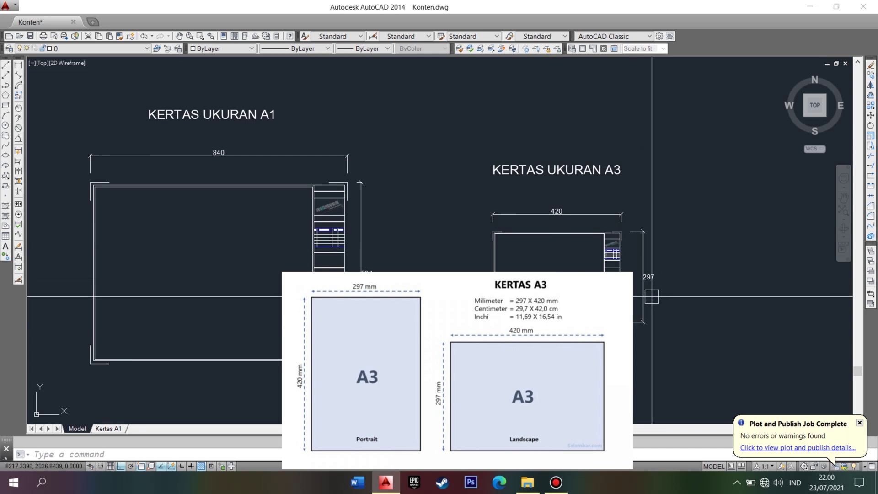
{"action": "middle_click_drag", "start_coordinate": [440, 245], "coordinate": [447, 236]}
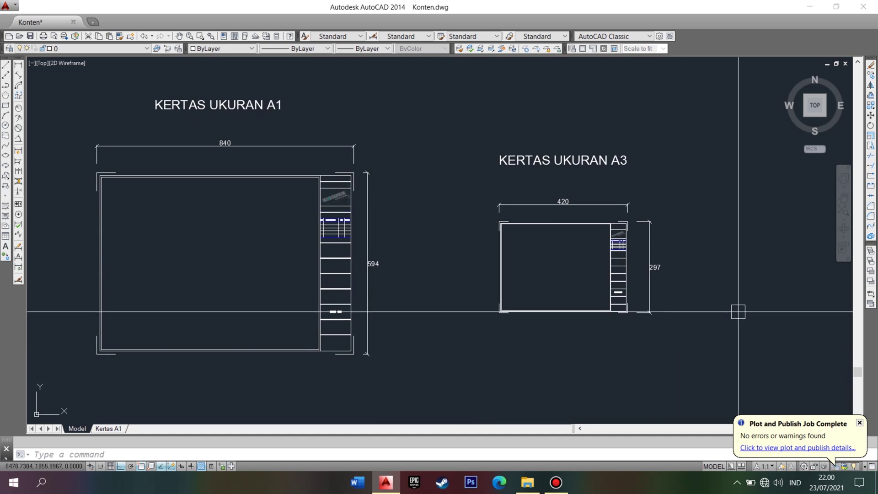
{"action": "middle_click_drag", "start_coordinate": [504, 185], "coordinate": [726, 179]}
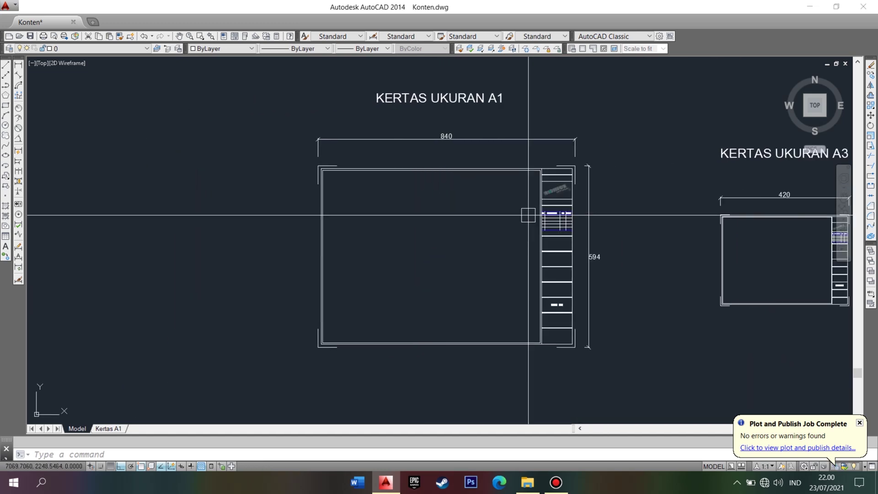
Step: Delete the old viewport from the Kertas A1 layout, leaving a blank sheet
{"action": "left_click", "coordinate": [287, 378]}
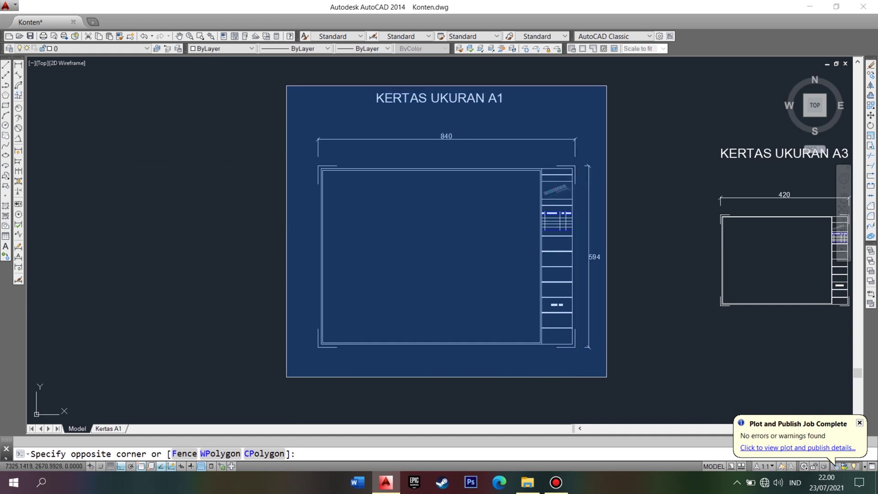
{"action": "left_click", "coordinate": [604, 84]}
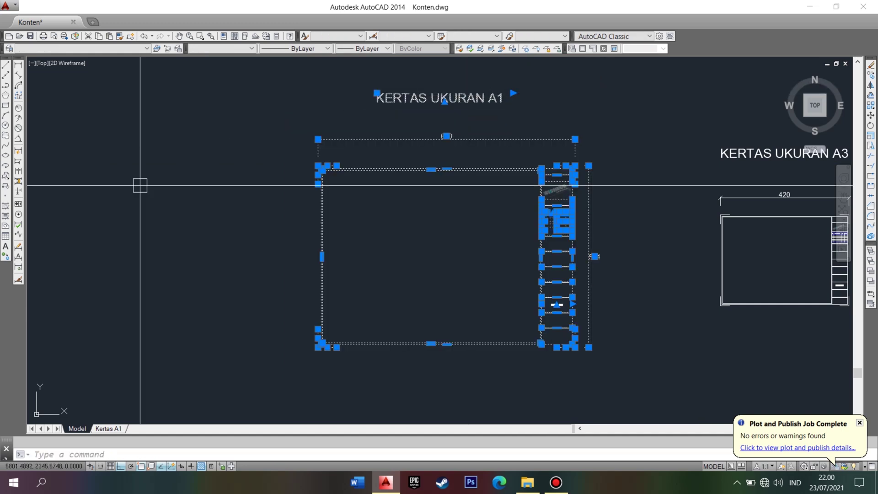
{"action": "left_click", "coordinate": [118, 429]}
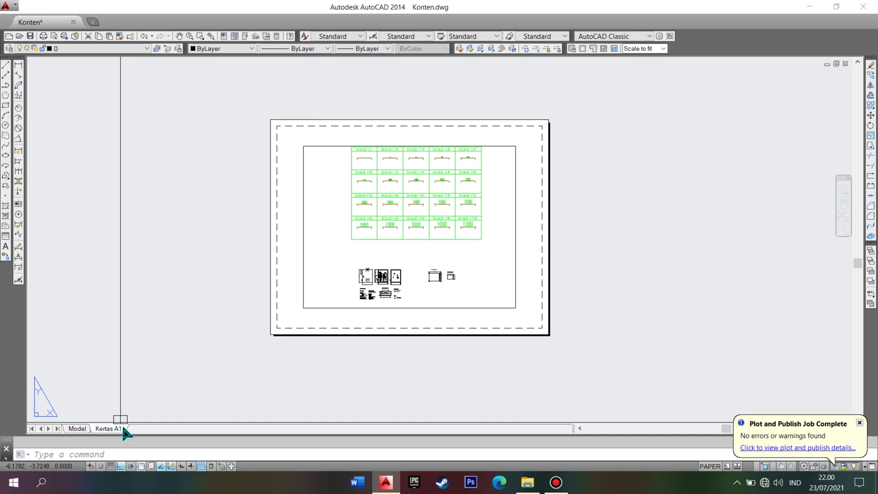
{"action": "left_click", "coordinate": [226, 363]}
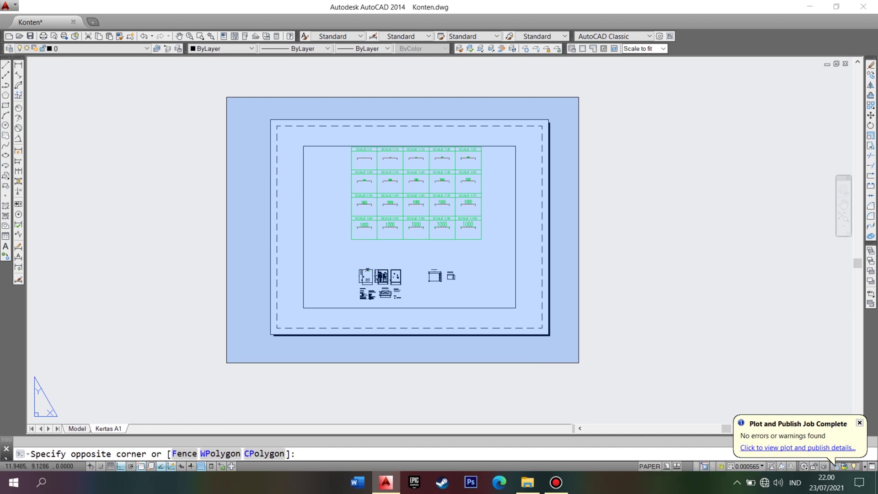
{"action": "left_click", "coordinate": [578, 97]}
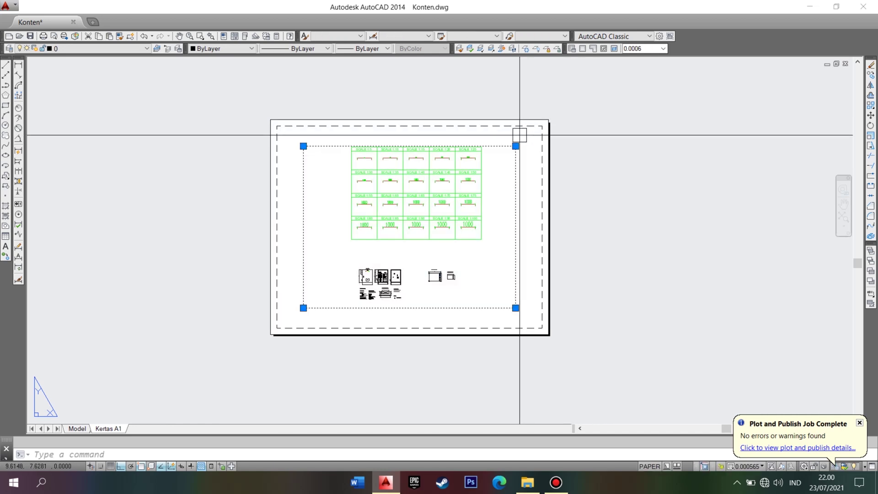
{"action": "key", "text": "Delete"}
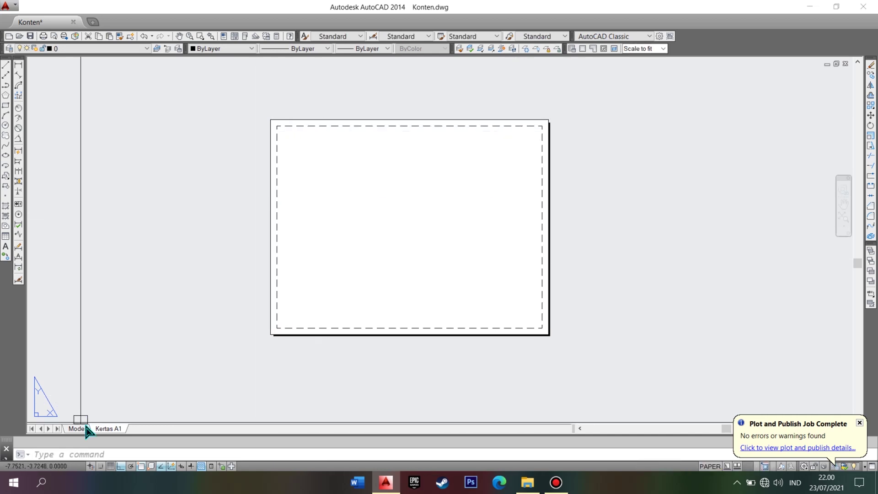
Step: Copy the A1 frame drawing from Model space to the clipboard
{"action": "left_click", "coordinate": [76, 428]}
{"action": "left_click", "coordinate": [280, 374]}
{"action": "left_click", "coordinate": [614, 80]}
{"action": "key", "text": "ctrl+c"}
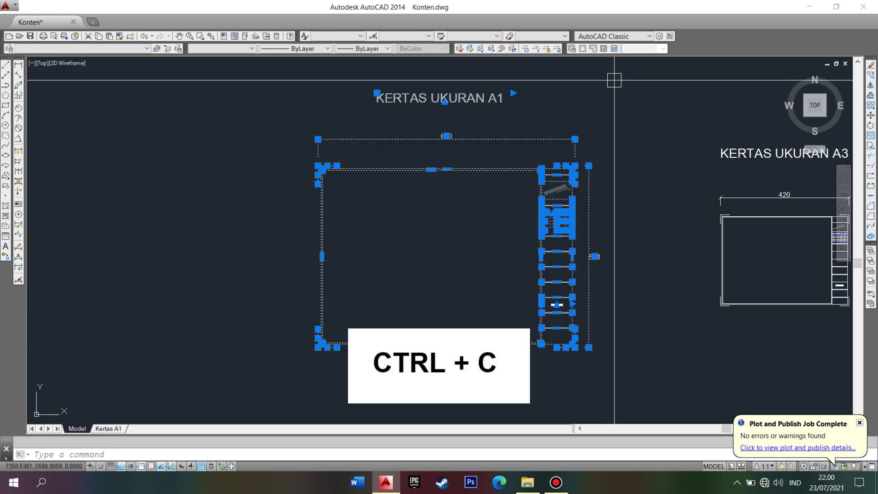
{"action": "left_click", "coordinate": [108, 429]}
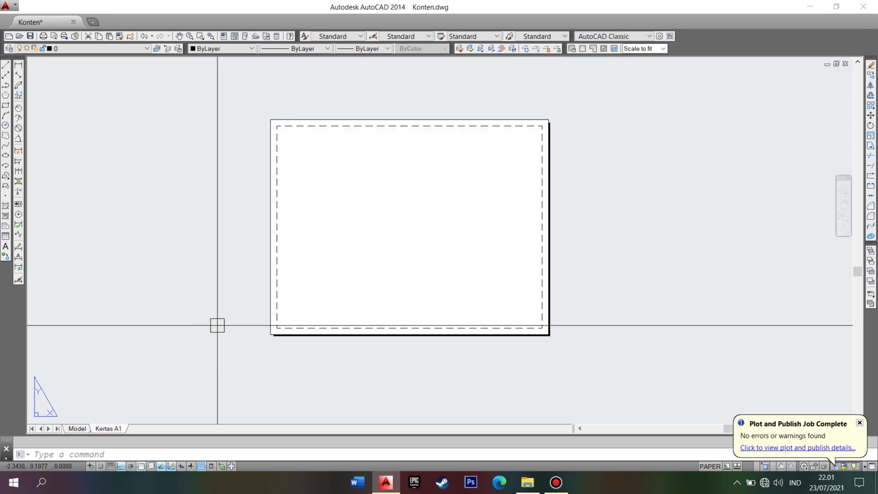
Step: Paste the copied A1 frame onto the Kertas A1 layout sheet
{"action": "key", "text": "ctrl+v"}
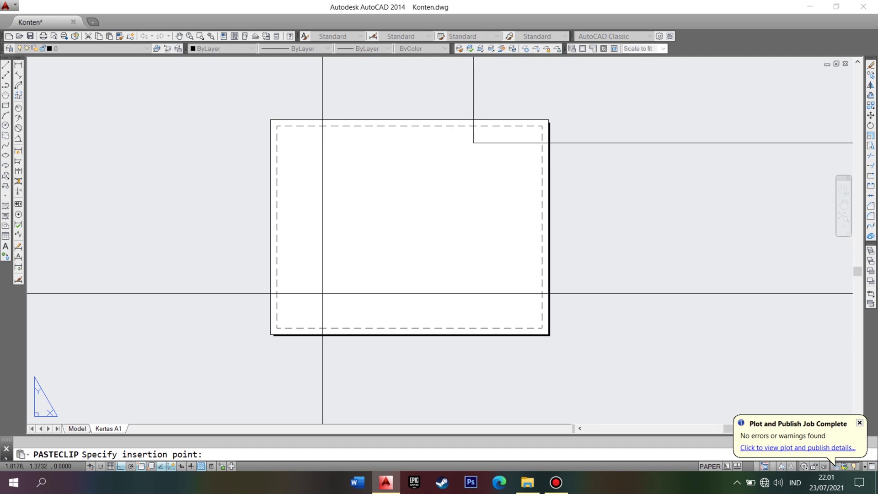
{"action": "scroll", "coordinate": [323, 293], "scroll_direction": "down", "scroll_amount": 2}
{"action": "left_click", "coordinate": [287, 297]}
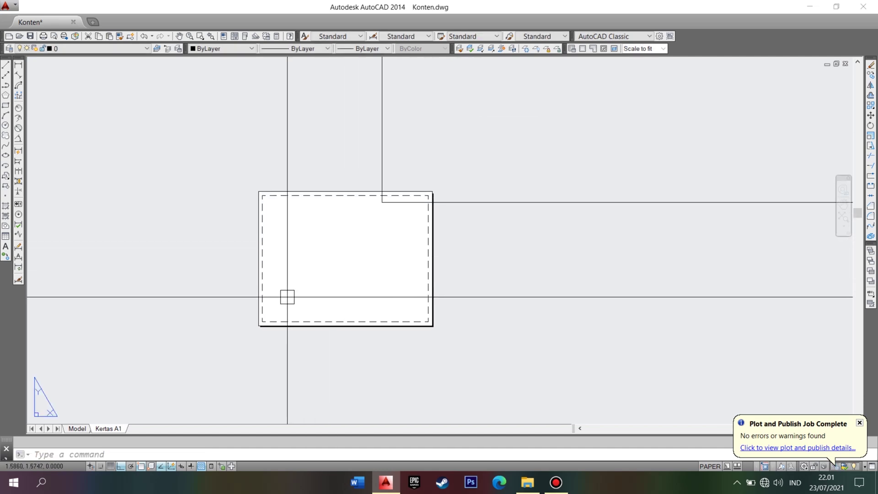
{"action": "scroll", "coordinate": [306, 243], "scroll_direction": "down", "scroll_amount": 2}
{"action": "middle_click_drag", "start_coordinate": [366, 157], "coordinate": [251, 255]}
Step: Regenerate the display with RE and zoom to fit the pasted 840 × 594 frame
{"action": "type", "text": "re"}
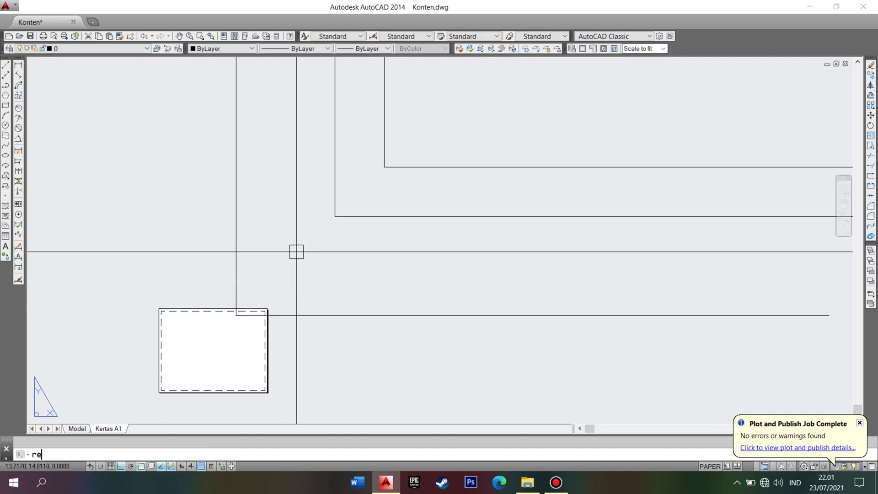
{"action": "key", "text": "Return"}
{"action": "scroll", "coordinate": [297, 251], "scroll_direction": "down", "scroll_amount": 3}
{"action": "mouse_move", "coordinate": [311, 227]}
{"action": "middle_mouse_down"}
{"action": "mouse_move", "coordinate": [276, 261]}
{"action": "mouse_move", "coordinate": [305, 231]}
{"action": "mouse_move", "coordinate": [325, 308]}
{"action": "middle_mouse_up"}
{"action": "scroll", "coordinate": [284, 249], "scroll_direction": "down", "scroll_amount": 5}
{"action": "scroll", "coordinate": [284, 249], "scroll_direction": "up", "scroll_amount": 2}
{"action": "scroll", "coordinate": [289, 250], "scroll_direction": "down", "scroll_amount": 2}
{"action": "scroll", "coordinate": [320, 261], "scroll_direction": "down", "scroll_amount": 2}
{"action": "scroll", "coordinate": [342, 261], "scroll_direction": "up", "scroll_amount": 2}
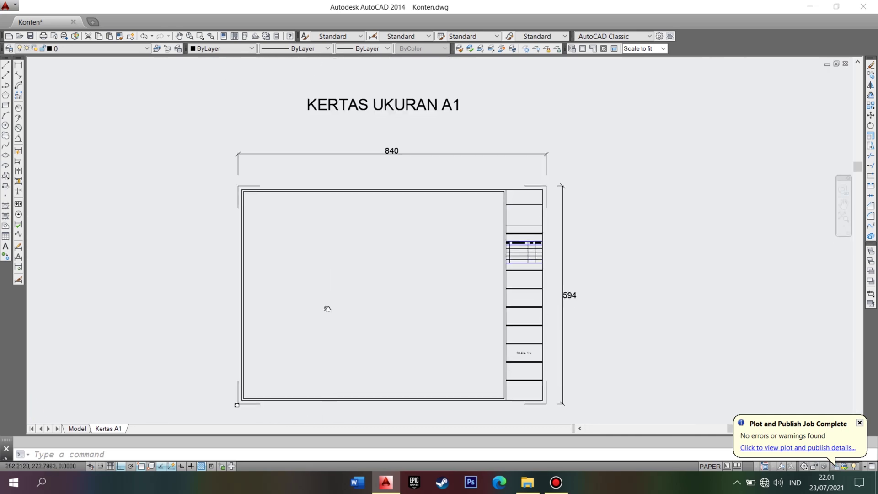
Step: Edit the Kertas A1 page setup to use the DWG To PDF.pc3 plotter
{"action": "right_click", "coordinate": [114, 429]}
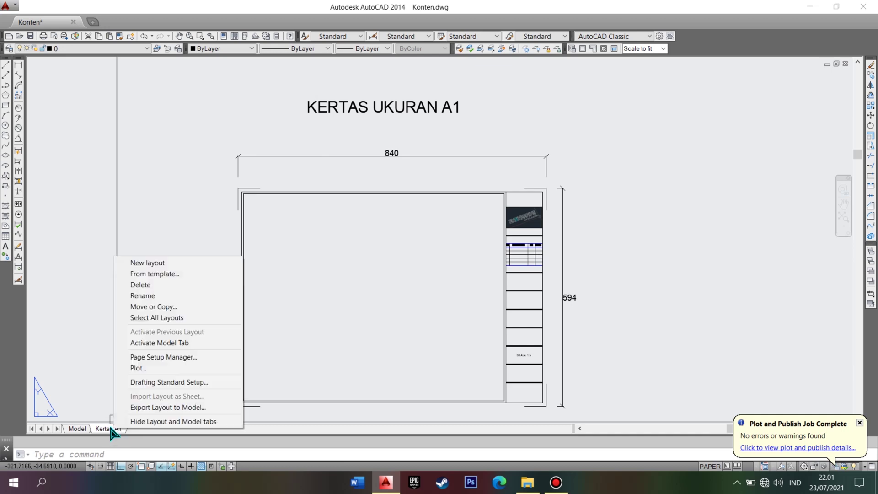
{"action": "left_click", "coordinate": [129, 356]}
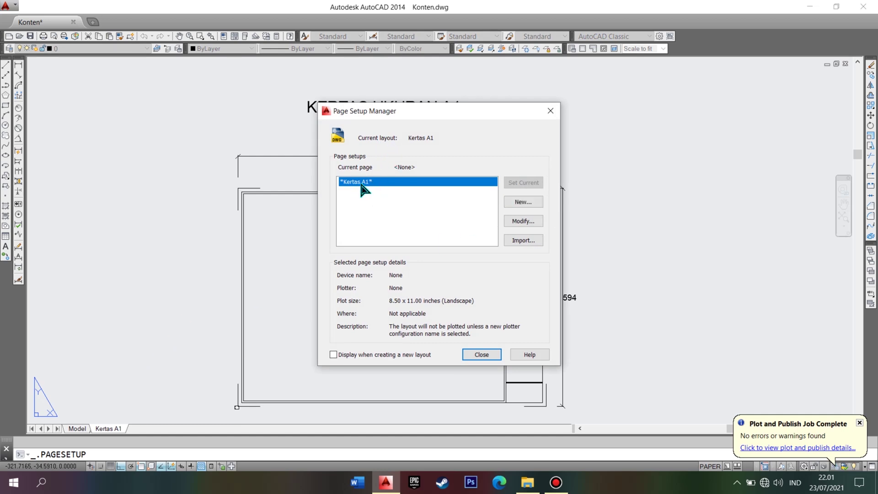
{"action": "left_click", "coordinate": [518, 223]}
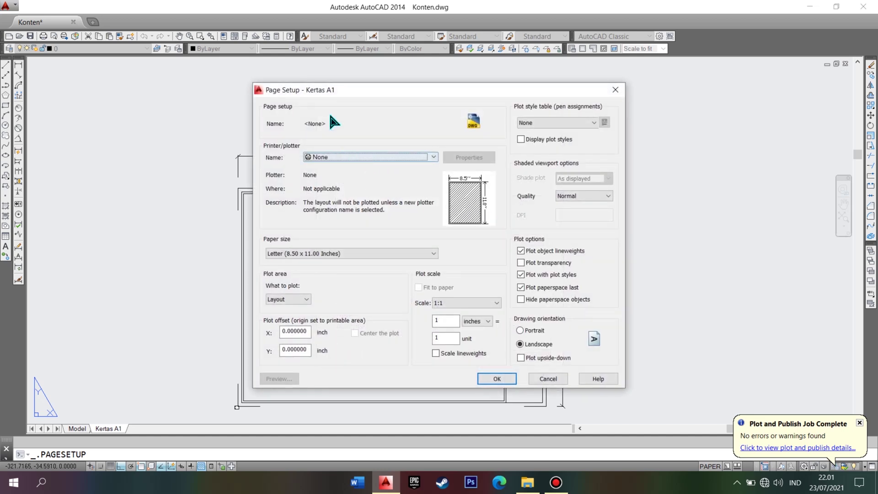
{"action": "left_click", "coordinate": [343, 157]}
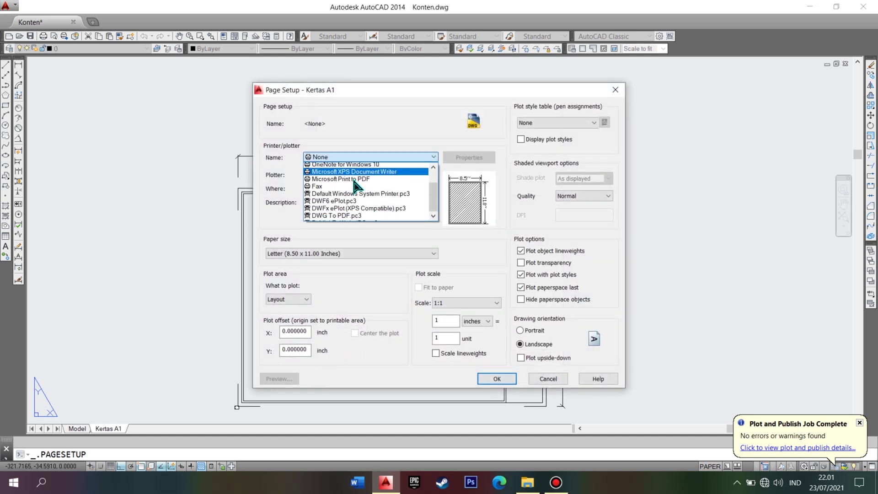
{"action": "left_click", "coordinate": [333, 205]}
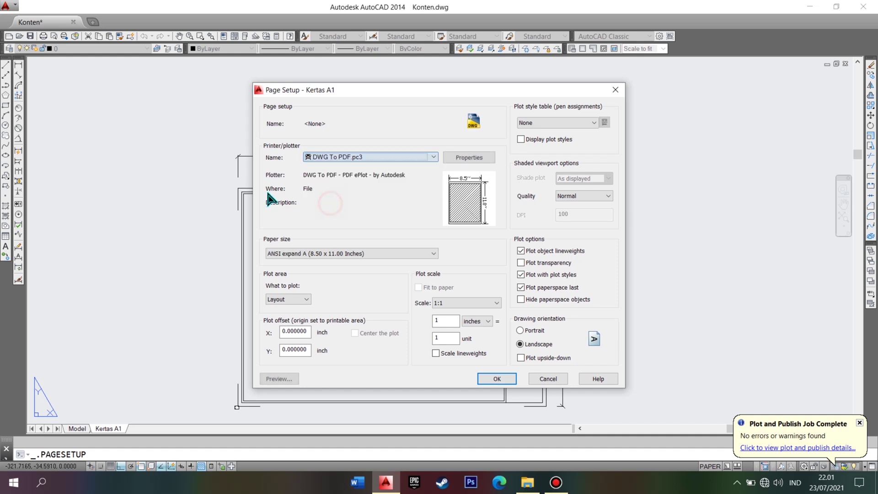
Step: Choose ISO A1 (841.00 x 594.00 MM) paper and set the plot area to Window
{"action": "left_click", "coordinate": [295, 256]}
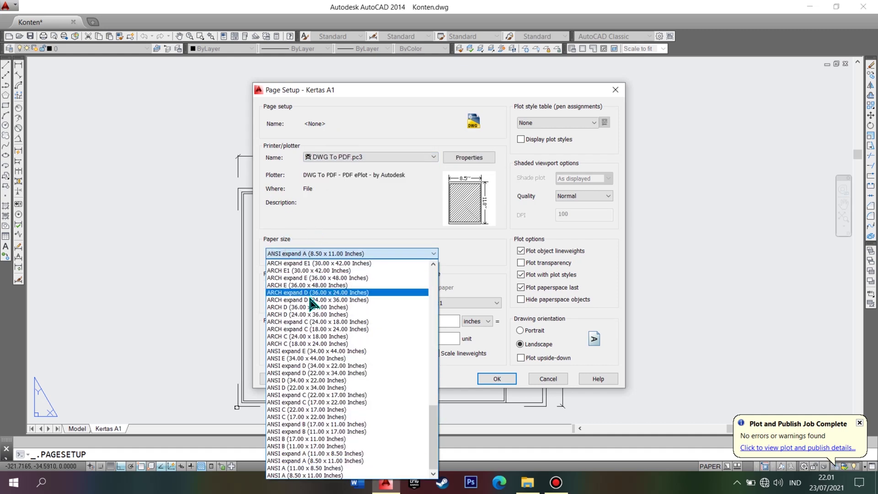
{"action": "scroll", "coordinate": [320, 375], "scroll_direction": "up", "scroll_amount": 2}
{"action": "scroll", "coordinate": [302, 338], "scroll_direction": "up", "scroll_amount": 3}
{"action": "scroll", "coordinate": [284, 302], "scroll_direction": "up", "scroll_amount": 3}
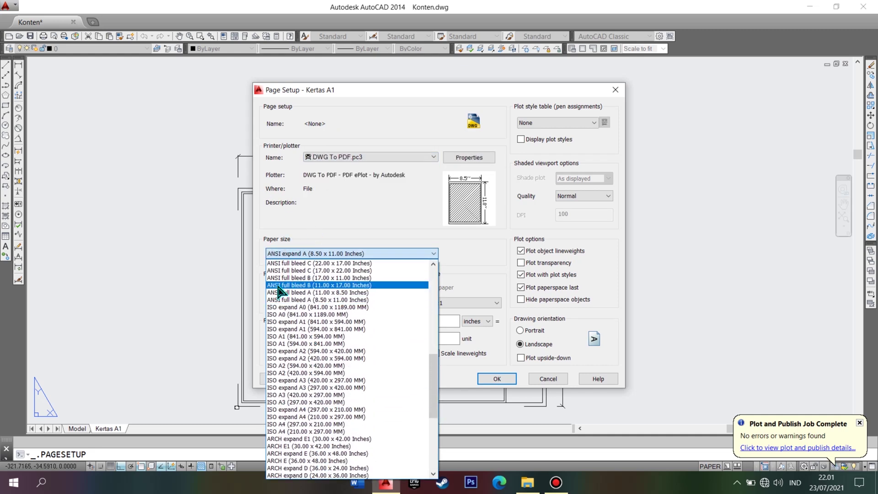
{"action": "left_click", "coordinate": [355, 108]}
{"action": "mouse_move", "coordinate": [373, 91]}
{"action": "left_mouse_down"}
{"action": "mouse_move", "coordinate": [470, 104]}
{"action": "mouse_move", "coordinate": [430, 102]}
{"action": "left_mouse_up"}
{"action": "left_click", "coordinate": [382, 260]}
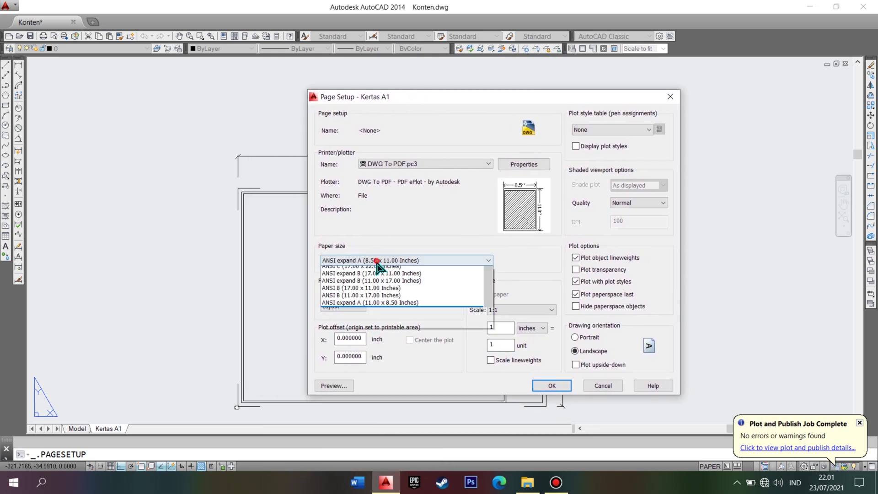
{"action": "scroll", "coordinate": [384, 378], "scroll_direction": "up", "scroll_amount": 5}
{"action": "scroll", "coordinate": [362, 371], "scroll_direction": "up", "scroll_amount": 4}
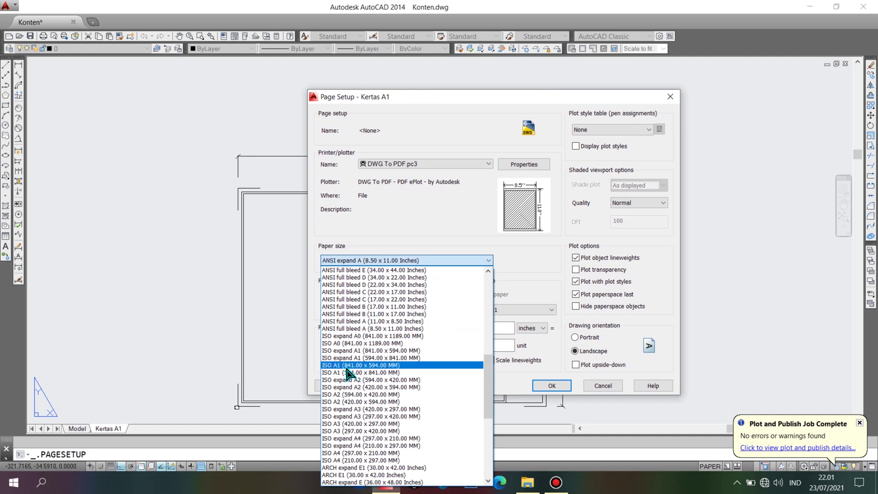
{"action": "left_click", "coordinate": [336, 367]}
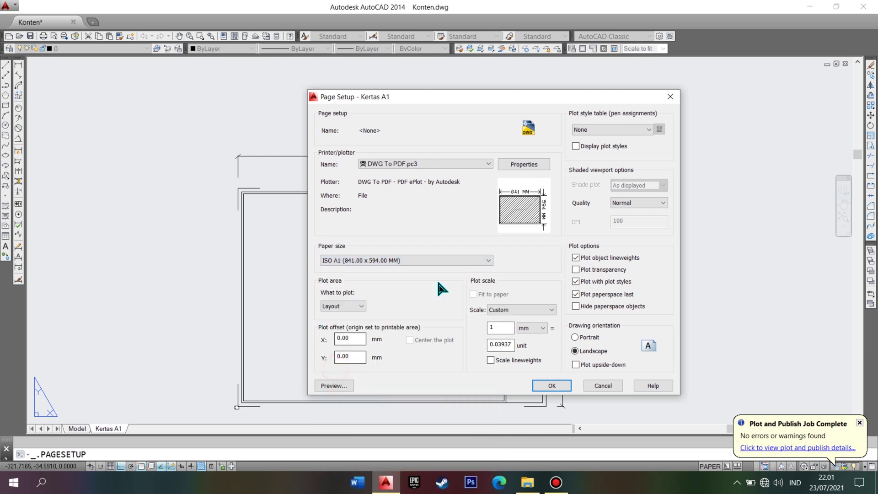
{"action": "left_click", "coordinate": [361, 305]}
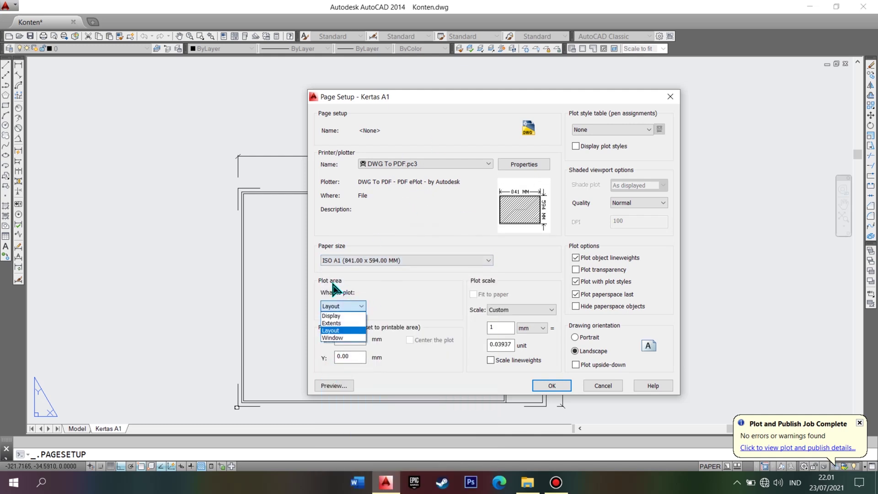
{"action": "left_click", "coordinate": [333, 338]}
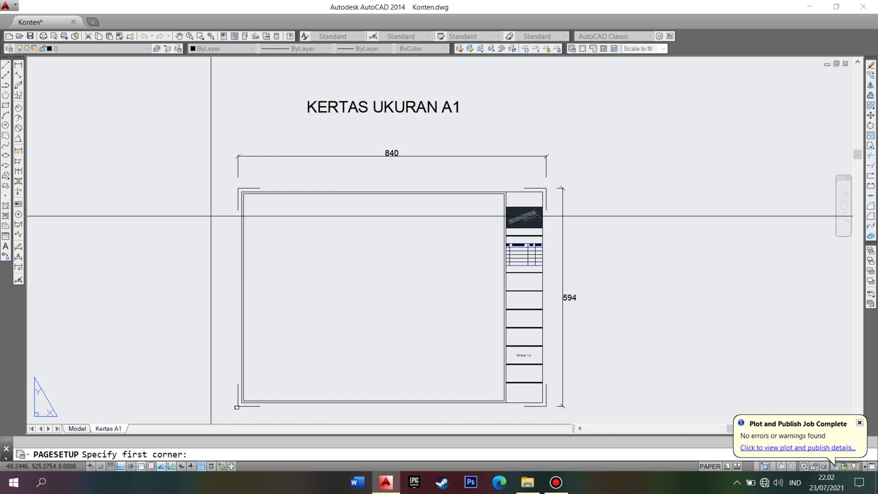
Step: Pick the plot window around the whole A1 frame, ending at its bottom-right corner
{"action": "middle_click_drag", "start_coordinate": [292, 142], "coordinate": [290, 167]}
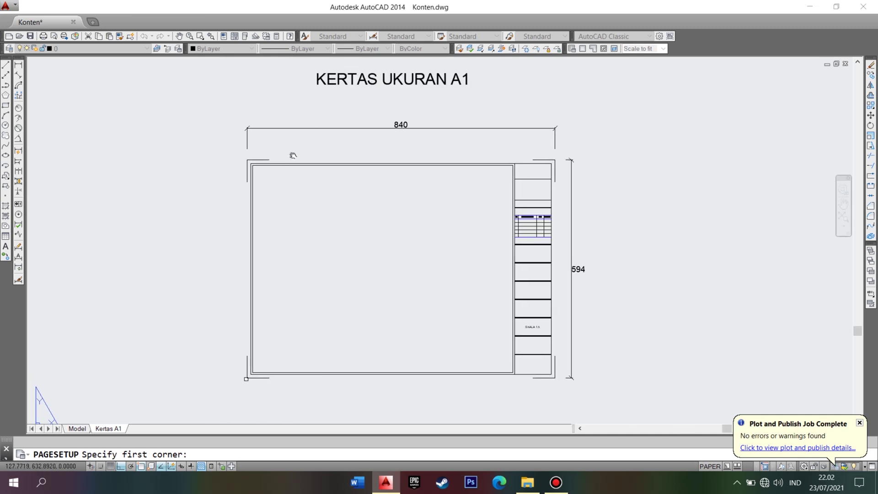
{"action": "middle_click_drag", "start_coordinate": [411, 282], "coordinate": [421, 290]}
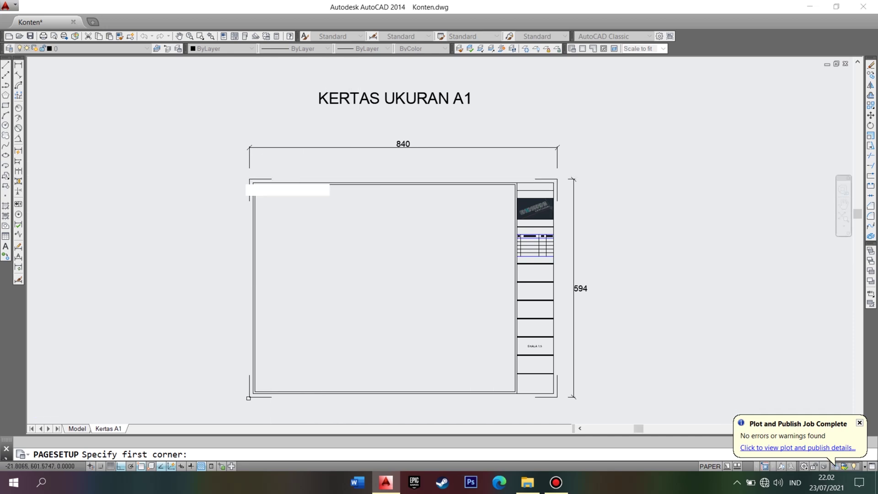
{"action": "scroll", "coordinate": [264, 183], "scroll_direction": "up", "scroll_amount": 5}
{"action": "scroll", "coordinate": [264, 183], "scroll_direction": "down", "scroll_amount": 7}
{"action": "scroll", "coordinate": [264, 185], "scroll_direction": "up", "scroll_amount": 4}
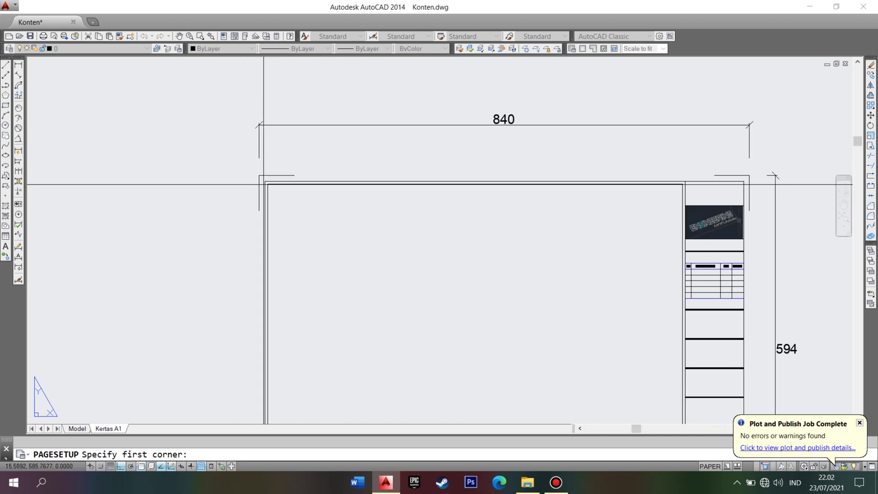
{"action": "scroll", "coordinate": [259, 175], "scroll_direction": "down", "scroll_amount": 3}
{"action": "scroll", "coordinate": [385, 254], "scroll_direction": "up", "scroll_amount": 3}
{"action": "scroll", "coordinate": [384, 255], "scroll_direction": "down", "scroll_amount": 2}
{"action": "scroll", "coordinate": [490, 297], "scroll_direction": "up", "scroll_amount": 2}
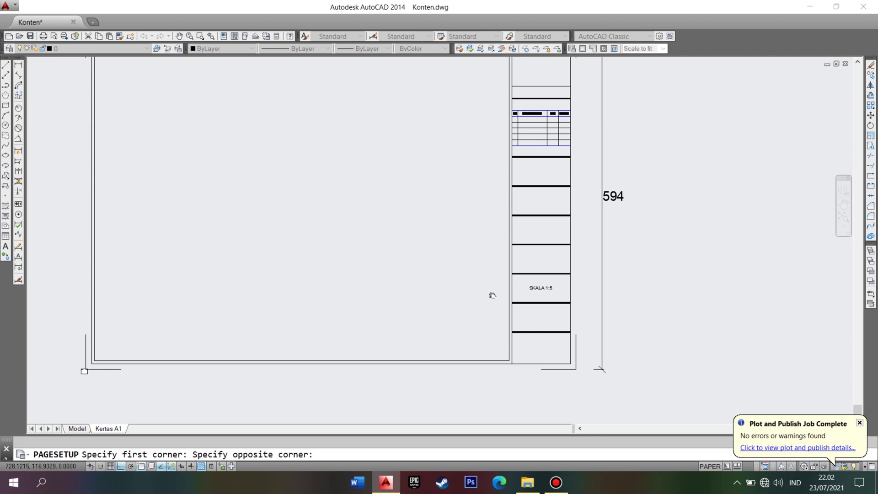
{"action": "left_click", "coordinate": [563, 359]}
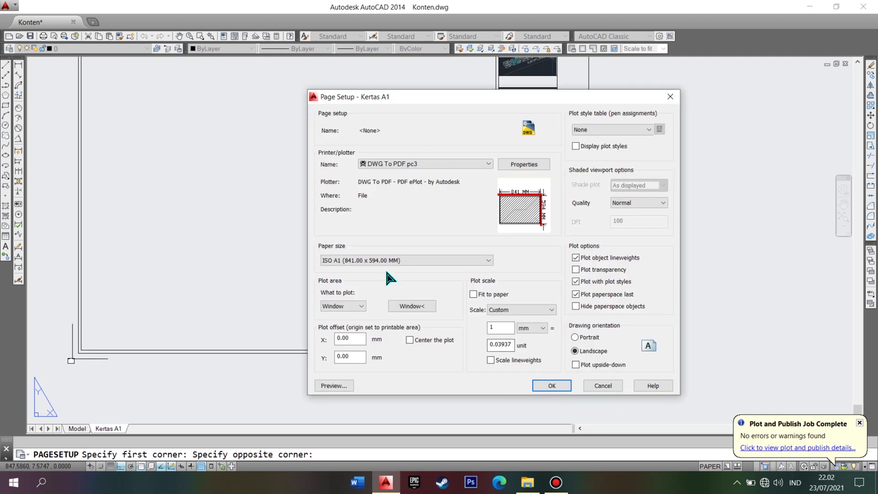
Step: Center the plot with Fit to paper, preview the A1 sheet, and save the page setup
{"action": "left_click_drag", "start_coordinate": [450, 96], "coordinate": [376, 86]}
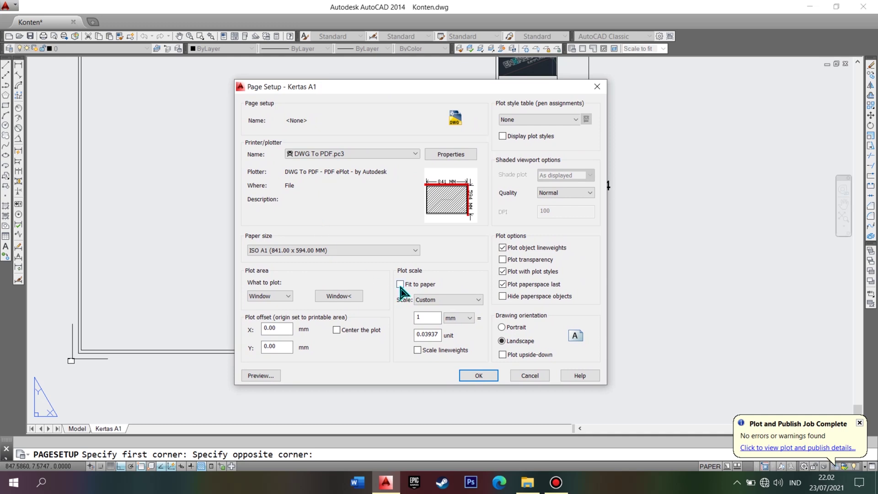
{"action": "left_click", "coordinate": [337, 327]}
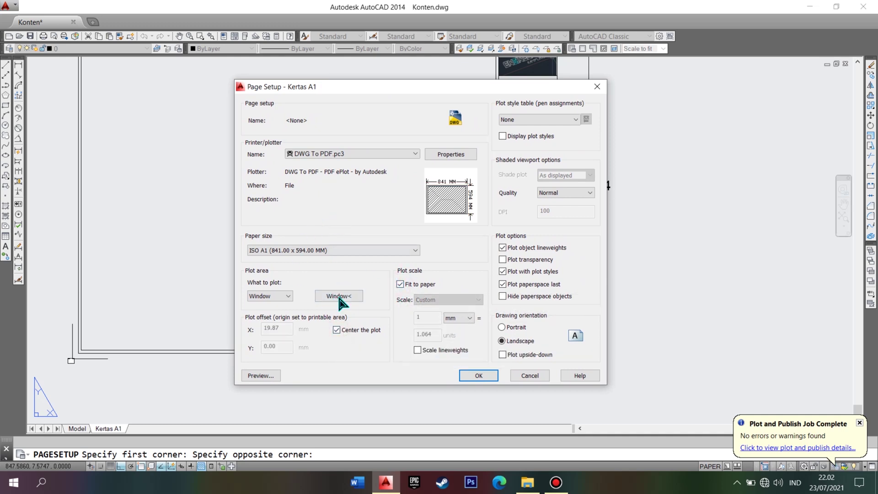
{"action": "left_click", "coordinate": [264, 374]}
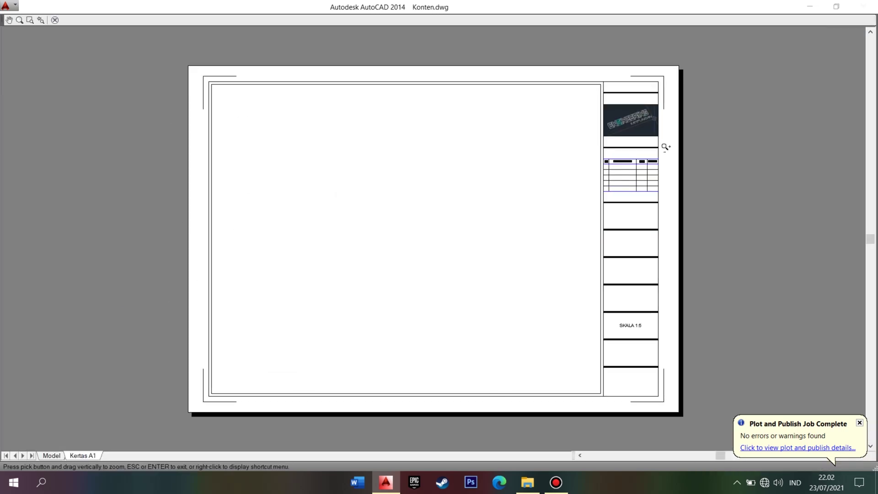
{"action": "key", "text": "Escape"}
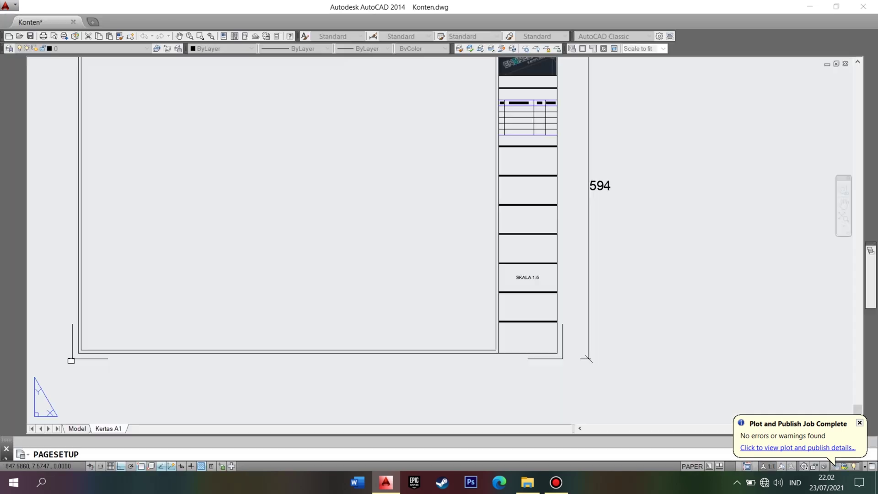
{"action": "left_click", "coordinate": [484, 371]}
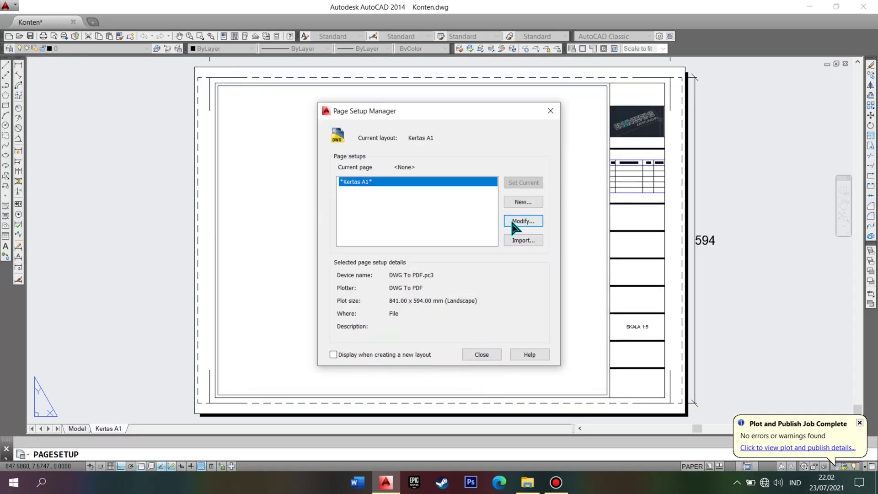
{"action": "left_click", "coordinate": [481, 354]}
{"action": "scroll", "coordinate": [486, 329], "scroll_direction": "down", "scroll_amount": 4}
{"action": "middle_click_drag", "start_coordinate": [490, 298], "coordinate": [431, 273]}
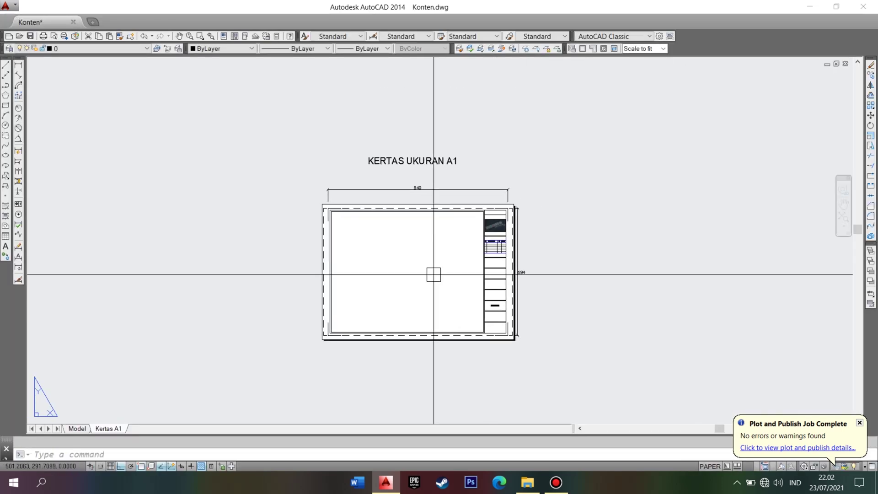
{"action": "scroll", "coordinate": [425, 270], "scroll_direction": "up", "scroll_amount": 2}
{"action": "scroll", "coordinate": [420, 267], "scroll_direction": "up", "scroll_amount": 2}
{"action": "middle_click_drag", "start_coordinate": [372, 206], "coordinate": [374, 160]}
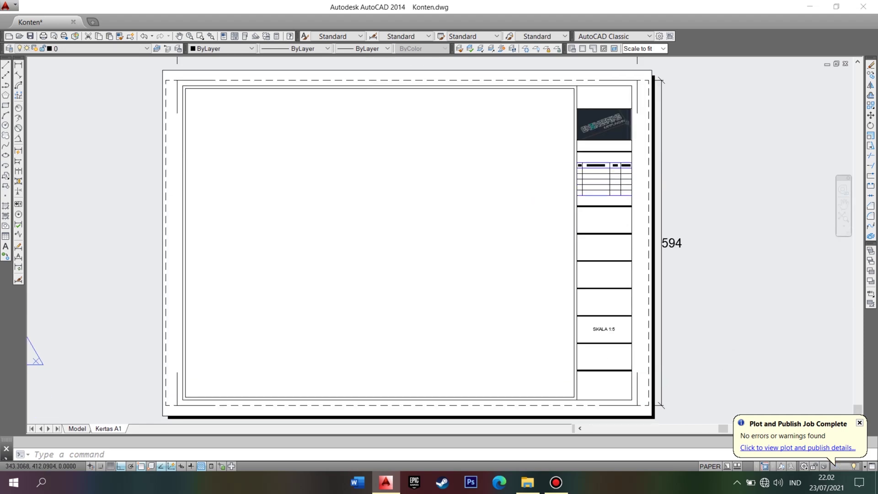
{"action": "scroll", "coordinate": [374, 185], "scroll_direction": "down", "scroll_amount": 2}
{"action": "scroll", "coordinate": [288, 108], "scroll_direction": "up", "scroll_amount": 2}
{"action": "mouse_move", "coordinate": [308, 133]}
{"action": "middle_mouse_down"}
{"action": "mouse_move", "coordinate": [282, 106]}
{"action": "mouse_move", "coordinate": [293, 196]}
{"action": "middle_mouse_up"}
{"action": "scroll", "coordinate": [282, 111], "scroll_direction": "down", "scroll_amount": 2}
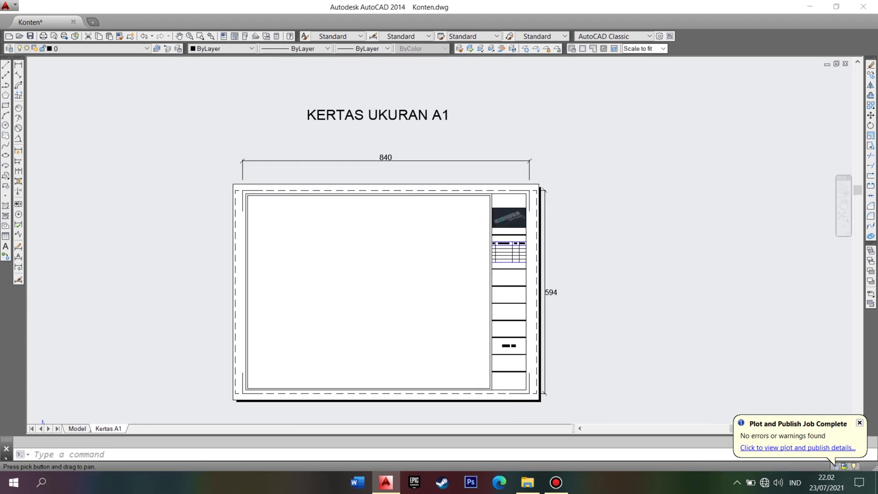
{"action": "left_click", "coordinate": [373, 156]}
{"action": "left_click", "coordinate": [386, 116]}
{"action": "left_click", "coordinate": [551, 293]}
{"action": "key", "text": "Escape"}
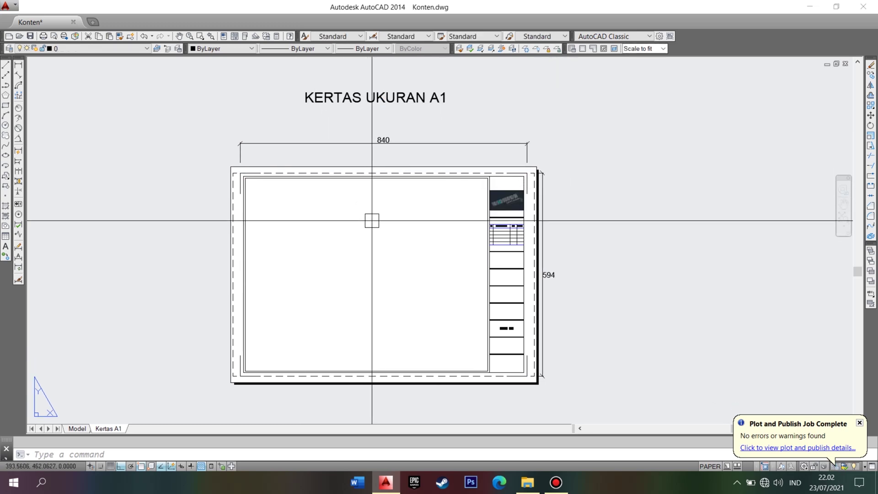
{"action": "middle_click_drag", "start_coordinate": [255, 263], "coordinate": [246, 239]}
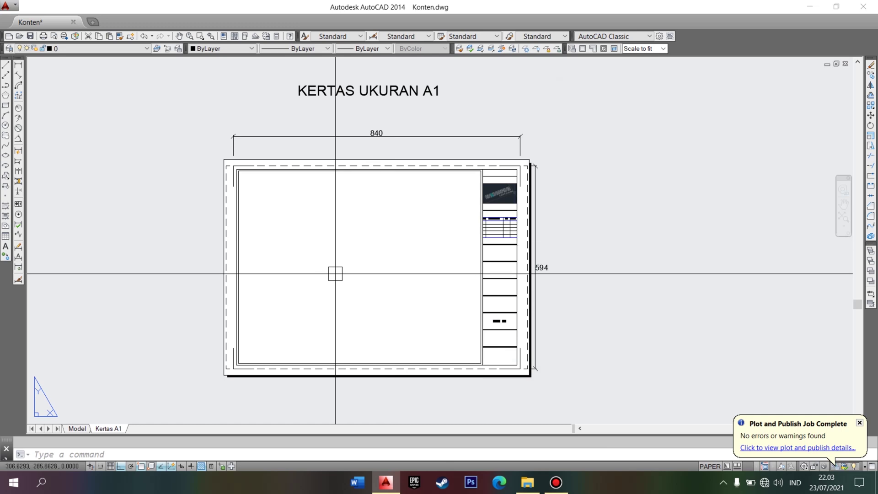
{"action": "scroll", "coordinate": [235, 147], "scroll_direction": "up", "scroll_amount": 2}
{"action": "scroll", "coordinate": [265, 174], "scroll_direction": "down", "scroll_amount": 2}
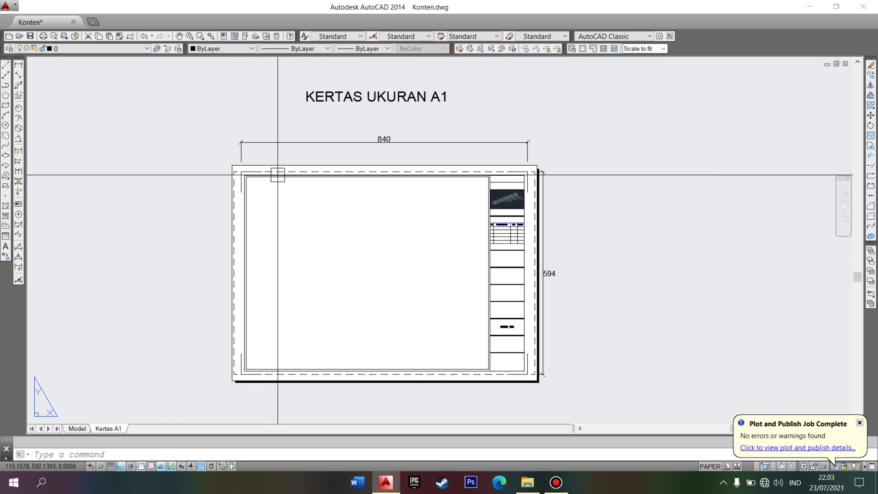
{"action": "scroll", "coordinate": [277, 174], "scroll_direction": "up", "scroll_amount": 2}
{"action": "scroll", "coordinate": [284, 167], "scroll_direction": "down", "scroll_amount": 2}
{"action": "mouse_move", "coordinate": [278, 218]}
{"action": "middle_mouse_down"}
{"action": "mouse_move", "coordinate": [270, 200]}
{"action": "mouse_move", "coordinate": [302, 183]}
{"action": "middle_mouse_up"}
{"action": "scroll", "coordinate": [276, 202], "scroll_direction": "up", "scroll_amount": 1}
{"action": "scroll", "coordinate": [275, 202], "scroll_direction": "down", "scroll_amount": 1}
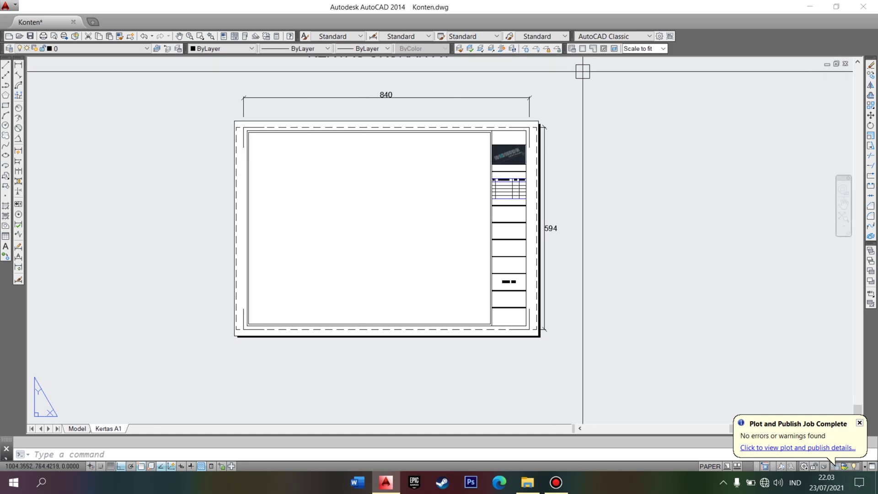
{"action": "middle_click_drag", "start_coordinate": [384, 153], "coordinate": [385, 170]}
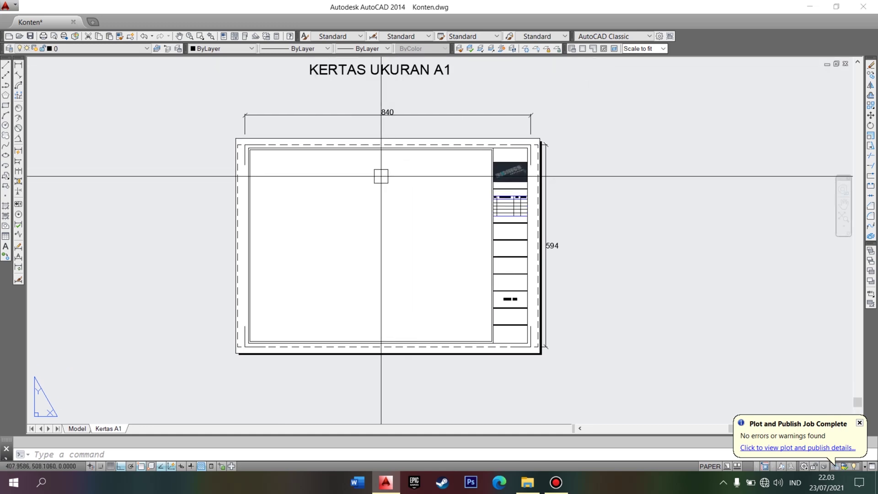
Step: Create a Single VPORTS viewport in the upper part of the A1 frame
{"action": "type", "text": "VPORTS"}
{"action": "key", "text": "Return"}
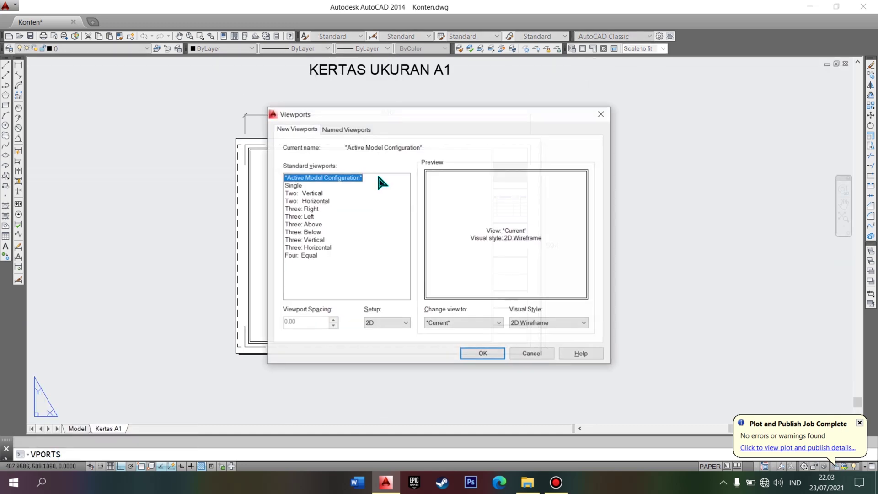
{"action": "left_click", "coordinate": [311, 194]}
{"action": "left_click", "coordinate": [309, 208]}
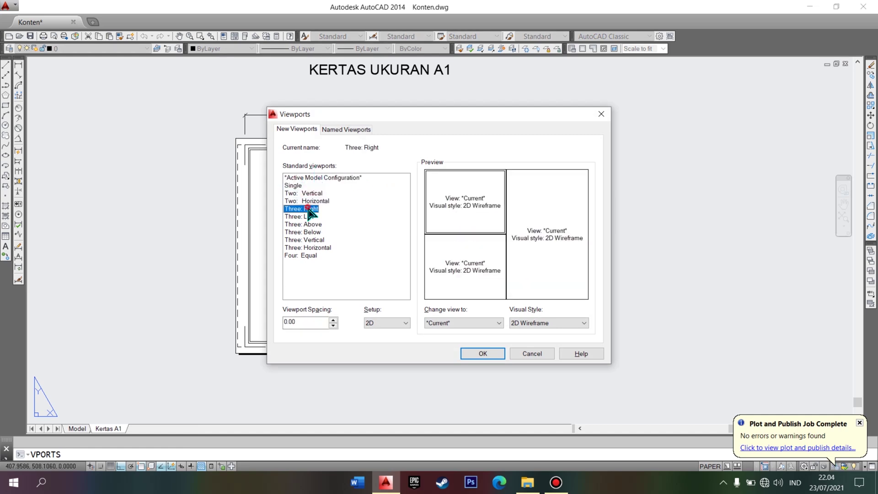
{"action": "left_click", "coordinate": [308, 248]}
{"action": "left_click", "coordinate": [301, 256]}
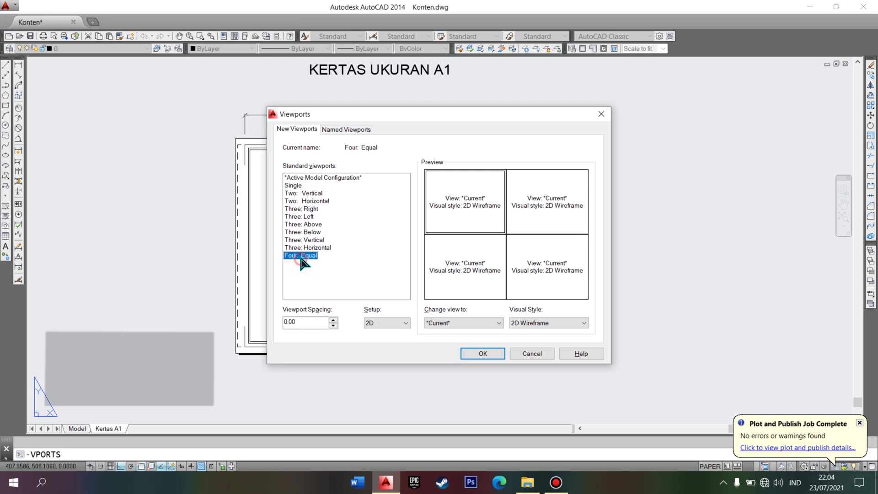
{"action": "left_click", "coordinate": [294, 185]}
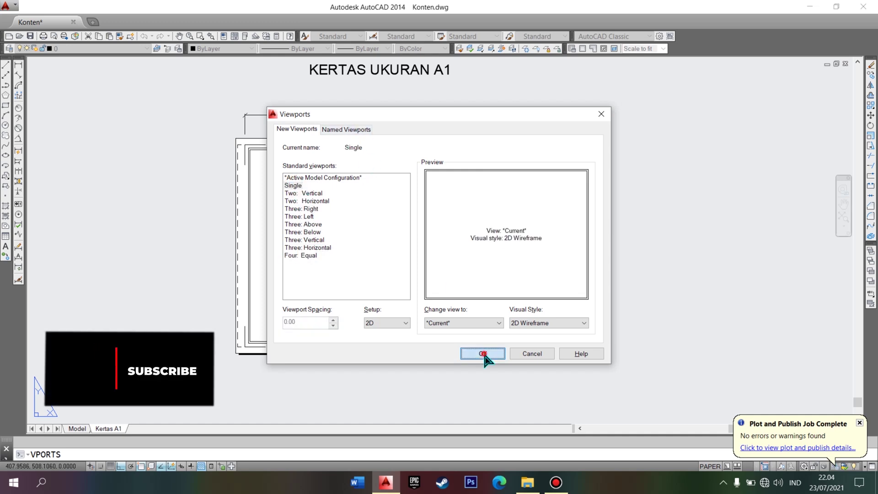
{"action": "left_click", "coordinate": [484, 355]}
{"action": "left_click", "coordinate": [259, 179]}
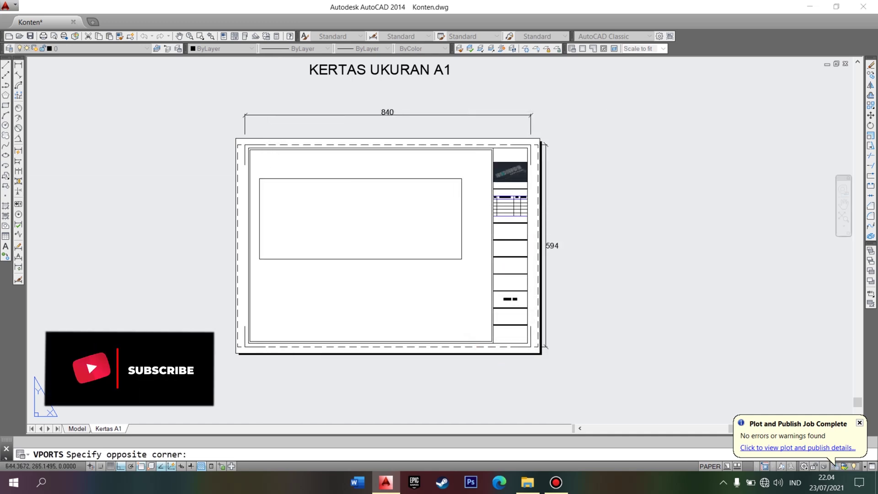
{"action": "left_click", "coordinate": [481, 266]}
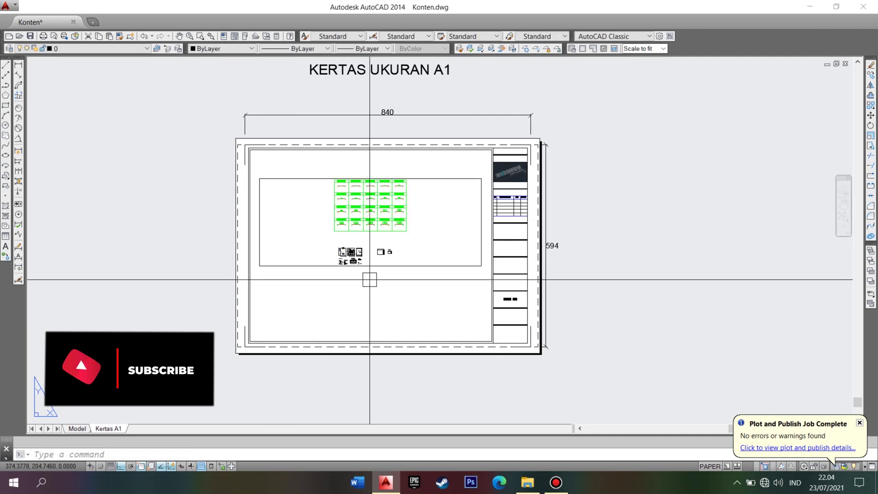
Step: Zoom a window around the three panel views inside the viewport and centre them
{"action": "double_click", "coordinate": [329, 222]}
{"action": "middle_click_drag", "start_coordinate": [336, 242], "coordinate": [328, 201]}
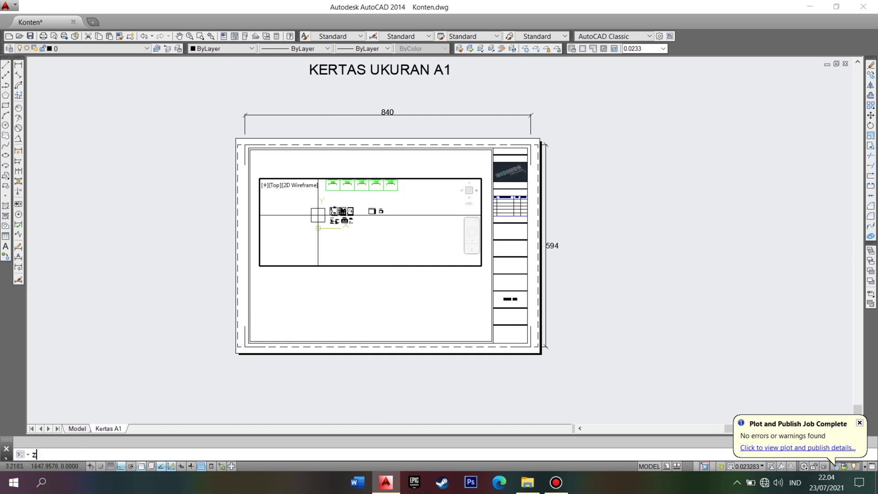
{"action": "key", "text": "Return"}
{"action": "left_click_drag", "start_coordinate": [335, 209], "coordinate": [310, 195]}
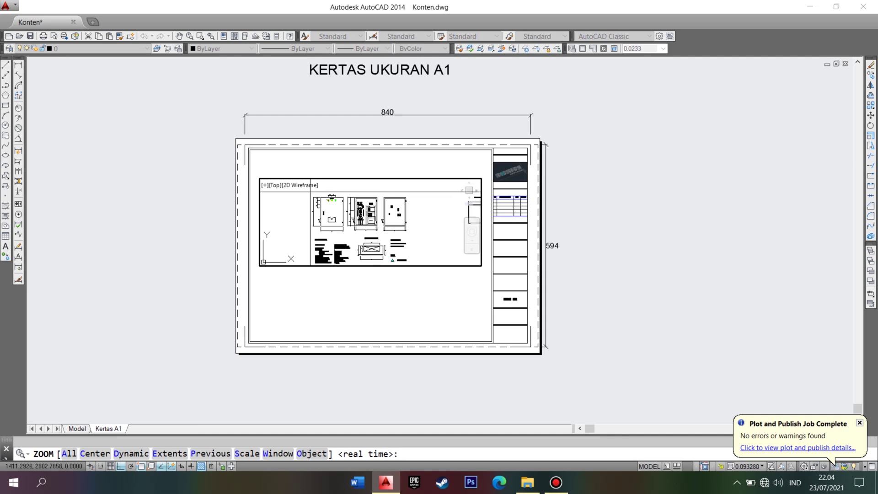
{"action": "left_click", "coordinate": [313, 189]}
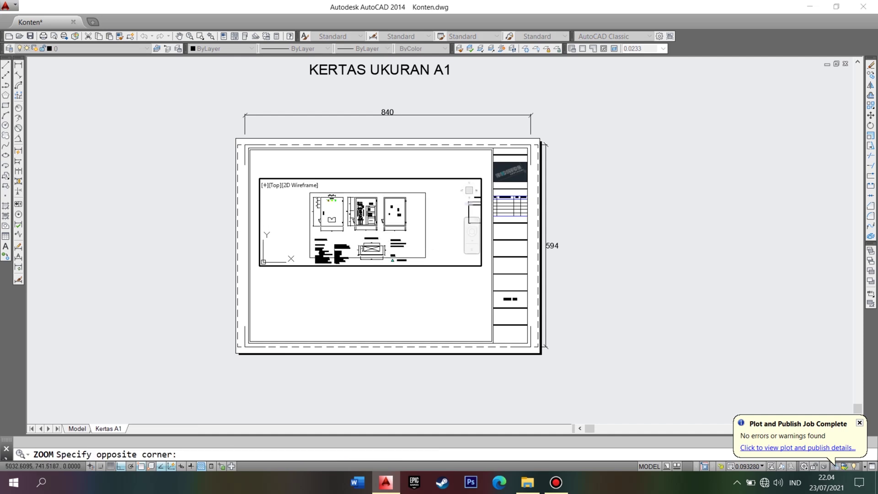
{"action": "left_click", "coordinate": [426, 251]}
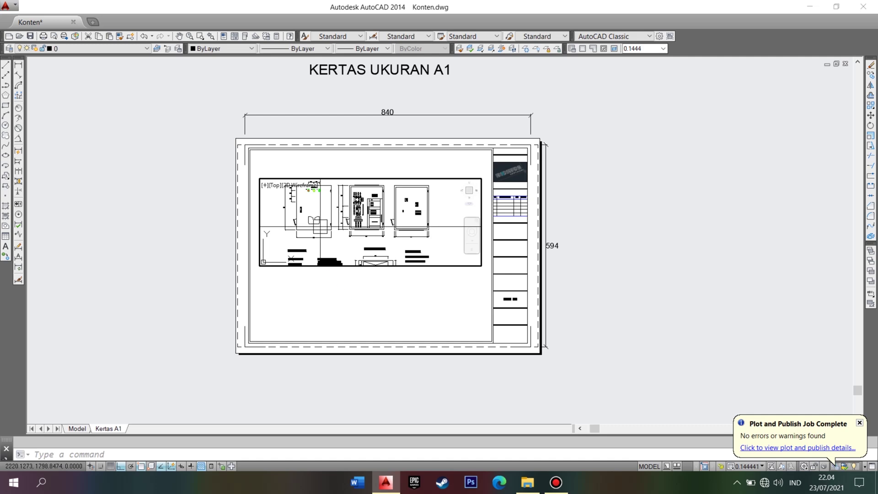
{"action": "middle_click_drag", "start_coordinate": [320, 226], "coordinate": [335, 224]}
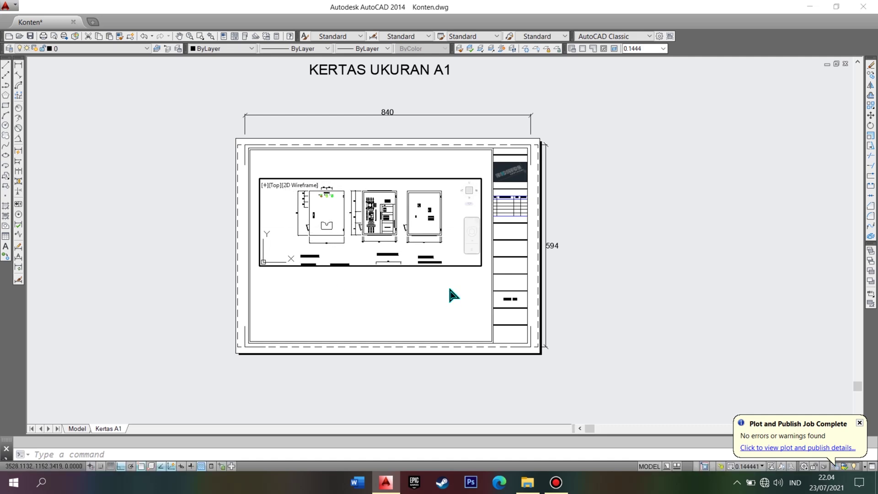
{"action": "double_click", "coordinate": [478, 310]}
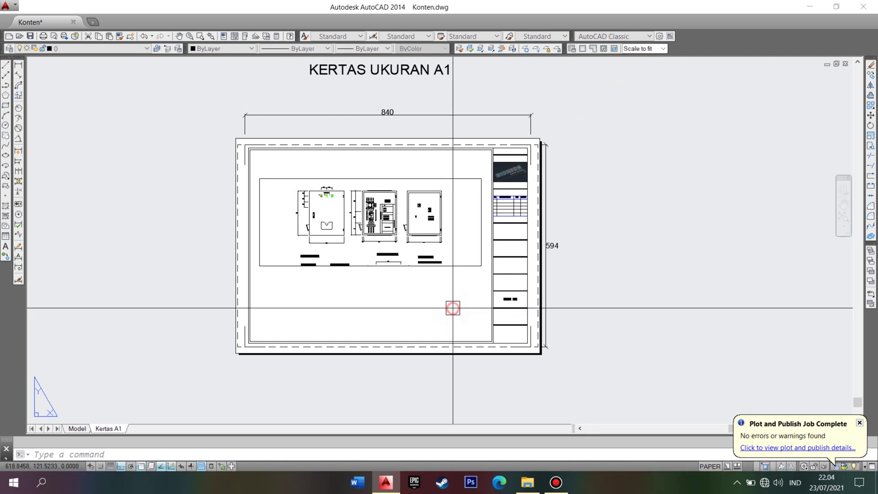
Step: Fine-tune the panel views inside the viewport so they sit framed at 1:5
{"action": "scroll", "coordinate": [490, 308], "scroll_direction": "up", "scroll_amount": 3}
{"action": "scroll", "coordinate": [532, 316], "scroll_direction": "up", "scroll_amount": 1}
{"action": "scroll", "coordinate": [532, 316], "scroll_direction": "up", "scroll_amount": 2}
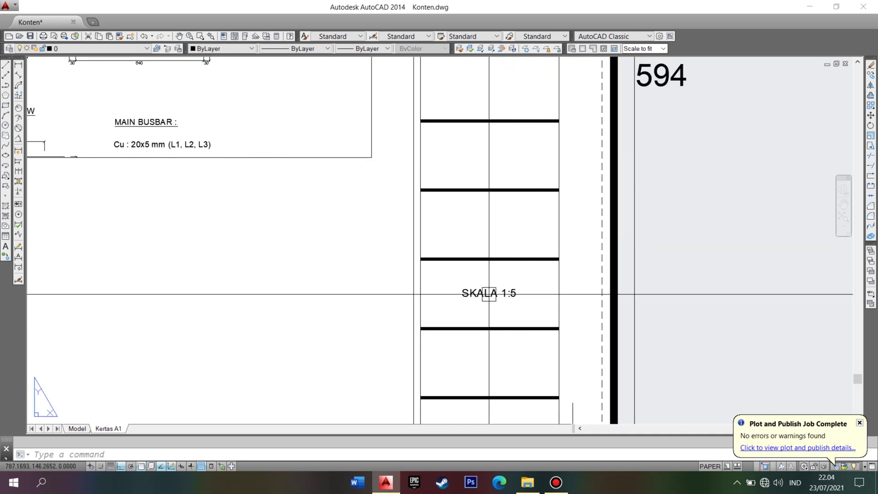
{"action": "scroll", "coordinate": [488, 294], "scroll_direction": "down", "scroll_amount": 4}
{"action": "middle_click_drag", "start_coordinate": [388, 265], "coordinate": [429, 313]}
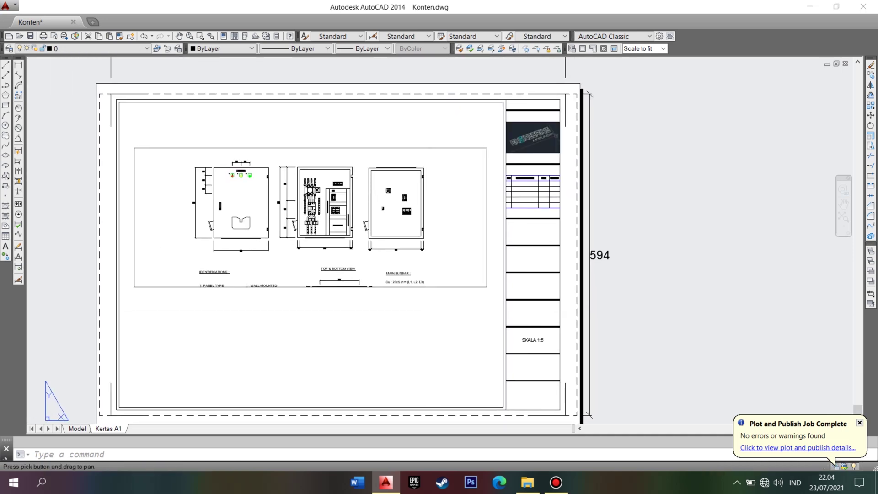
{"action": "double_click", "coordinate": [448, 215]}
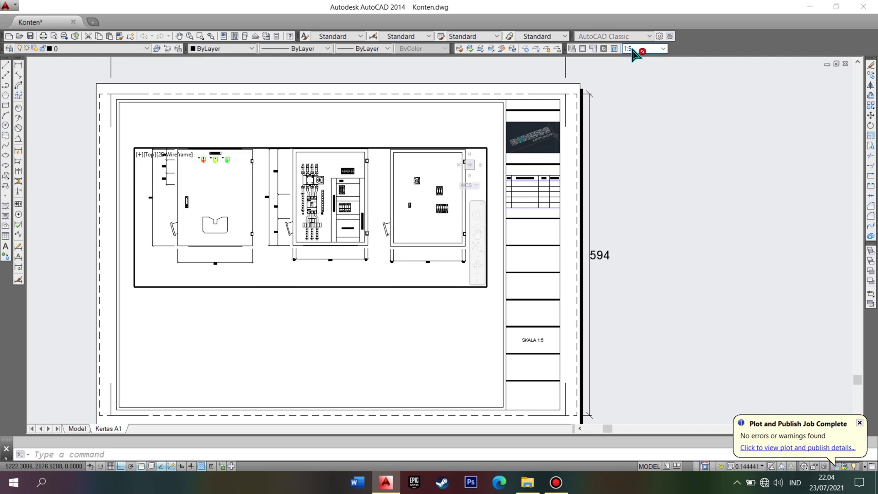
{"action": "middle_click_drag", "start_coordinate": [341, 189], "coordinate": [344, 205]}
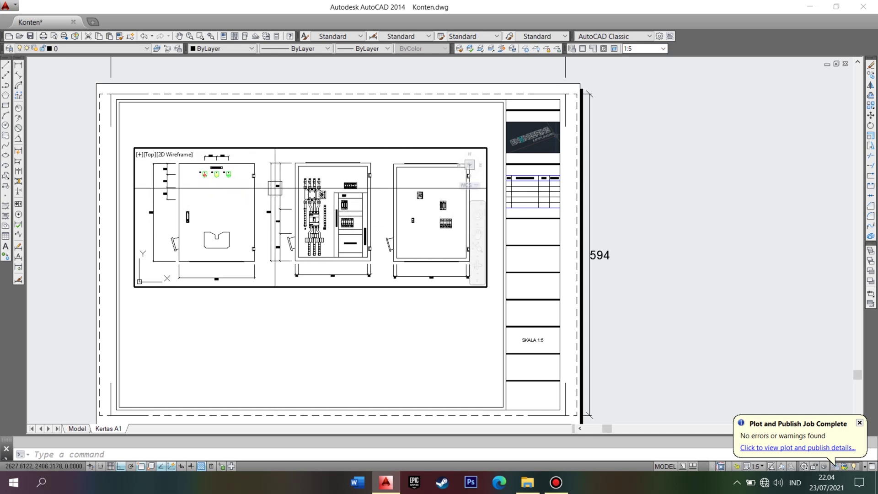
{"action": "middle_click_drag", "start_coordinate": [275, 188], "coordinate": [278, 186]}
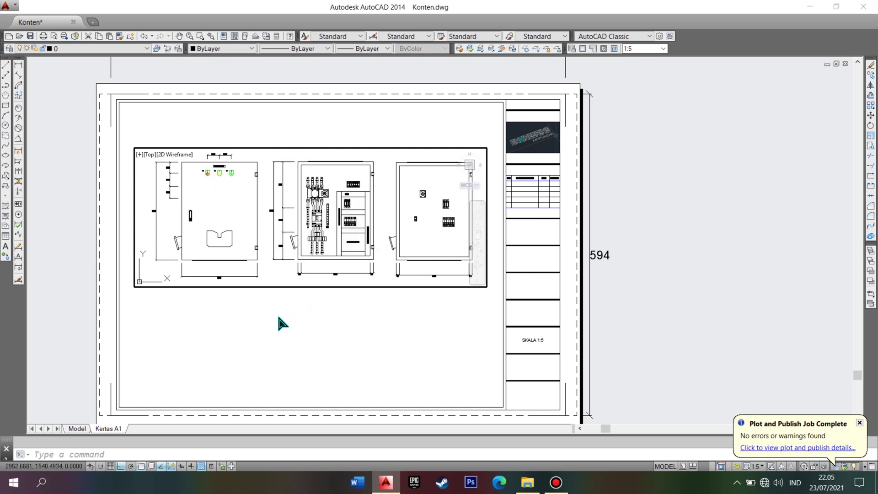
{"action": "double_click", "coordinate": [686, 180]}
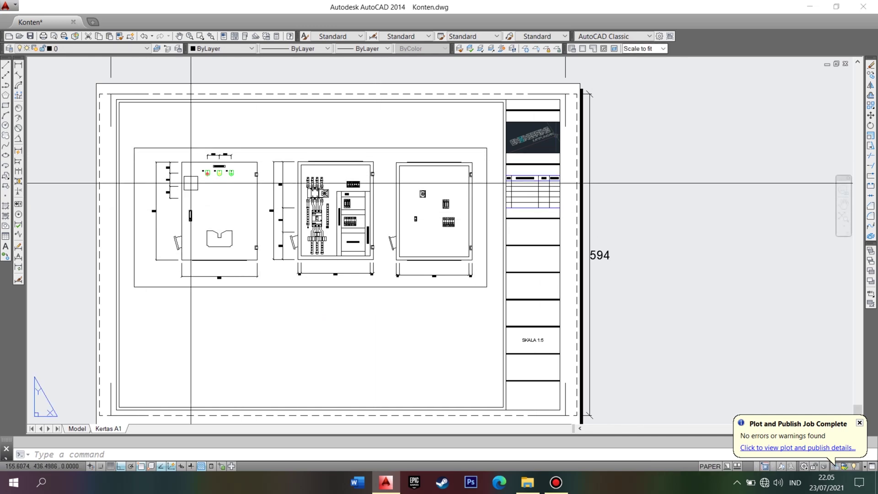
Step: Move the panel-views viewport higher on the sheet
{"action": "type", "text": "m"}
{"action": "key", "text": "Return"}
{"action": "key", "text": "Return"}
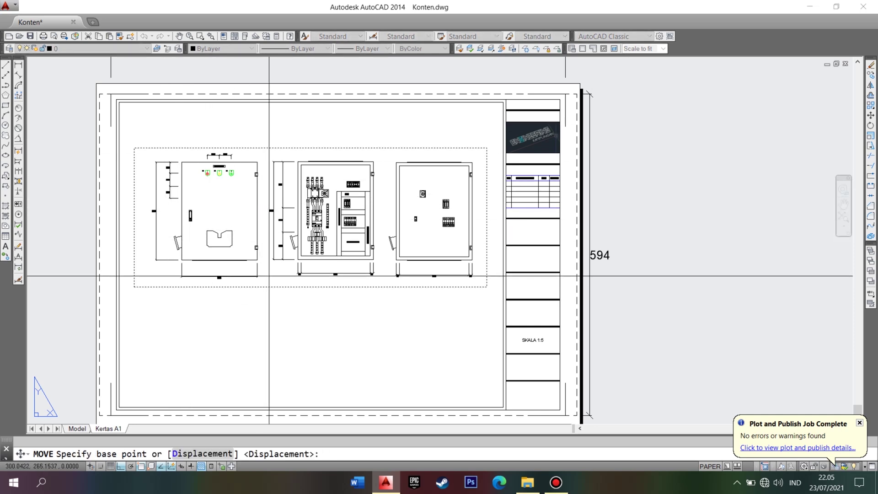
{"action": "left_click", "coordinate": [286, 313]}
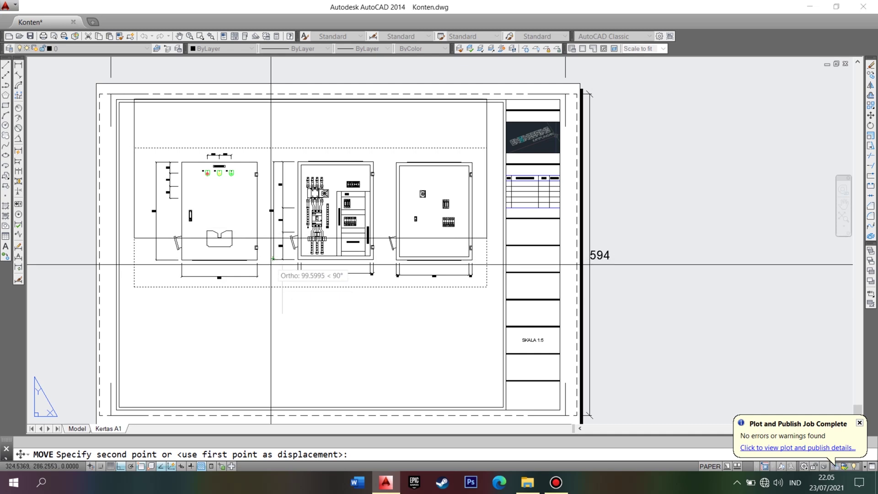
{"action": "left_click", "coordinate": [255, 295]}
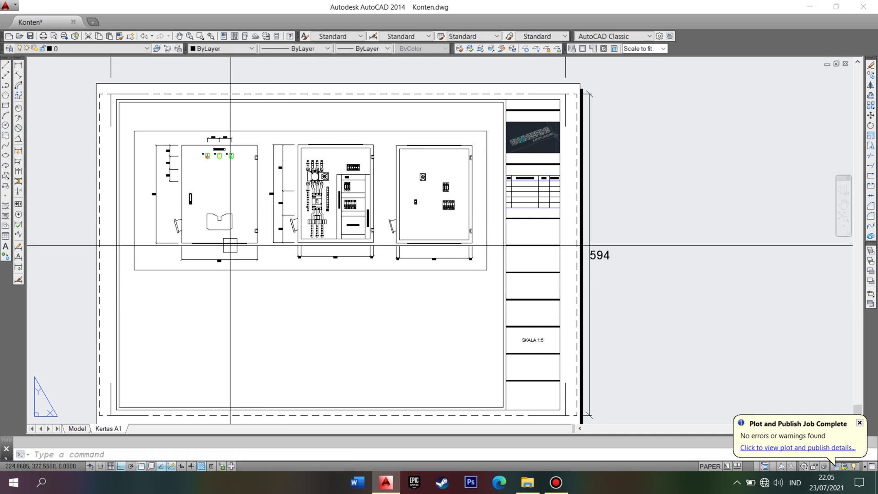
Step: Copy the viewport straight down to fill the lower half of the sheet
{"action": "left_click", "coordinate": [249, 269]}
{"action": "type", "text": "co"}
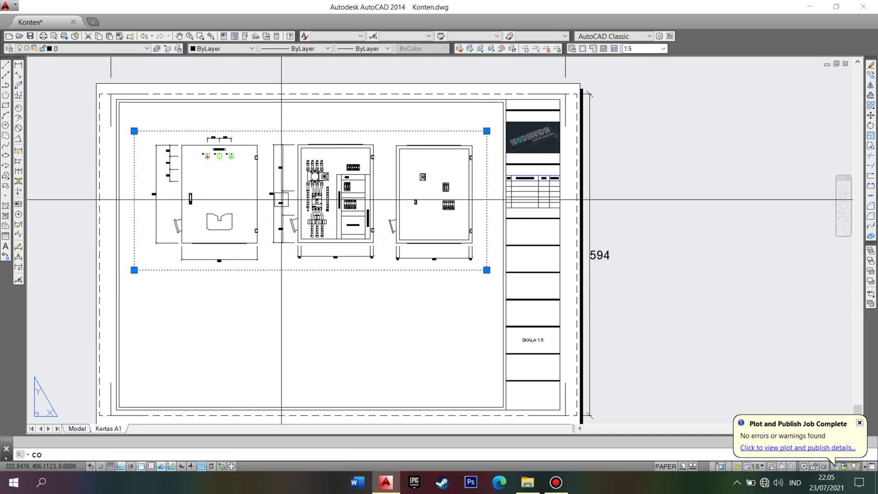
{"action": "key", "text": "Return"}
{"action": "left_click", "coordinate": [73, 185]}
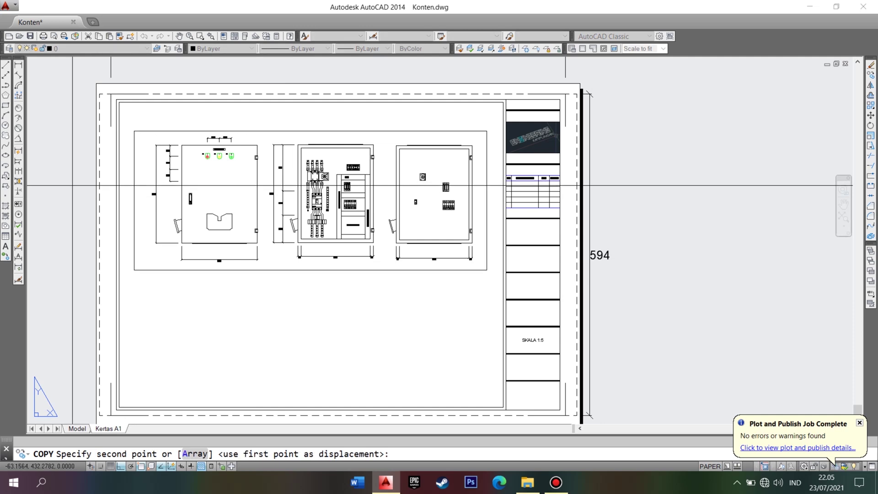
{"action": "left_click", "coordinate": [87, 331]}
{"action": "middle_click_drag", "start_coordinate": [90, 306], "coordinate": [102, 224]}
{"action": "key", "text": "Return"}
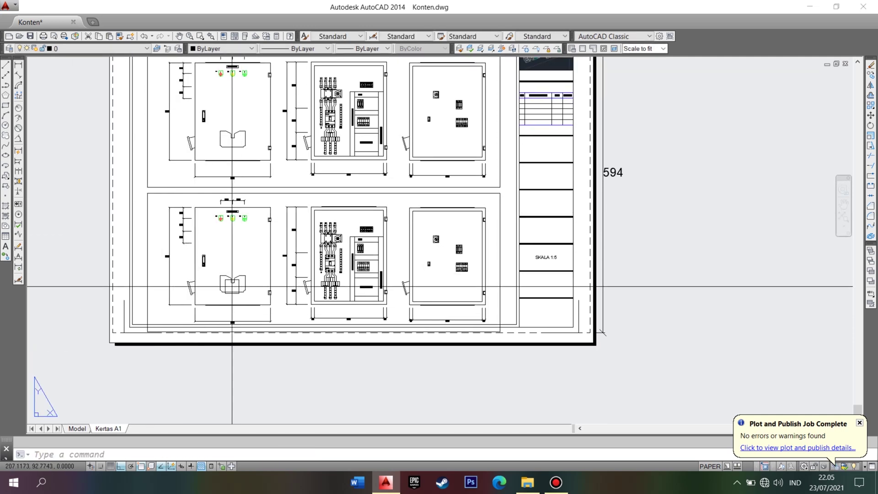
{"action": "middle_click_drag", "start_coordinate": [315, 227], "coordinate": [327, 266]}
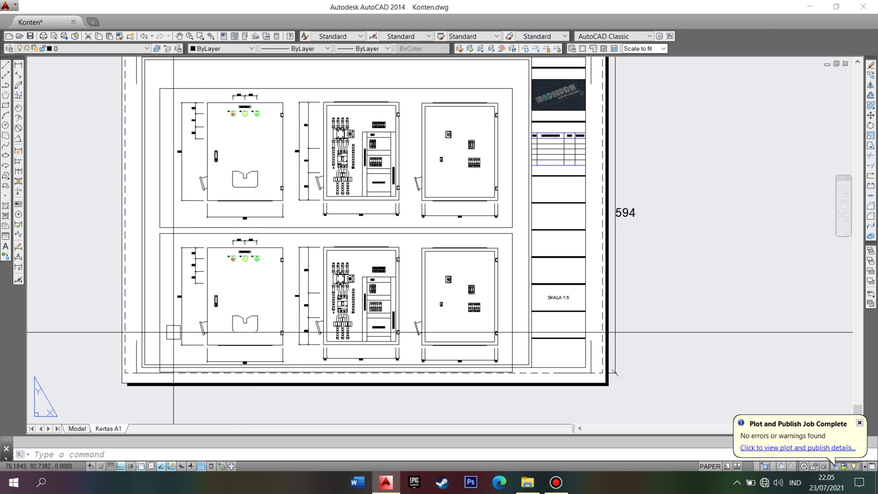
{"action": "left_click", "coordinate": [337, 372]}
{"action": "left_click", "coordinate": [512, 372]}
Step: Frame the identifications list, top & bottom view, busbar and cable-entry notes in the lower viewport
{"action": "key", "text": "Escape"}
{"action": "double_click", "coordinate": [411, 272]}
{"action": "scroll", "coordinate": [412, 273], "scroll_direction": "down", "scroll_amount": 3}
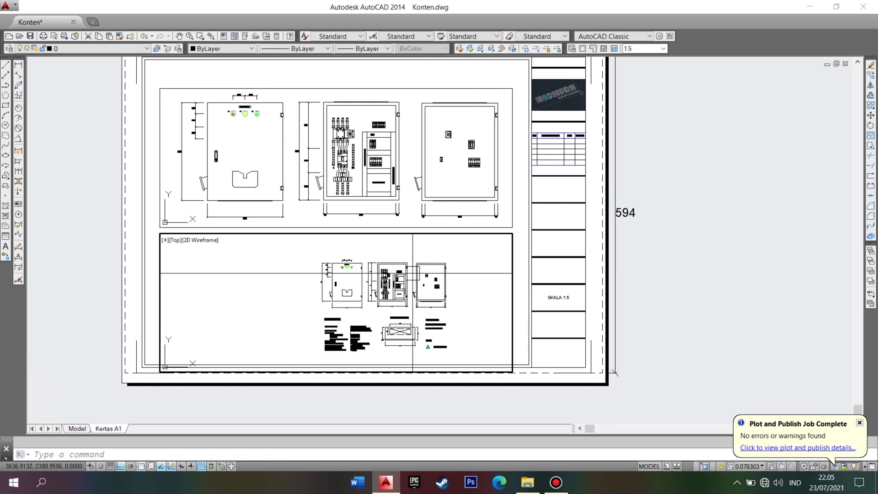
{"action": "mouse_move", "coordinate": [412, 273]}
{"action": "middle_mouse_down"}
{"action": "mouse_move", "coordinate": [333, 282]}
{"action": "mouse_move", "coordinate": [316, 295]}
{"action": "middle_mouse_up"}
{"action": "scroll", "coordinate": [334, 283], "scroll_direction": "up", "scroll_amount": 2}
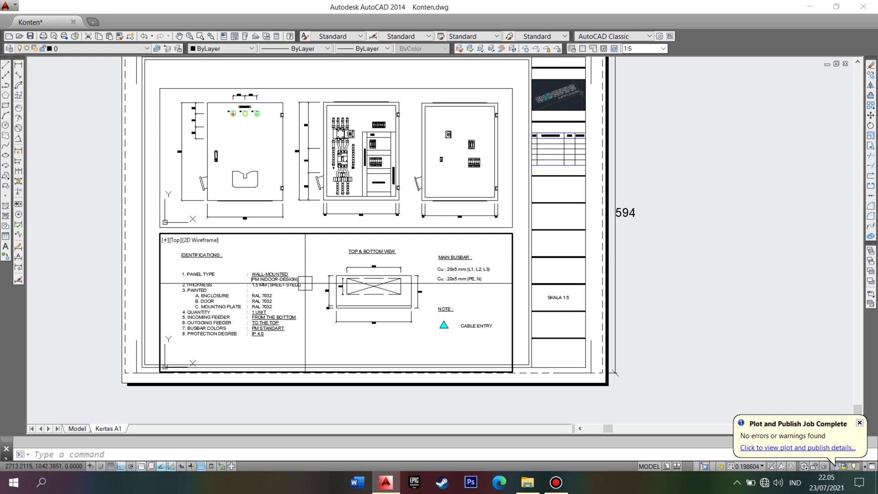
{"action": "scroll", "coordinate": [306, 291], "scroll_direction": "down", "scroll_amount": 1}
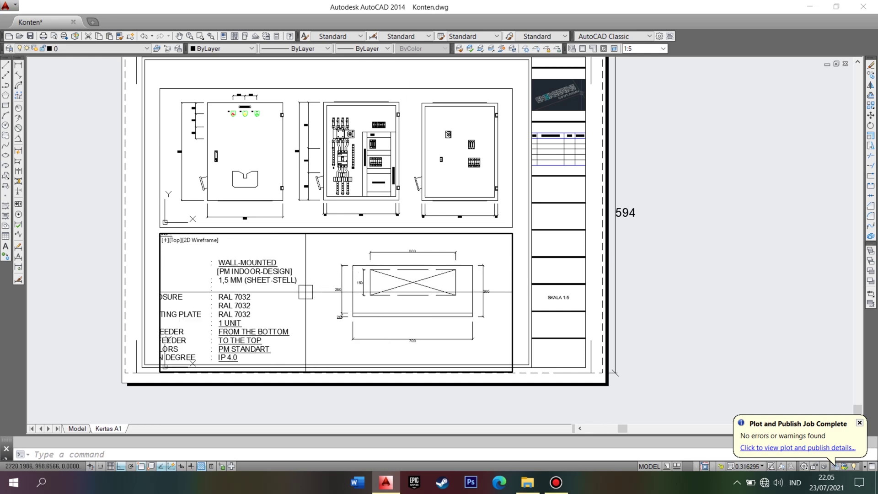
{"action": "middle_click_drag", "start_coordinate": [306, 291], "coordinate": [315, 301]}
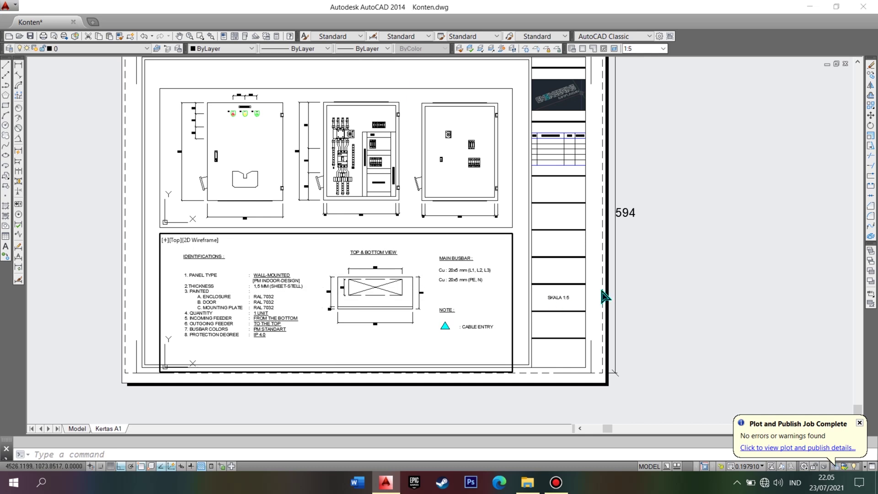
{"action": "double_click", "coordinate": [673, 269]}
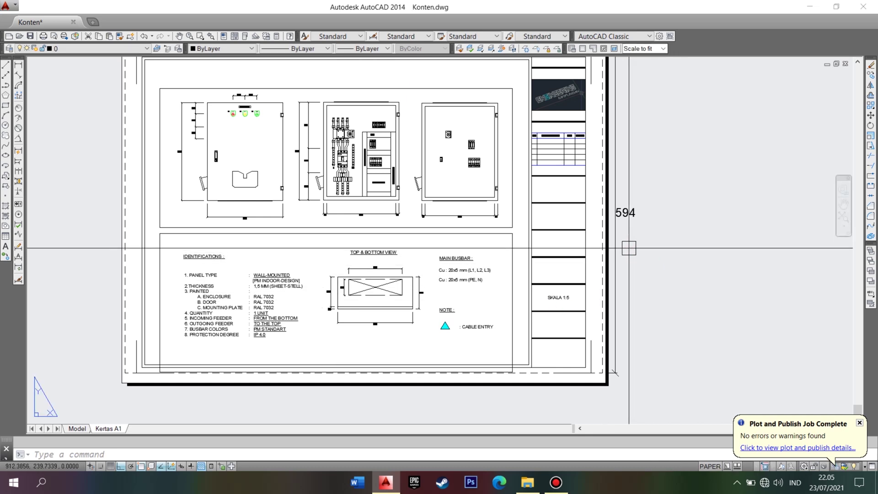
{"action": "left_click", "coordinate": [519, 281]}
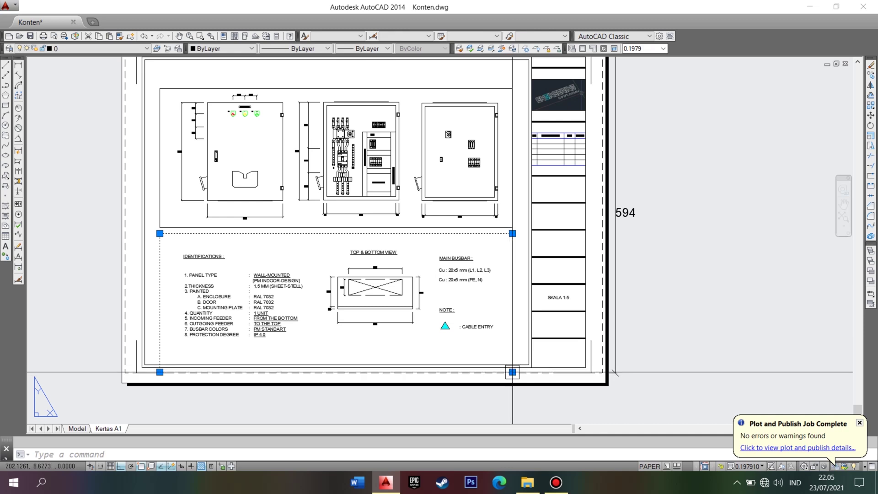
{"action": "left_click", "coordinate": [512, 370]}
{"action": "key", "text": "Escape"}
{"action": "left_click", "coordinate": [512, 372]}
{"action": "key", "text": "F3"}
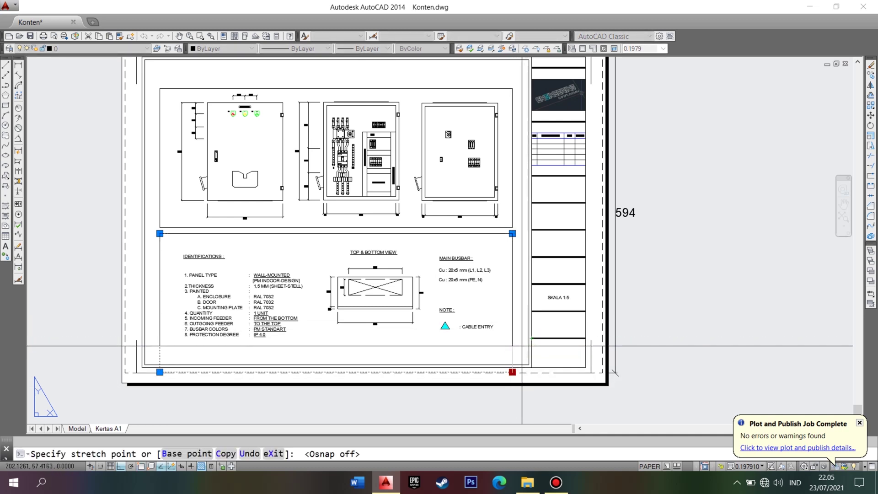
{"action": "scroll", "coordinate": [523, 344], "scroll_direction": "up", "scroll_amount": 2}
{"action": "left_click", "coordinate": [520, 335]}
{"action": "scroll", "coordinate": [520, 335], "scroll_direction": "down", "scroll_amount": 3}
{"action": "scroll", "coordinate": [448, 336], "scroll_direction": "up", "scroll_amount": 2}
{"action": "left_click", "coordinate": [441, 355]}
{"action": "key", "text": "Escape"}
{"action": "scroll", "coordinate": [110, 269], "scroll_direction": "down", "scroll_amount": 3}
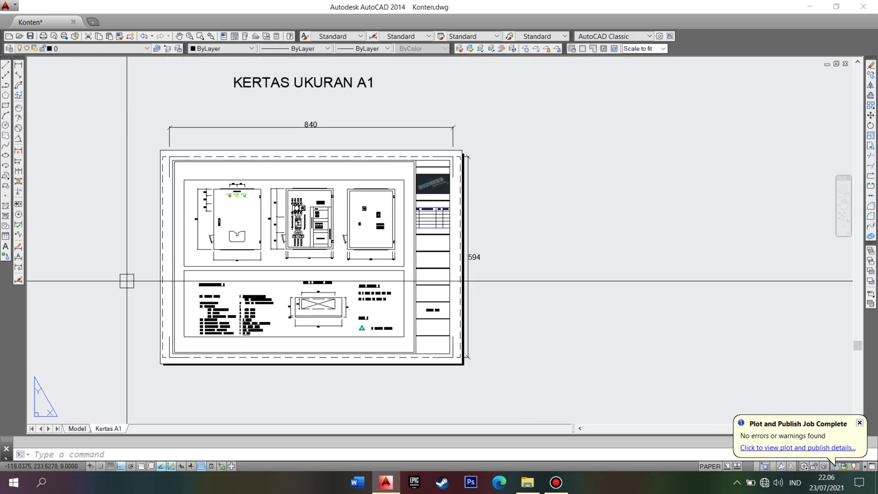
{"action": "scroll", "coordinate": [133, 278], "scroll_direction": "up", "scroll_amount": 3}
{"action": "mouse_move", "coordinate": [137, 276]}
{"action": "middle_mouse_down"}
{"action": "mouse_move", "coordinate": [156, 253]}
{"action": "mouse_move", "coordinate": [82, 268]}
{"action": "middle_mouse_up"}
{"action": "scroll", "coordinate": [137, 263], "scroll_direction": "down", "scroll_amount": 3}
{"action": "scroll", "coordinate": [129, 267], "scroll_direction": "up", "scroll_amount": 3}
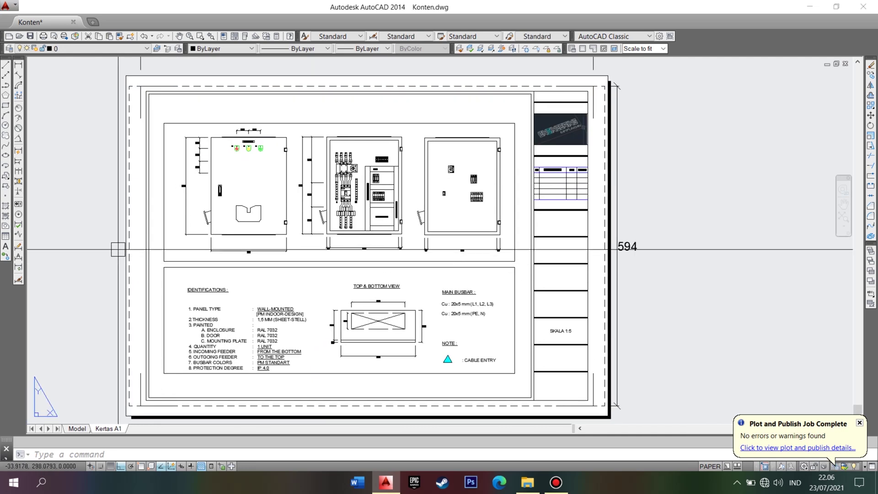
{"action": "scroll", "coordinate": [234, 160], "scroll_direction": "up", "scroll_amount": 2}
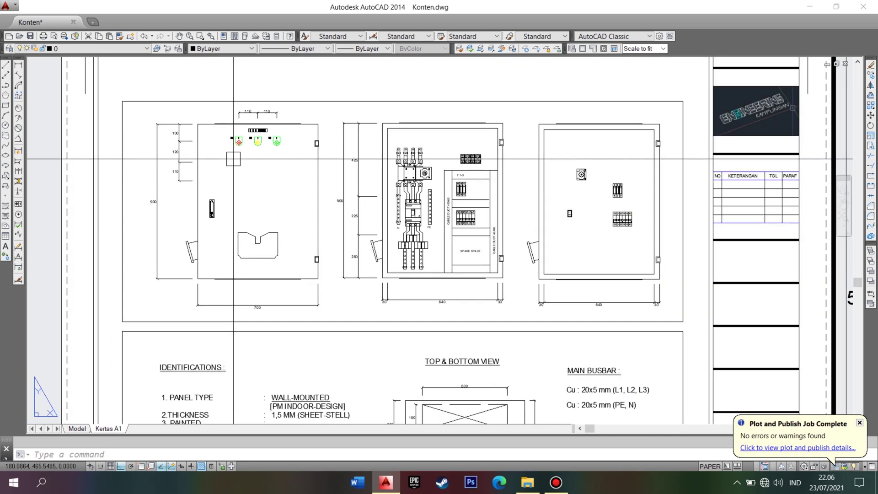
{"action": "scroll", "coordinate": [233, 159], "scroll_direction": "down", "scroll_amount": 3}
{"action": "scroll", "coordinate": [233, 158], "scroll_direction": "up", "scroll_amount": 5}
{"action": "scroll", "coordinate": [212, 153], "scroll_direction": "down", "scroll_amount": 4}
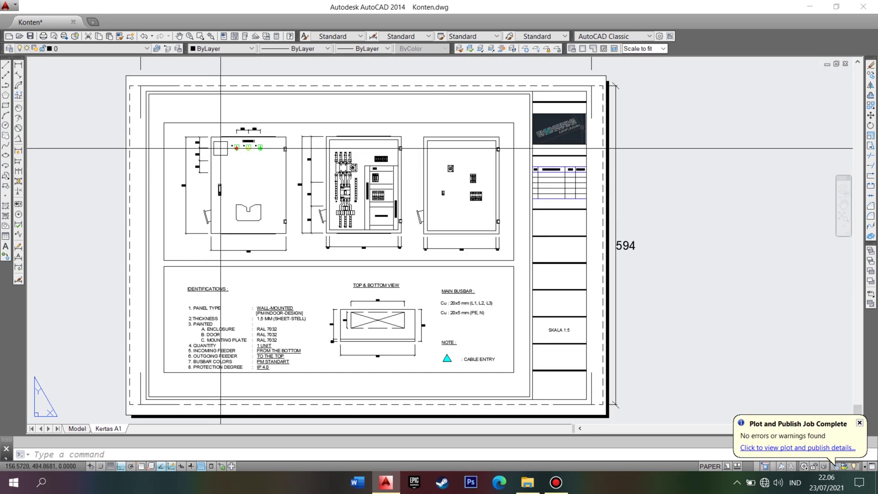
{"action": "scroll", "coordinate": [201, 154], "scroll_direction": "up", "scroll_amount": 4}
{"action": "scroll", "coordinate": [192, 137], "scroll_direction": "down", "scroll_amount": 2}
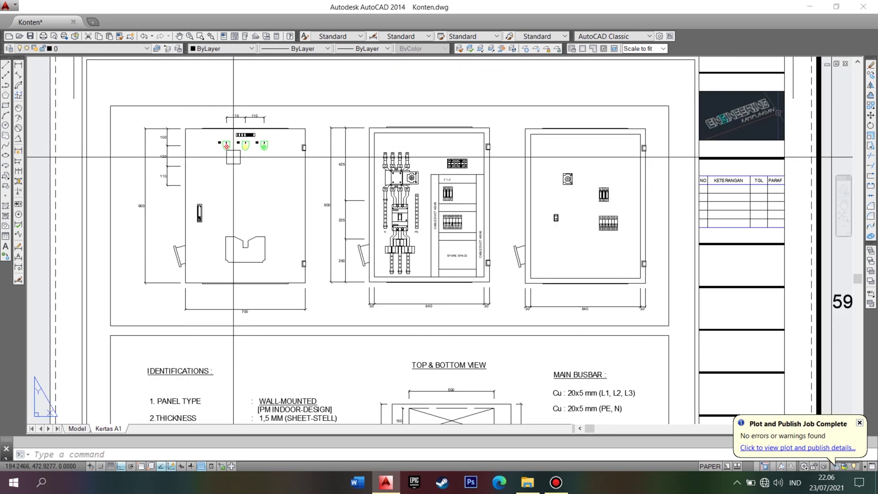
{"action": "scroll", "coordinate": [194, 140], "scroll_direction": "down", "scroll_amount": 2}
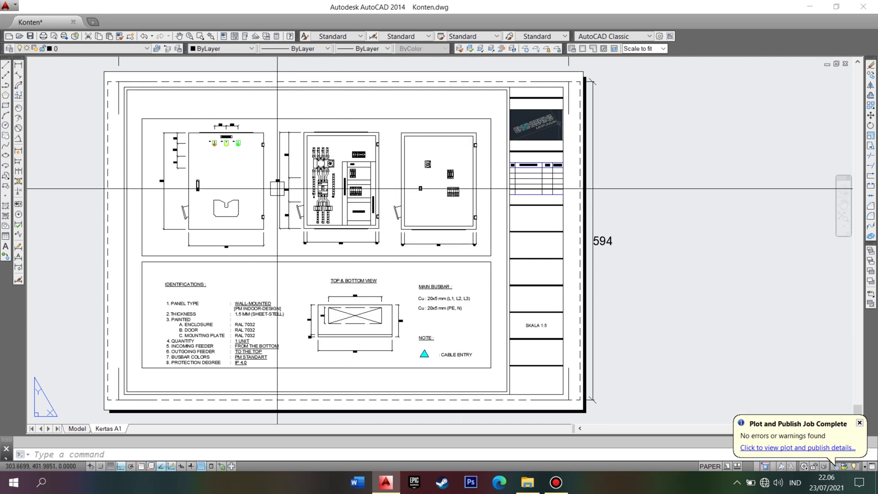
{"action": "scroll", "coordinate": [280, 190], "scroll_direction": "up", "scroll_amount": 2}
{"action": "middle_click_drag", "start_coordinate": [202, 153], "coordinate": [243, 207]}
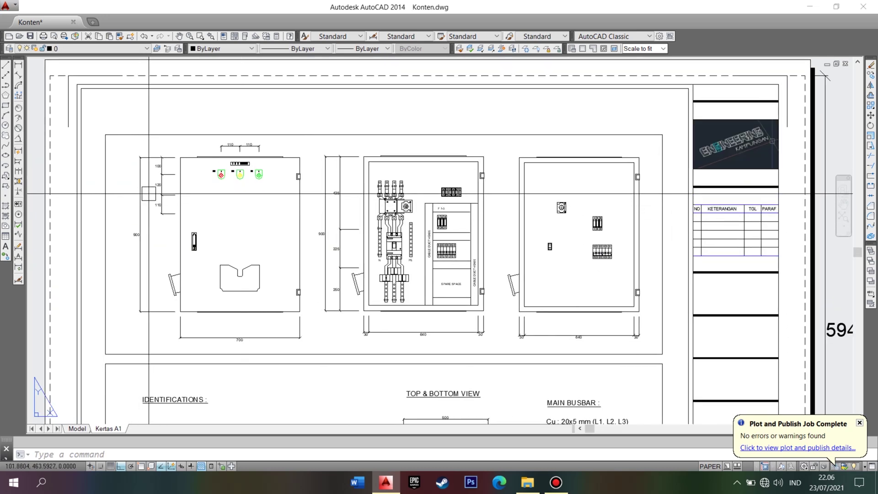
{"action": "scroll", "coordinate": [166, 176], "scroll_direction": "up", "scroll_amount": 2}
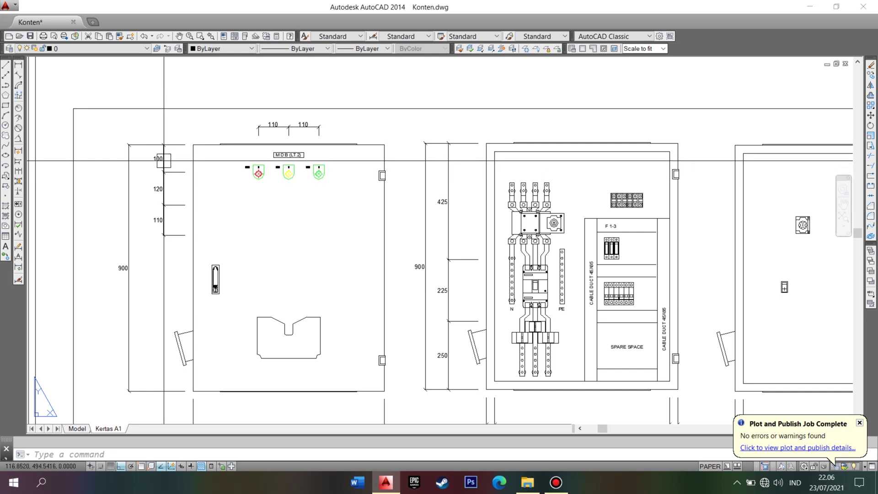
{"action": "scroll", "coordinate": [164, 161], "scroll_direction": "down", "scroll_amount": 2}
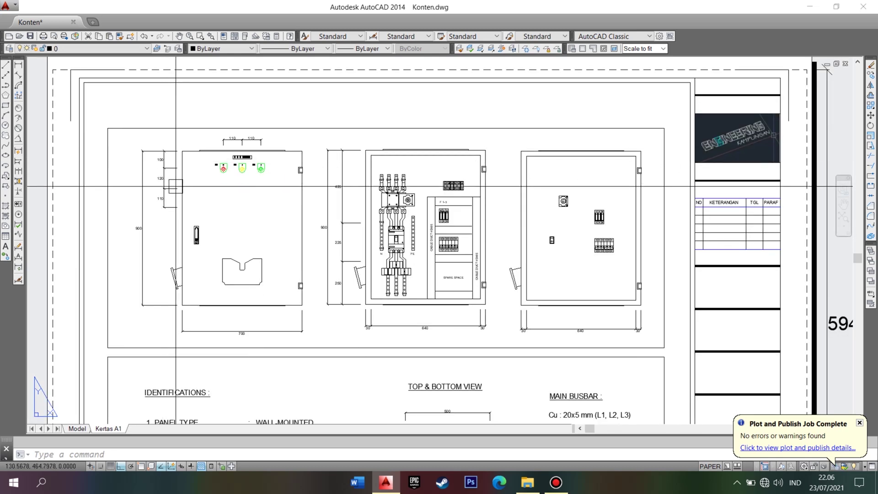
{"action": "middle_click_drag", "start_coordinate": [162, 159], "coordinate": [161, 143]}
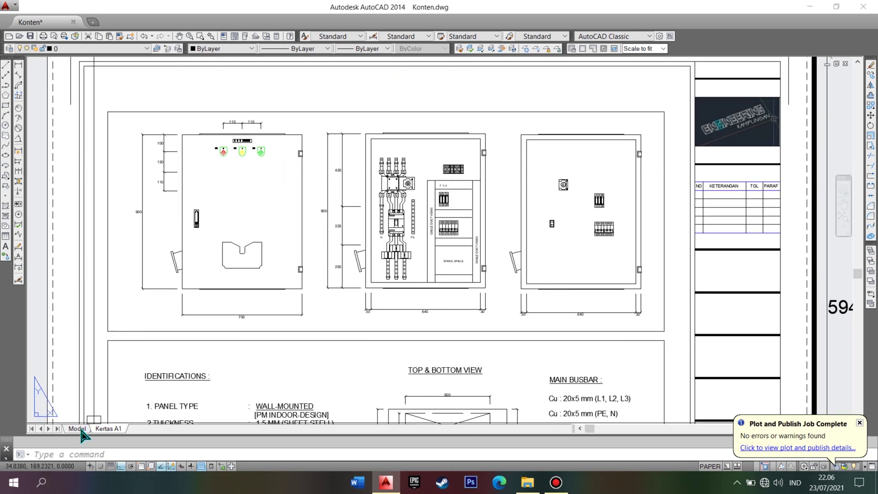
Step: Switch to model space and zoom to the SCALE 1:5–1:100 reference grid
{"action": "left_click", "coordinate": [77, 429]}
{"action": "scroll", "coordinate": [323, 221], "scroll_direction": "up", "scroll_amount": 5}
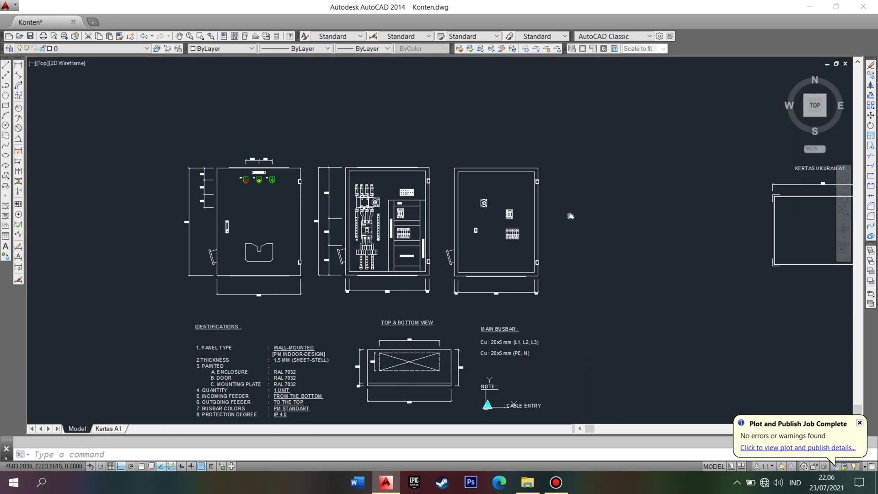
{"action": "scroll", "coordinate": [418, 194], "scroll_direction": "up", "scroll_amount": 1}
{"action": "scroll", "coordinate": [314, 133], "scroll_direction": "down", "scroll_amount": 4}
{"action": "mouse_move", "coordinate": [313, 133]}
{"action": "middle_mouse_down"}
{"action": "mouse_move", "coordinate": [319, 256]}
{"action": "mouse_move", "coordinate": [349, 378]}
{"action": "middle_mouse_up"}
{"action": "scroll", "coordinate": [349, 378], "scroll_direction": "up", "scroll_amount": 2}
{"action": "scroll", "coordinate": [349, 378], "scroll_direction": "down", "scroll_amount": 4}
{"action": "scroll", "coordinate": [368, 235], "scroll_direction": "up", "scroll_amount": 2}
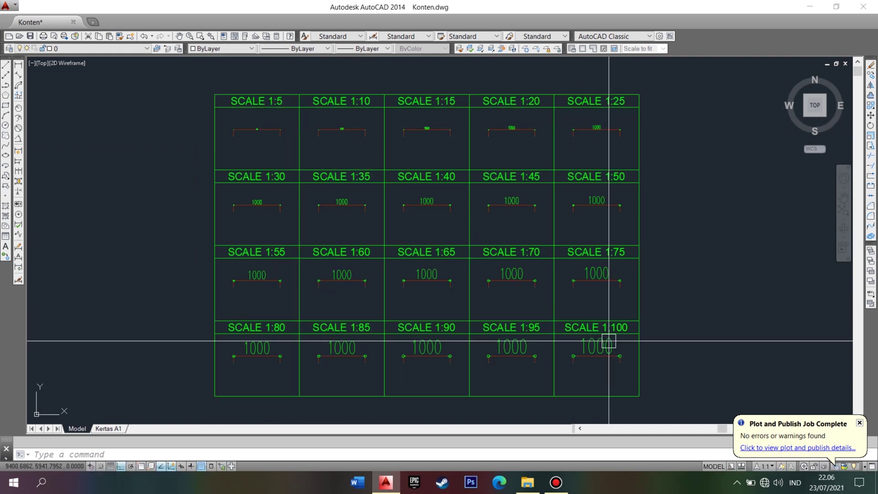
Step: Check the styles of the 1:5, 1:10 and 1:15 reference dimensions without changing them
{"action": "left_click", "coordinate": [348, 132]}
{"action": "left_click", "coordinate": [261, 133]}
{"action": "left_click", "coordinate": [423, 38]}
{"action": "left_click", "coordinate": [381, 38]}
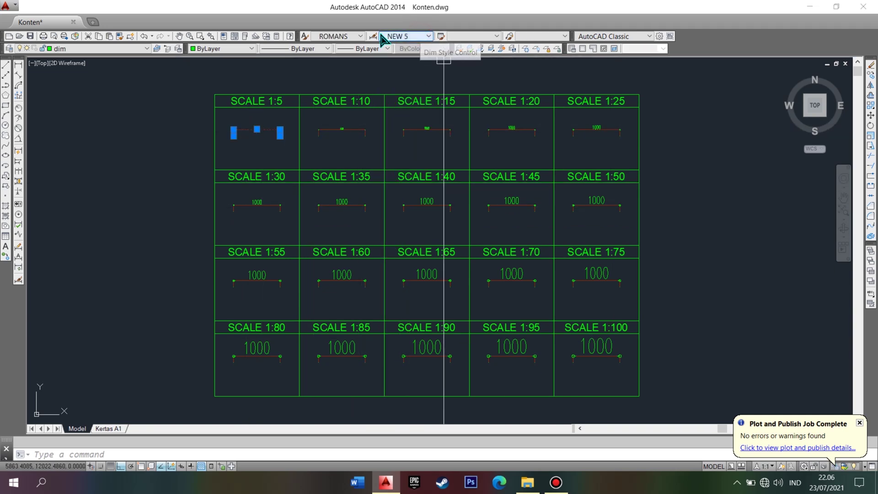
{"action": "left_click", "coordinate": [348, 131]}
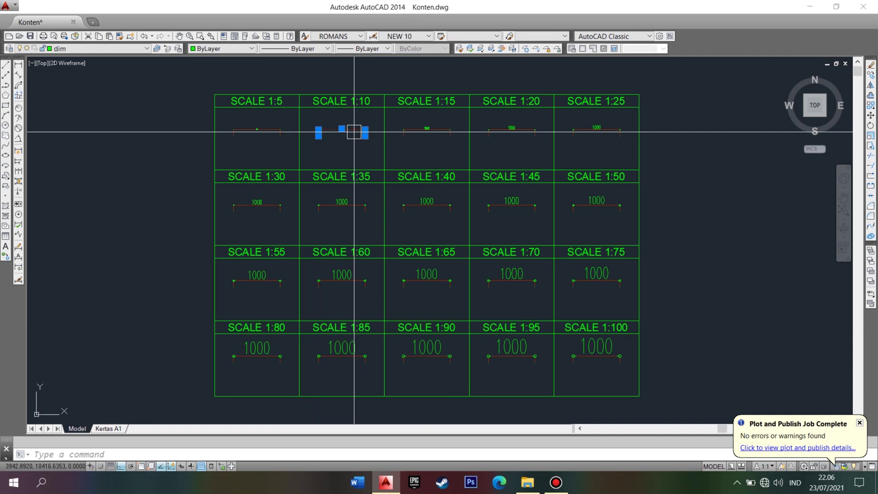
{"action": "key", "text": "Escape"}
{"action": "left_click", "coordinate": [427, 129]}
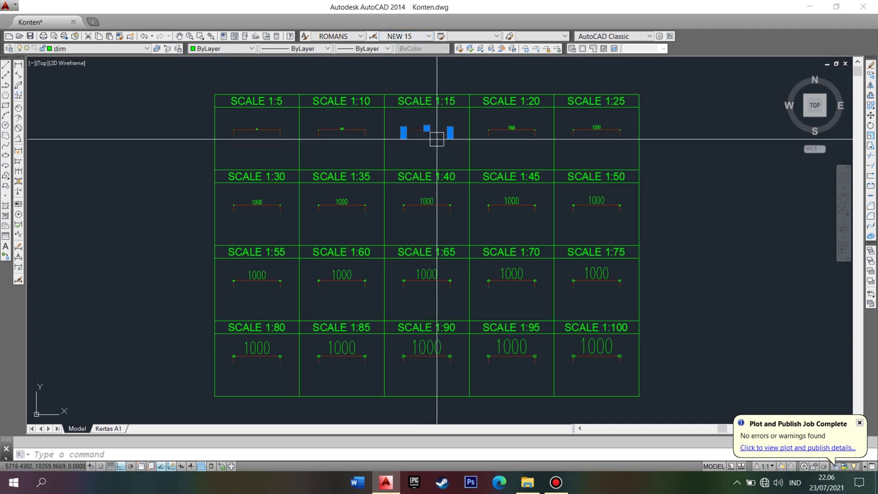
{"action": "key", "text": "Escape"}
Step: Enlarge the scale table and recheck the 1:15 dimension's style in the style list
{"action": "scroll", "coordinate": [436, 131], "scroll_direction": "up", "scroll_amount": 2}
{"action": "middle_click_drag", "start_coordinate": [436, 131], "coordinate": [398, 205]}
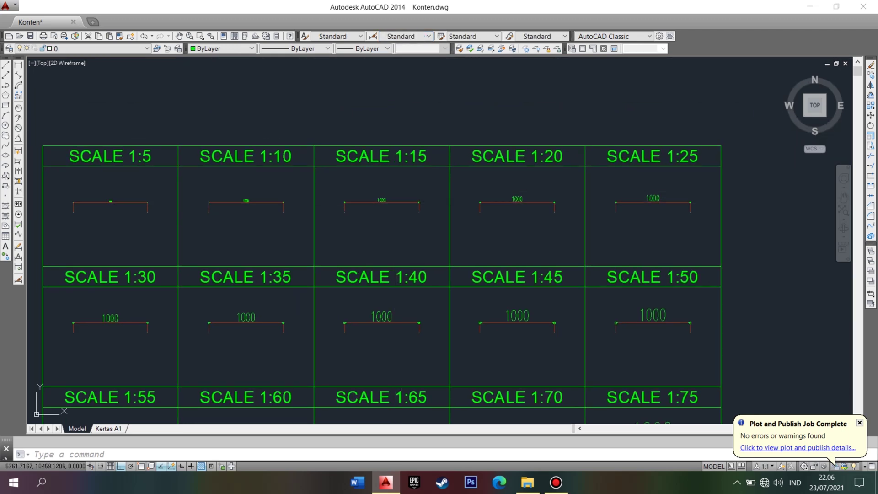
{"action": "left_click", "coordinate": [406, 191]}
{"action": "left_click", "coordinate": [415, 40]}
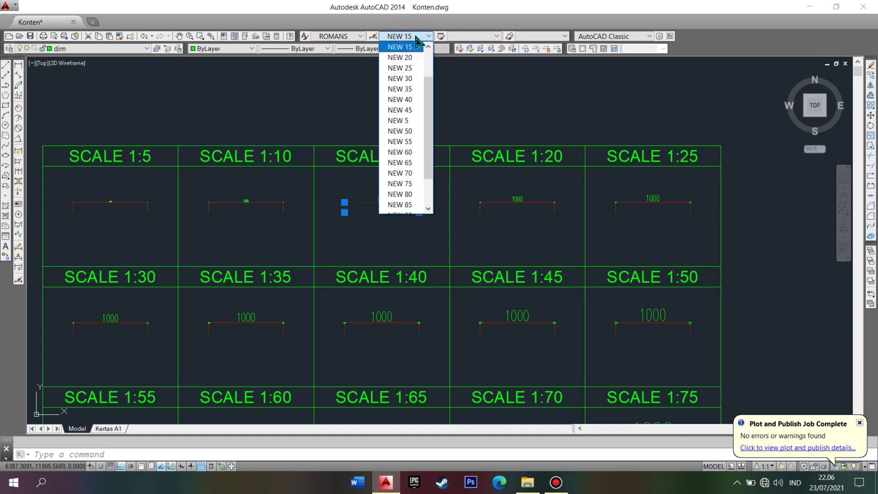
{"action": "key", "text": "Escape"}
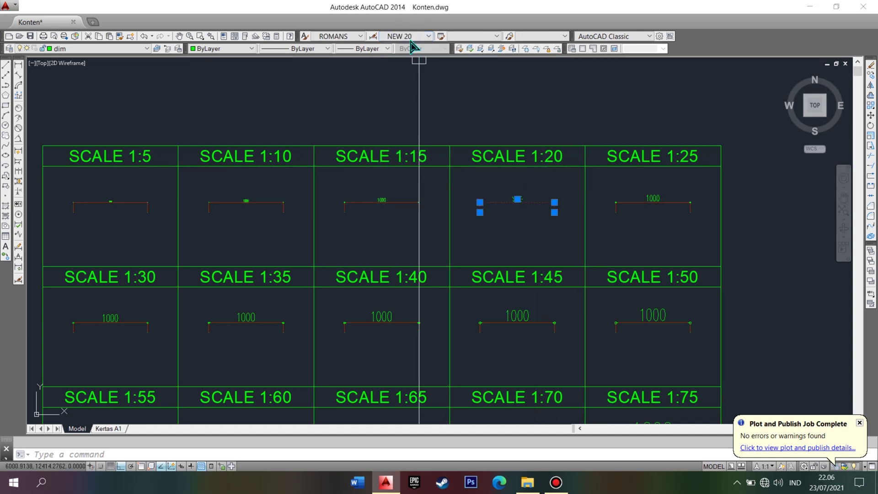
Step: Pan and zoom back to the panel elevation drawings
{"action": "scroll", "coordinate": [363, 290], "scroll_direction": "down", "scroll_amount": 5}
{"action": "middle_click_drag", "start_coordinate": [363, 290], "coordinate": [352, 183]}
{"action": "scroll", "coordinate": [294, 239], "scroll_direction": "up", "scroll_amount": 5}
{"action": "scroll", "coordinate": [260, 197], "scroll_direction": "up", "scroll_amount": 3}
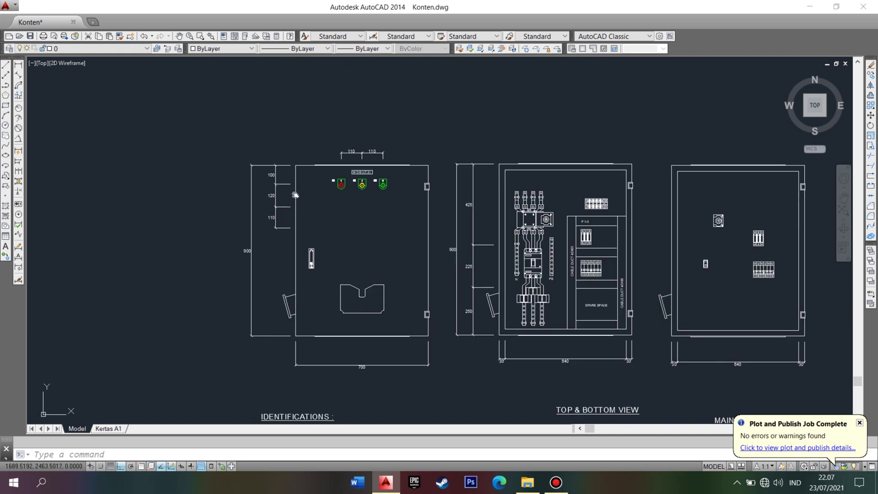
Step: Select the 900 dimension and use Select Similar to gather every panel-view dimension
{"action": "middle_click_drag", "start_coordinate": [260, 197], "coordinate": [259, 176]}
{"action": "left_click", "coordinate": [258, 177]}
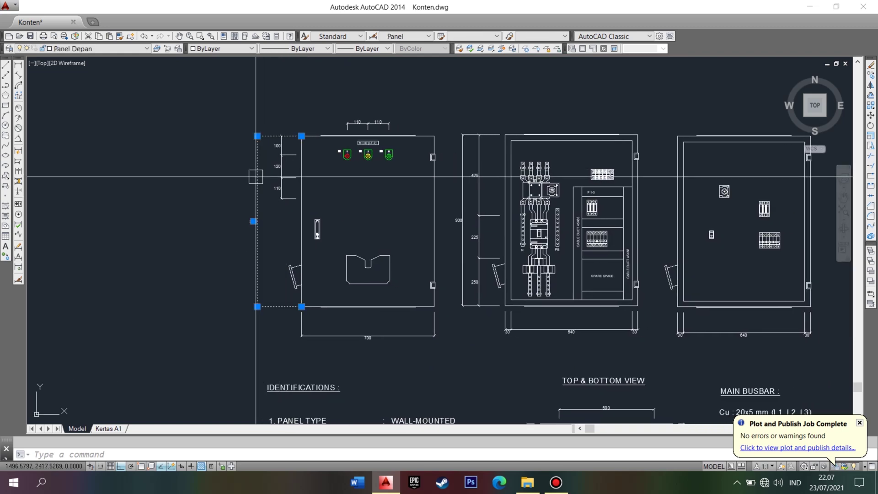
{"action": "right_click", "coordinate": [255, 178]}
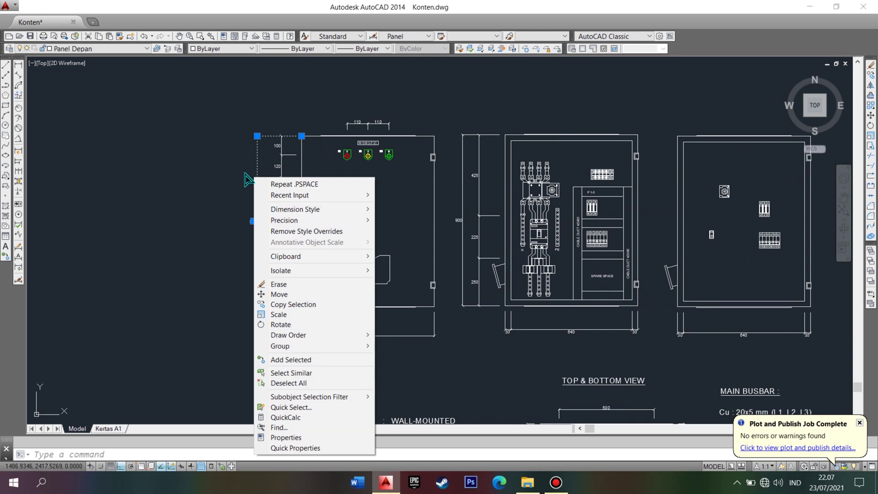
{"action": "left_click", "coordinate": [262, 374]}
{"action": "scroll", "coordinate": [302, 153], "scroll_direction": "up", "scroll_amount": 3}
{"action": "scroll", "coordinate": [302, 153], "scroll_direction": "down", "scroll_amount": 1}
{"action": "scroll", "coordinate": [295, 165], "scroll_direction": "down", "scroll_amount": 1}
{"action": "scroll", "coordinate": [293, 170], "scroll_direction": "down", "scroll_amount": 1}
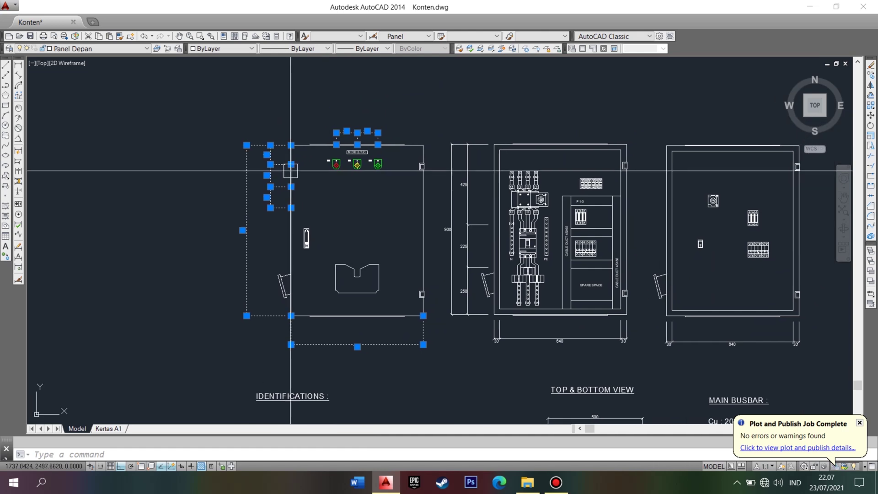
{"action": "right_click", "coordinate": [452, 168]}
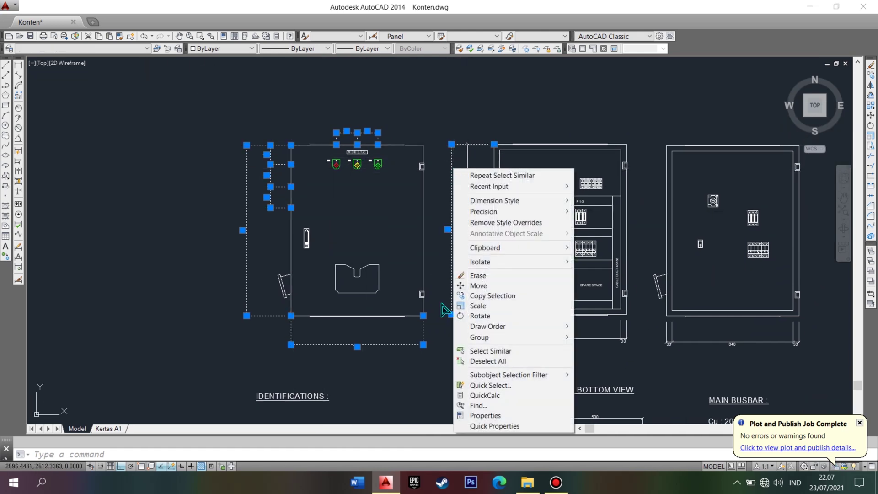
{"action": "left_click", "coordinate": [471, 351]}
{"action": "right_click", "coordinate": [693, 80]}
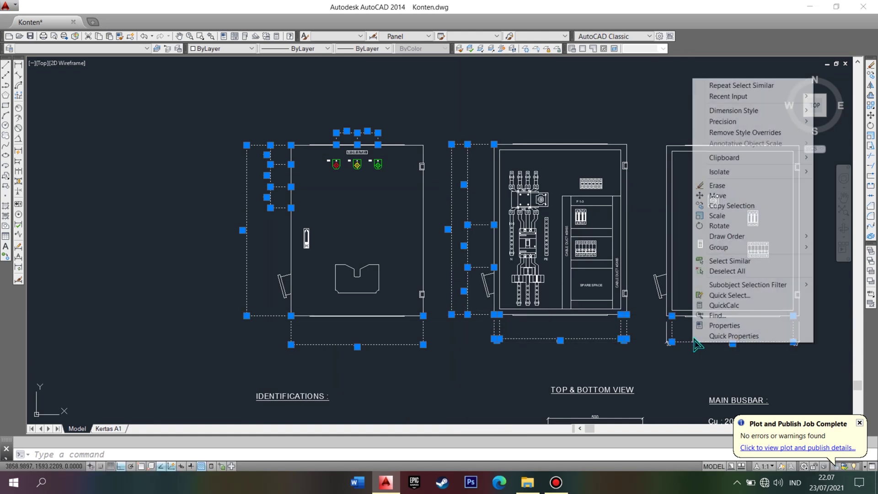
{"action": "left_click", "coordinate": [714, 264]}
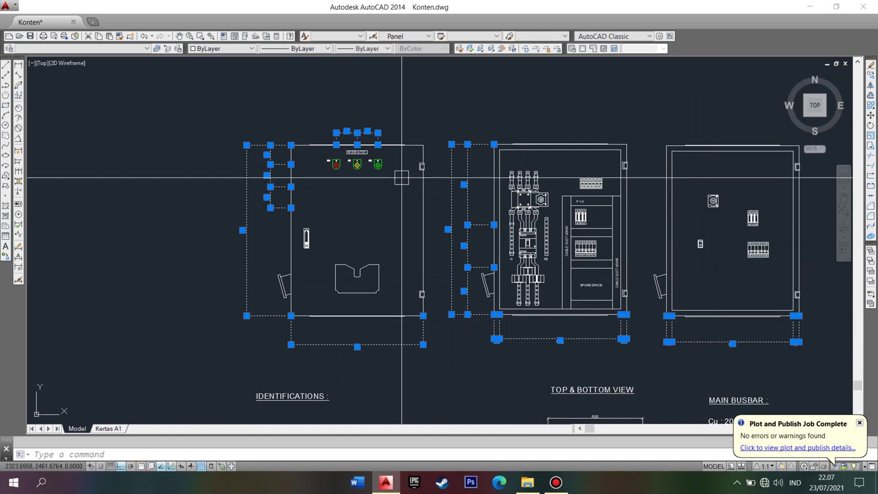
Step: Apply the NEW 5 dimension style to all selected dimensions
{"action": "left_click", "coordinate": [388, 37]}
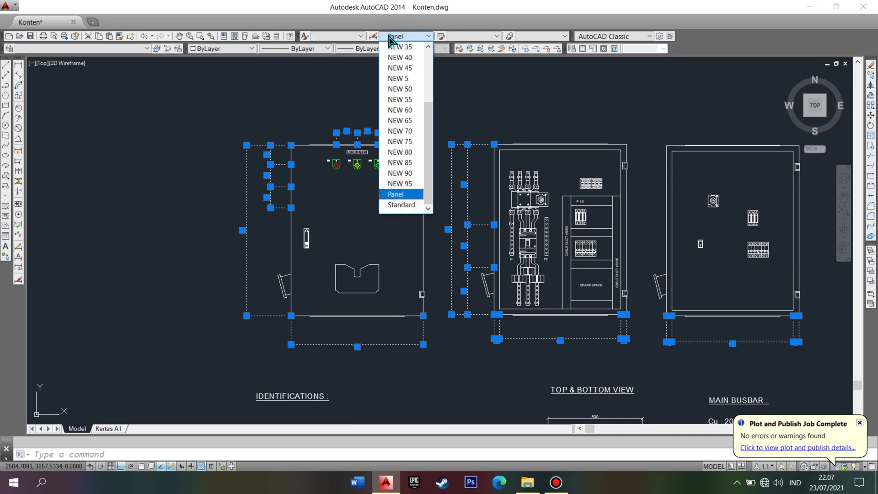
{"action": "scroll", "coordinate": [402, 129], "scroll_direction": "up", "scroll_amount": 2}
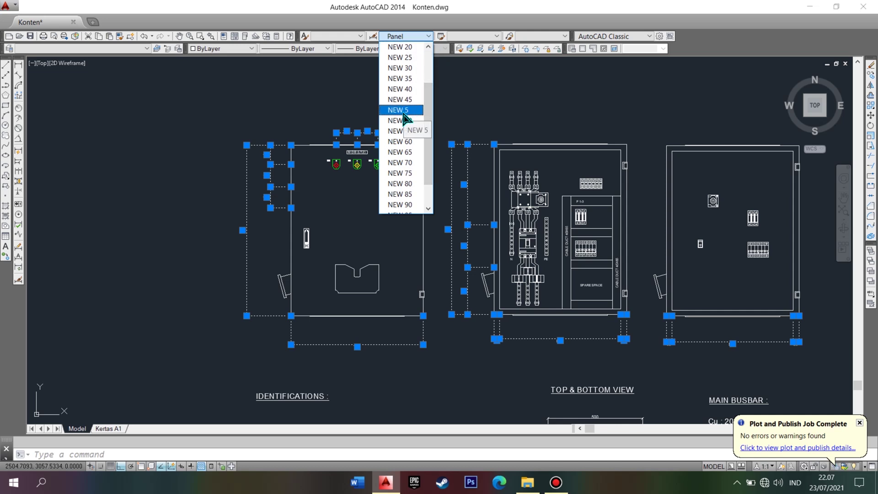
{"action": "left_click", "coordinate": [404, 113]}
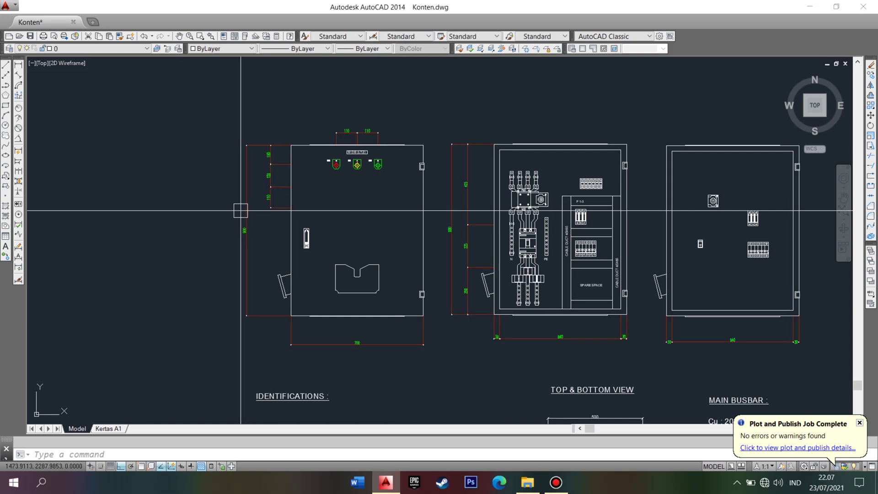
Step: Give the left panel's 900 height dimension the NEW 50 dimension style
{"action": "middle_click_drag", "start_coordinate": [399, 242], "coordinate": [315, 261]}
{"action": "scroll", "coordinate": [315, 260], "scroll_direction": "down", "scroll_amount": 3}
{"action": "scroll", "coordinate": [314, 215], "scroll_direction": "down", "scroll_amount": 3}
{"action": "scroll", "coordinate": [343, 161], "scroll_direction": "up", "scroll_amount": 4}
{"action": "scroll", "coordinate": [374, 140], "scroll_direction": "up", "scroll_amount": 2}
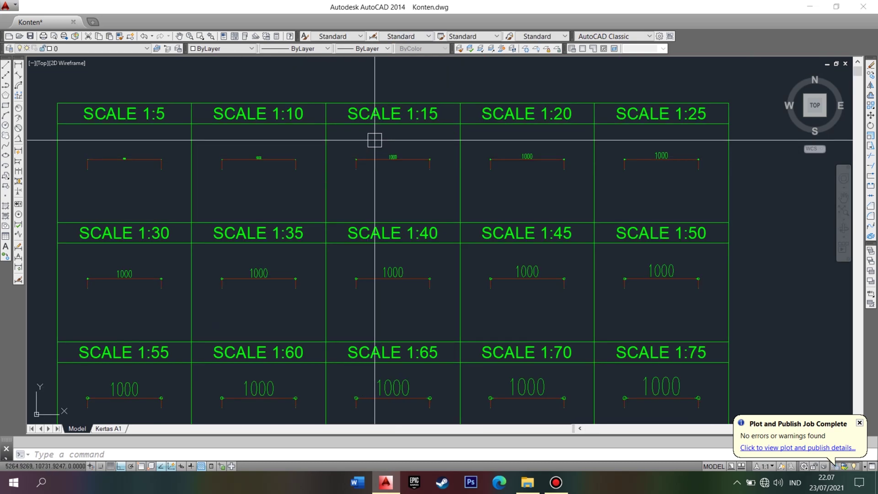
{"action": "scroll", "coordinate": [398, 141], "scroll_direction": "down", "scroll_amount": 2}
{"action": "scroll", "coordinate": [402, 141], "scroll_direction": "up", "scroll_amount": 2}
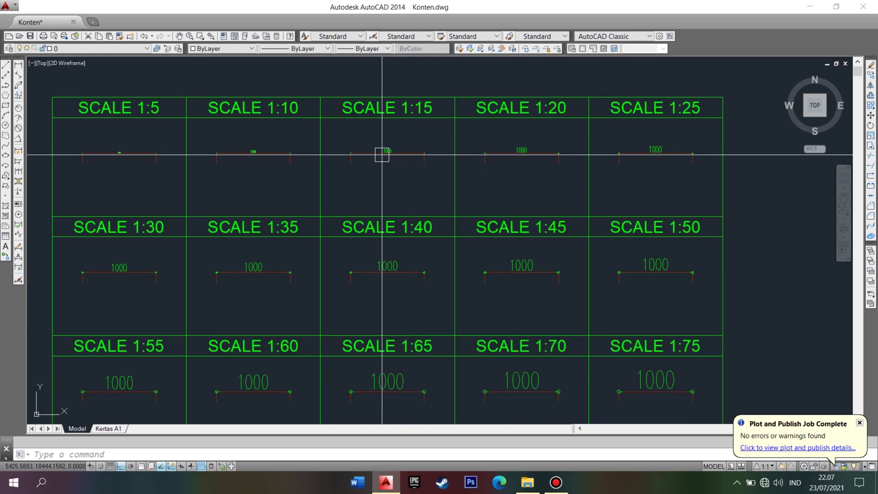
{"action": "middle_click_drag", "start_coordinate": [153, 155], "coordinate": [311, 160]}
{"action": "scroll", "coordinate": [309, 156], "scroll_direction": "up", "scroll_amount": 3}
{"action": "scroll", "coordinate": [309, 155], "scroll_direction": "down", "scroll_amount": 3}
{"action": "scroll", "coordinate": [311, 229], "scroll_direction": "down", "scroll_amount": 4}
{"action": "scroll", "coordinate": [313, 231], "scroll_direction": "up", "scroll_amount": 3}
{"action": "scroll", "coordinate": [293, 229], "scroll_direction": "up", "scroll_amount": 2}
{"action": "scroll", "coordinate": [297, 223], "scroll_direction": "up", "scroll_amount": 2}
{"action": "middle_click_drag", "start_coordinate": [297, 222], "coordinate": [248, 236]}
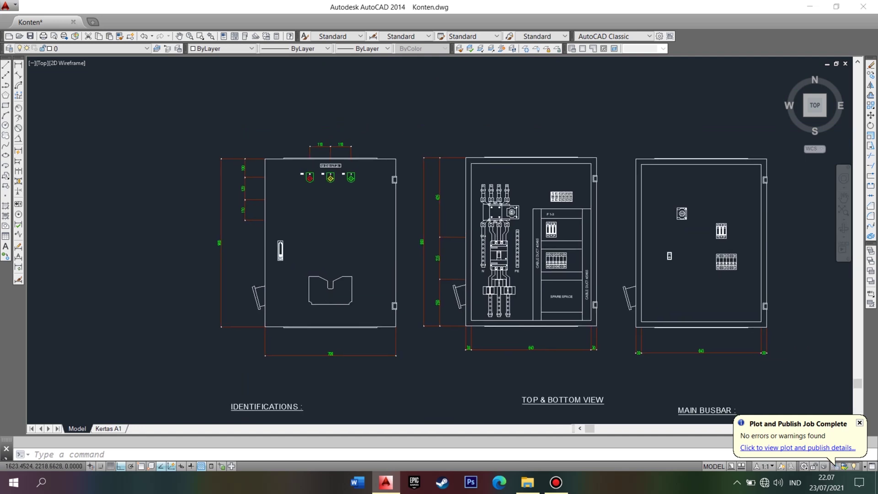
{"action": "left_click", "coordinate": [221, 272]}
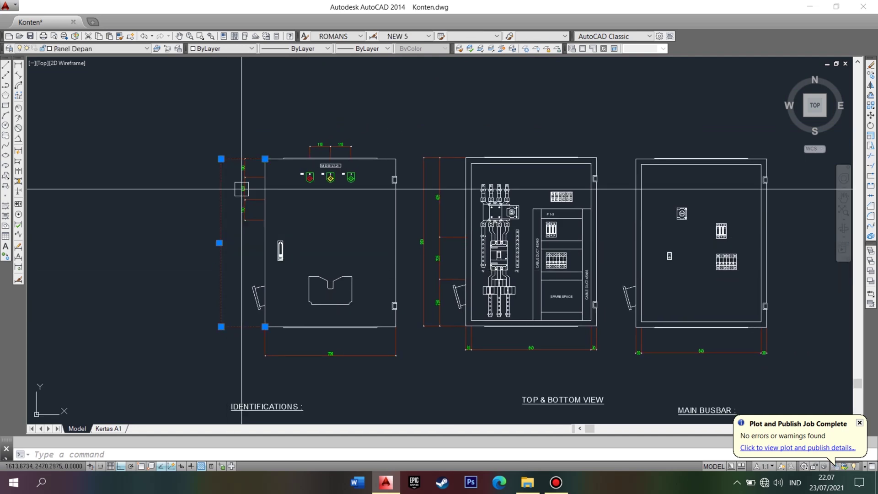
{"action": "left_click", "coordinate": [419, 35]}
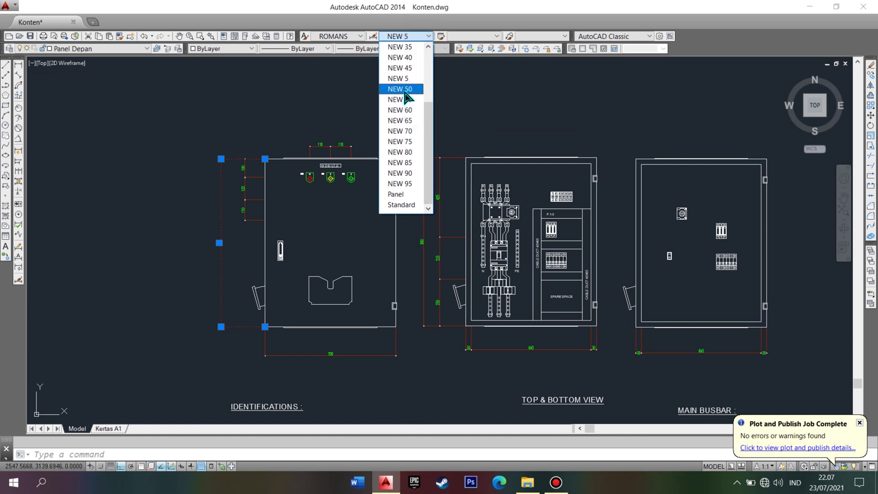
{"action": "left_click", "coordinate": [399, 89]}
Step: Compare against the scale tables, deselect, and view the result on the Kertas A1 layout
{"action": "scroll", "coordinate": [233, 261], "scroll_direction": "down", "scroll_amount": 3}
{"action": "scroll", "coordinate": [233, 260], "scroll_direction": "down", "scroll_amount": 3}
{"action": "middle_click_drag", "start_coordinate": [288, 175], "coordinate": [288, 255]}
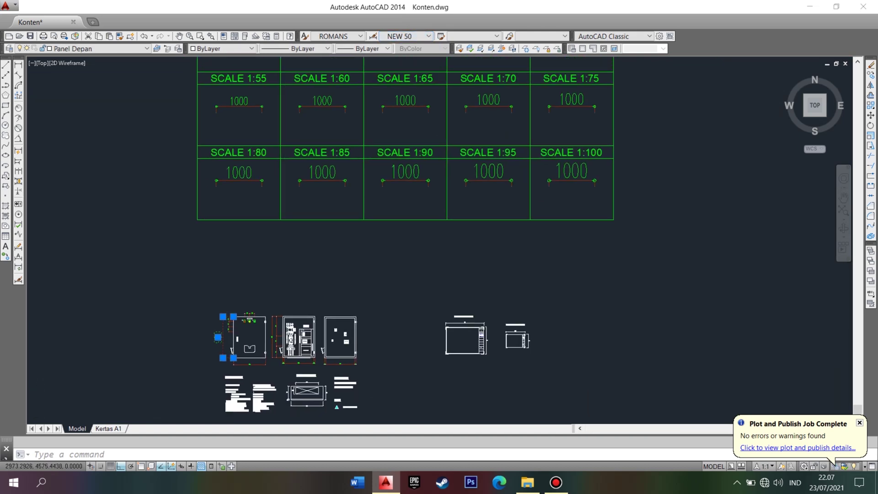
{"action": "scroll", "coordinate": [392, 112], "scroll_direction": "down", "scroll_amount": 2}
{"action": "scroll", "coordinate": [462, 98], "scroll_direction": "up", "scroll_amount": 2}
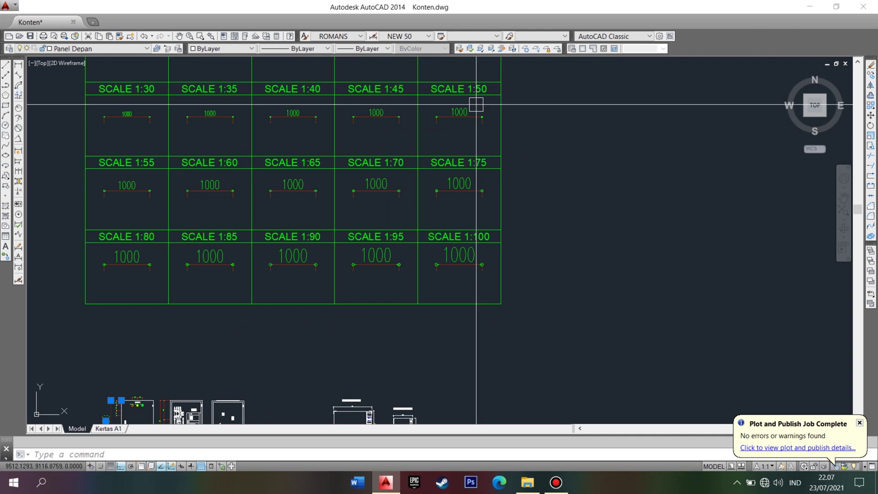
{"action": "middle_click_drag", "start_coordinate": [199, 372], "coordinate": [378, 310]}
{"action": "key", "text": "Escape"}
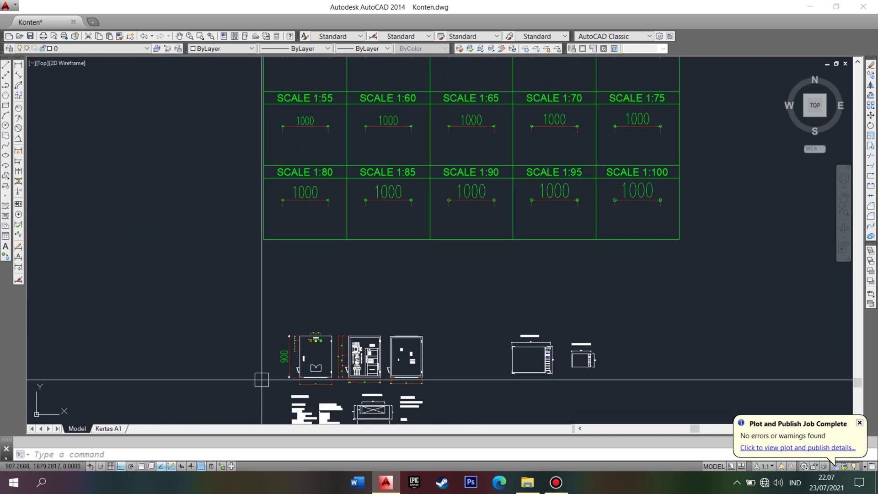
{"action": "scroll", "coordinate": [245, 304], "scroll_direction": "up", "scroll_amount": 2}
{"action": "scroll", "coordinate": [245, 294], "scroll_direction": "up", "scroll_amount": 2}
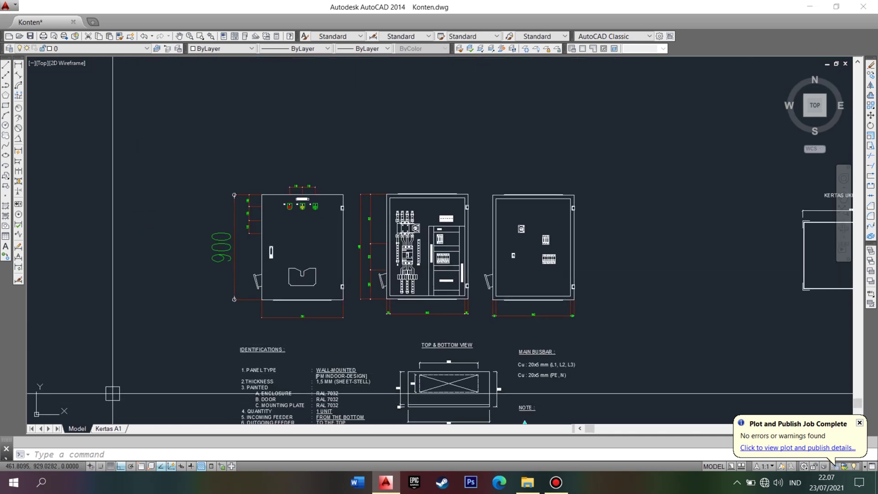
{"action": "left_click", "coordinate": [110, 428]}
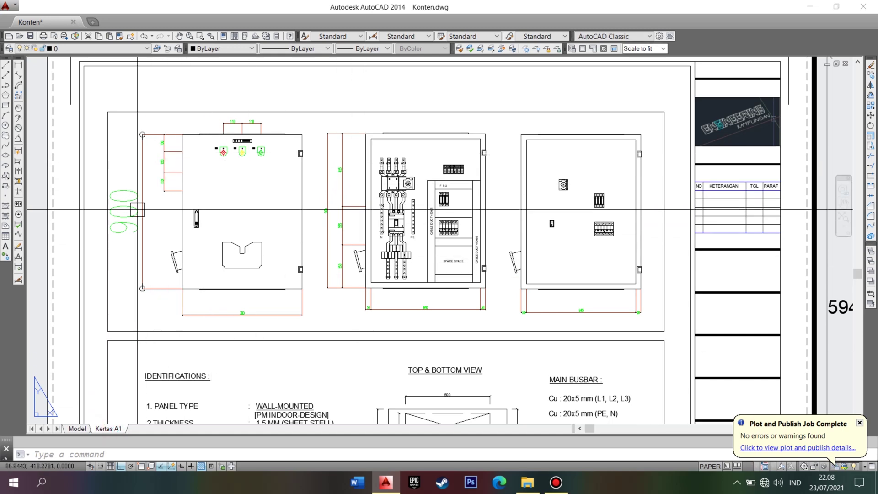
Step: Undo the NEW 50 change on the 900 dimension and recheck its style
{"action": "key", "text": "ctrl+Page_Up"}
{"action": "left_click", "coordinate": [234, 220]}
{"action": "left_click", "coordinate": [403, 36]}
{"action": "scroll", "coordinate": [299, 257], "scroll_direction": "up", "scroll_amount": 2}
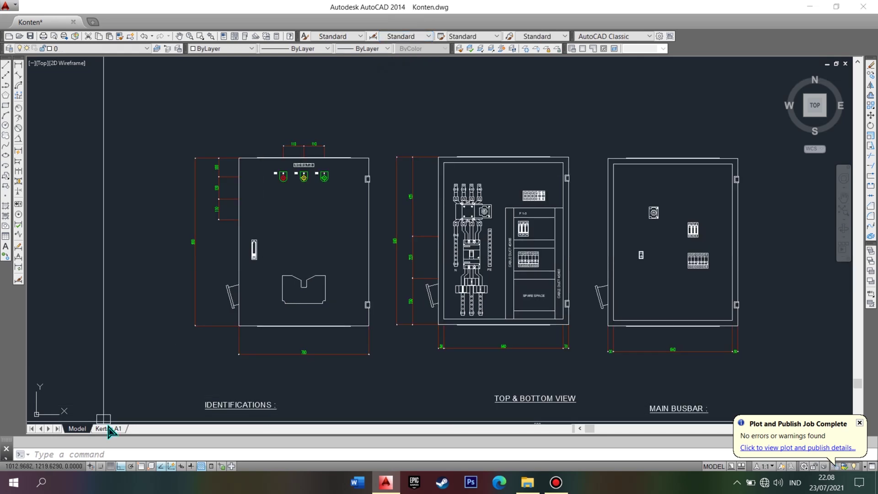
Step: Zoom around the Kertas A1 sheet to inspect the panel views and notes
{"action": "left_click", "coordinate": [108, 429]}
{"action": "scroll", "coordinate": [318, 215], "scroll_direction": "up", "scroll_amount": 2}
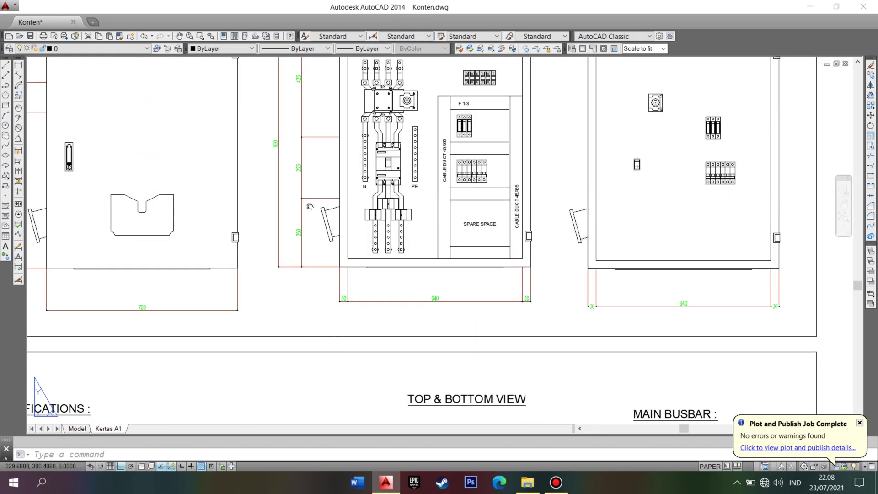
{"action": "scroll", "coordinate": [319, 201], "scroll_direction": "up", "scroll_amount": 1}
{"action": "scroll", "coordinate": [319, 181], "scroll_direction": "up", "scroll_amount": 3}
{"action": "scroll", "coordinate": [318, 181], "scroll_direction": "down", "scroll_amount": 2}
{"action": "scroll", "coordinate": [317, 180], "scroll_direction": "down", "scroll_amount": 1}
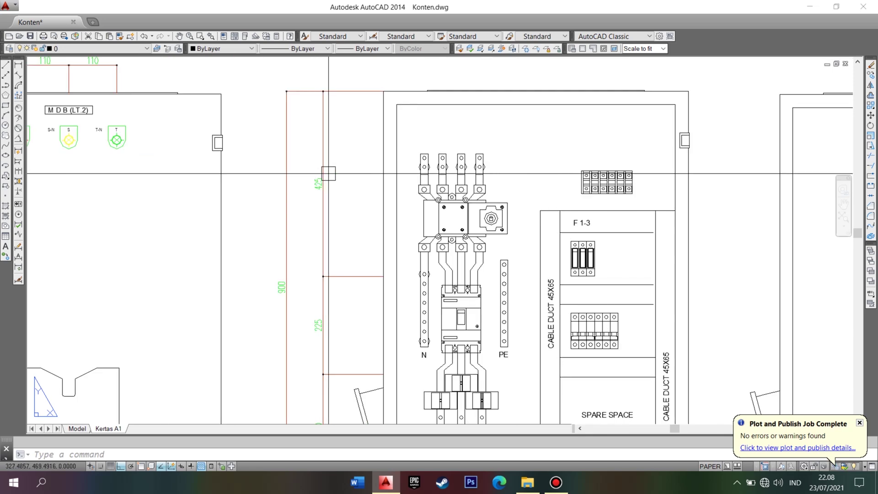
{"action": "scroll", "coordinate": [325, 179], "scroll_direction": "up", "scroll_amount": 1}
{"action": "scroll", "coordinate": [294, 186], "scroll_direction": "down", "scroll_amount": 3}
{"action": "scroll", "coordinate": [320, 178], "scroll_direction": "up", "scroll_amount": 2}
{"action": "scroll", "coordinate": [335, 171], "scroll_direction": "down", "scroll_amount": 1}
{"action": "scroll", "coordinate": [335, 172], "scroll_direction": "down", "scroll_amount": 2}
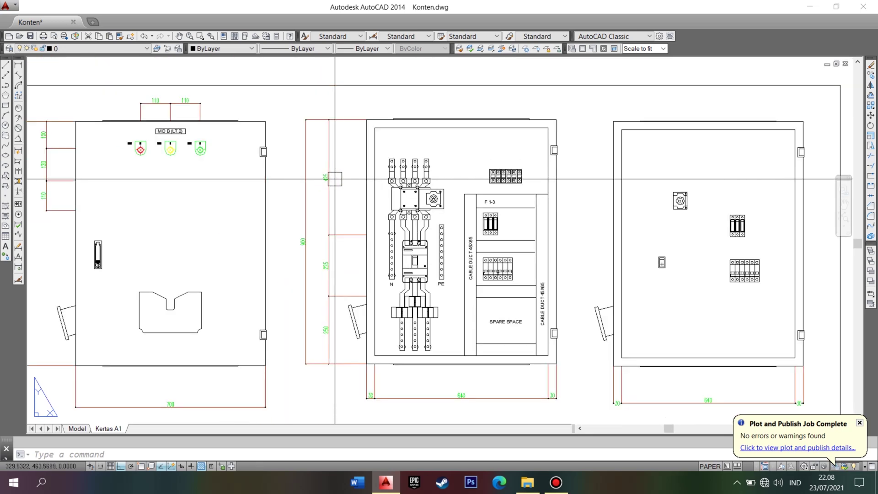
{"action": "scroll", "coordinate": [335, 179], "scroll_direction": "down", "scroll_amount": 1}
{"action": "scroll", "coordinate": [331, 183], "scroll_direction": "down", "scroll_amount": 1}
{"action": "scroll", "coordinate": [327, 186], "scroll_direction": "up", "scroll_amount": 1}
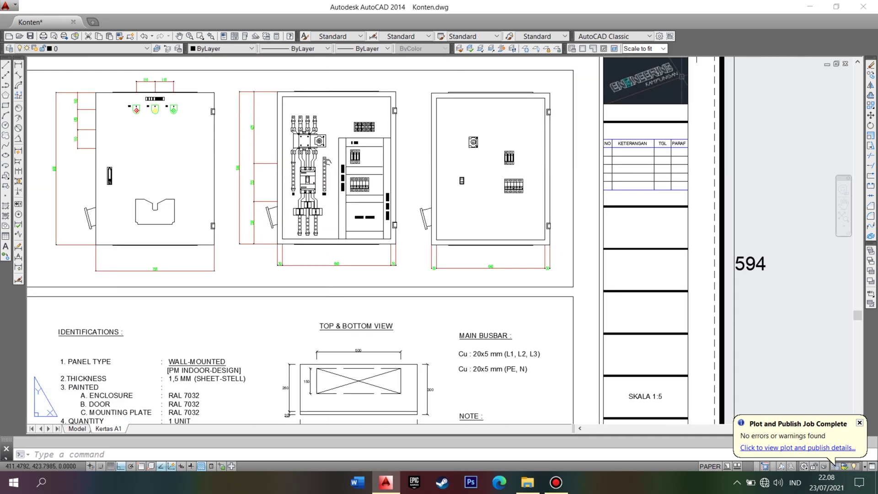
{"action": "scroll", "coordinate": [327, 161], "scroll_direction": "down", "scroll_amount": 2}
{"action": "scroll", "coordinate": [348, 182], "scroll_direction": "up", "scroll_amount": 1}
{"action": "scroll", "coordinate": [259, 177], "scroll_direction": "up", "scroll_amount": 2}
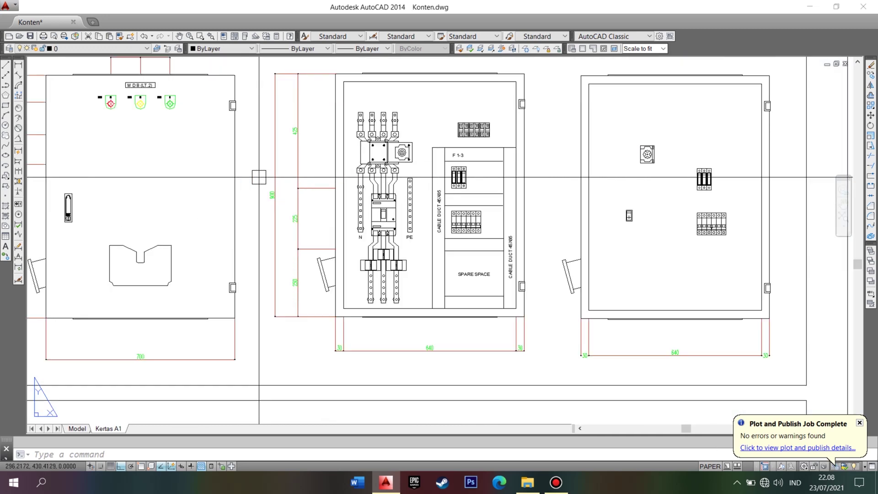
{"action": "scroll", "coordinate": [234, 166], "scroll_direction": "down", "scroll_amount": 2}
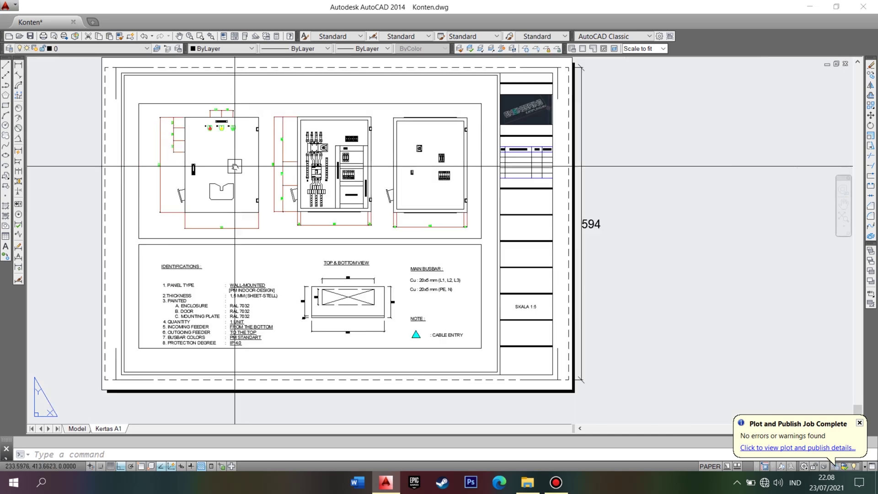
{"action": "scroll", "coordinate": [233, 172], "scroll_direction": "up", "scroll_amount": 2}
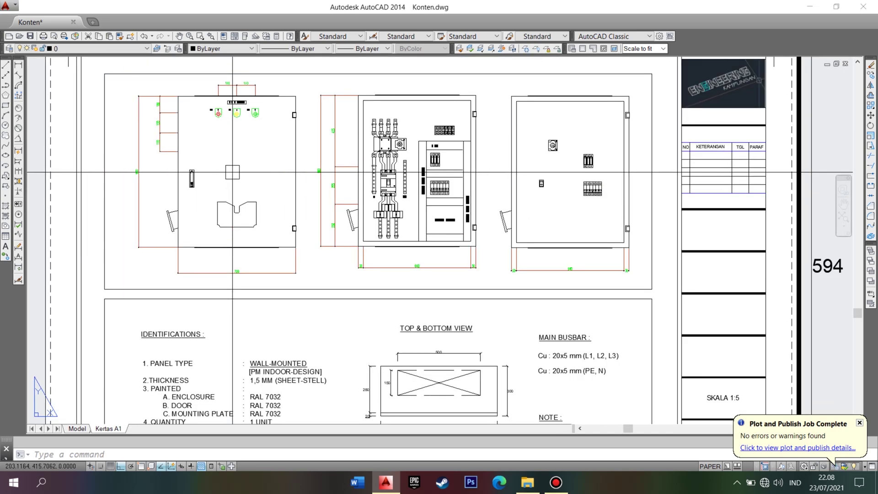
Step: In model space, set the front panel's 900 dimension to the NEW 10 style
{"action": "left_click", "coordinate": [77, 428]}
{"action": "scroll", "coordinate": [161, 251], "scroll_direction": "up", "scroll_amount": 2}
{"action": "left_click", "coordinate": [206, 229]}
{"action": "left_click", "coordinate": [412, 37]}
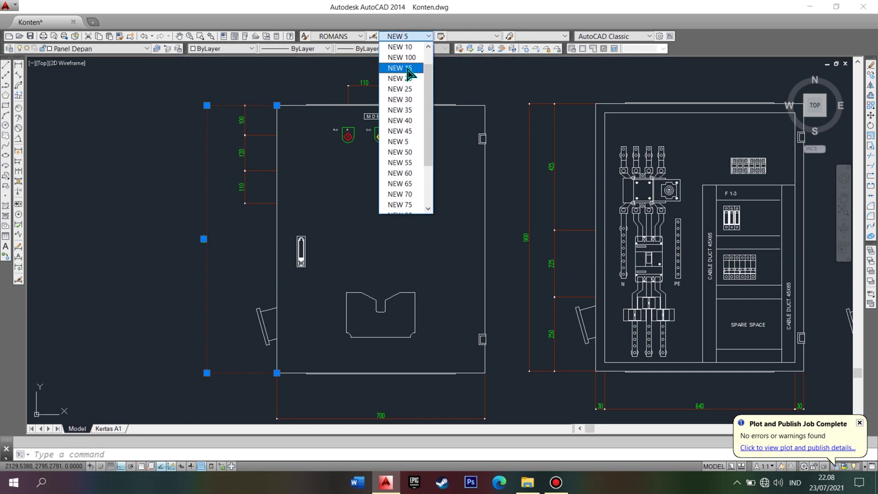
{"action": "left_click", "coordinate": [402, 45]}
{"action": "key", "text": "Escape"}
Step: Select all similar panel dimensions and apply the larger NEW 10 style to them
{"action": "left_click", "coordinate": [207, 190]}
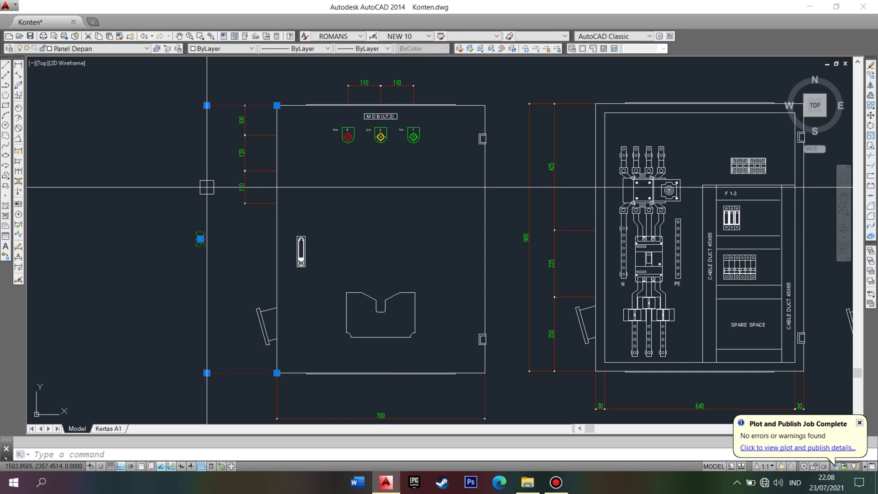
{"action": "right_click", "coordinate": [206, 190]}
{"action": "key", "text": "Escape"}
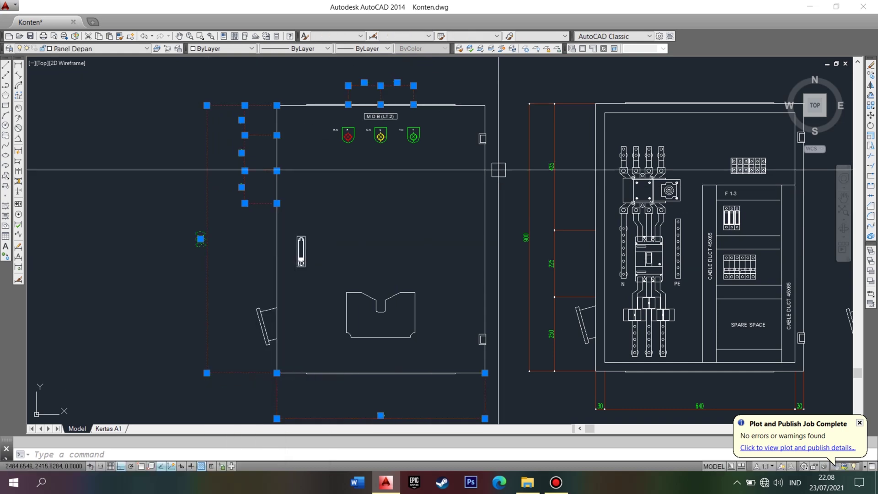
{"action": "right_click", "coordinate": [530, 197]}
{"action": "left_click", "coordinate": [542, 375]}
{"action": "scroll", "coordinate": [547, 349], "scroll_direction": "down", "scroll_amount": 2}
{"action": "right_click", "coordinate": [529, 284]}
{"action": "left_click", "coordinate": [564, 191]}
{"action": "left_click", "coordinate": [398, 36]}
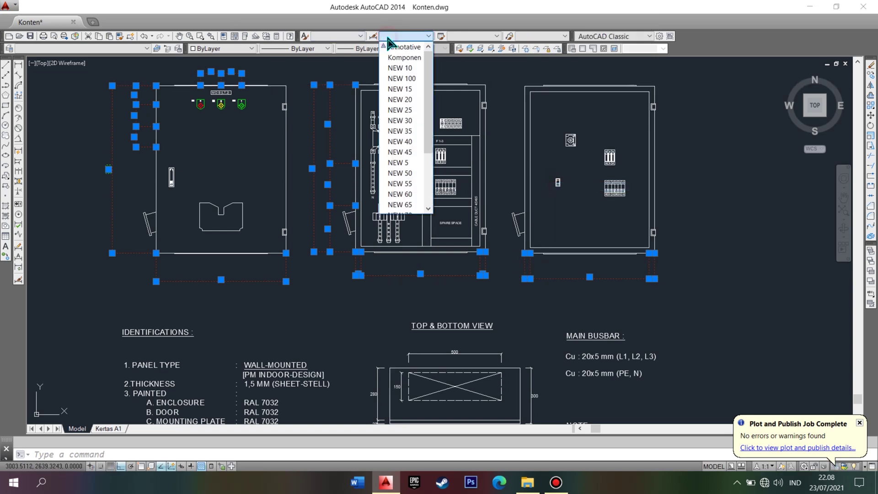
{"action": "left_click", "coordinate": [402, 64]}
{"action": "key", "text": "Escape"}
Step: Recenter the panel views and display the full Kertas A1 sheet
{"action": "middle_click_drag", "start_coordinate": [189, 270], "coordinate": [199, 336]}
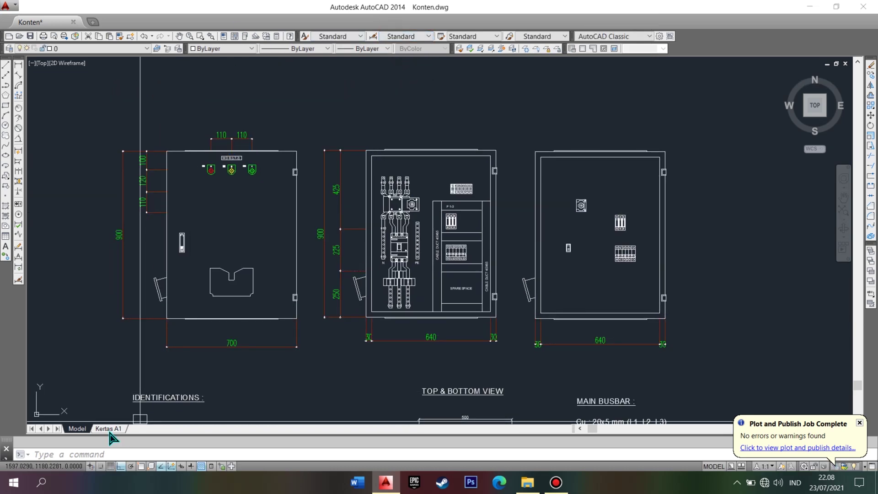
{"action": "left_click", "coordinate": [109, 429]}
{"action": "scroll", "coordinate": [228, 194], "scroll_direction": "down", "scroll_amount": 3}
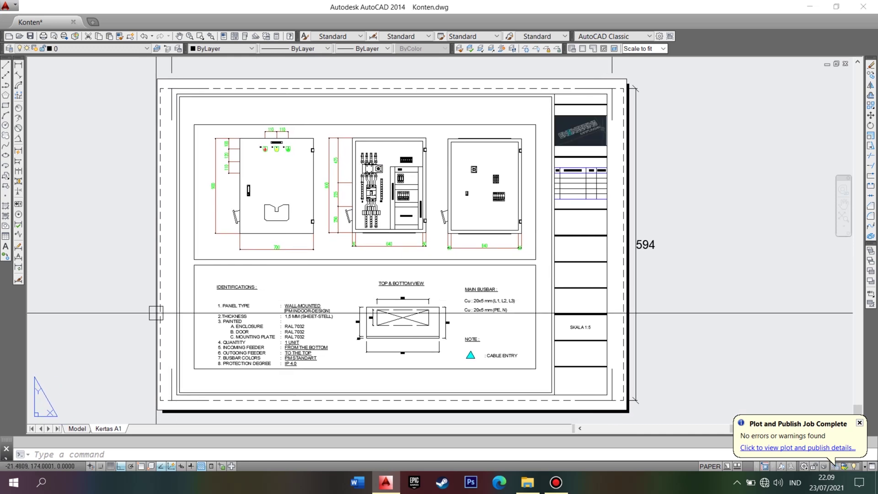
Step: Plot Kertas A1 with DWG To PDF on ISO A1, previewing and overwriting Konten-Kertas A1.pdf
{"action": "key", "text": "ctrl+p"}
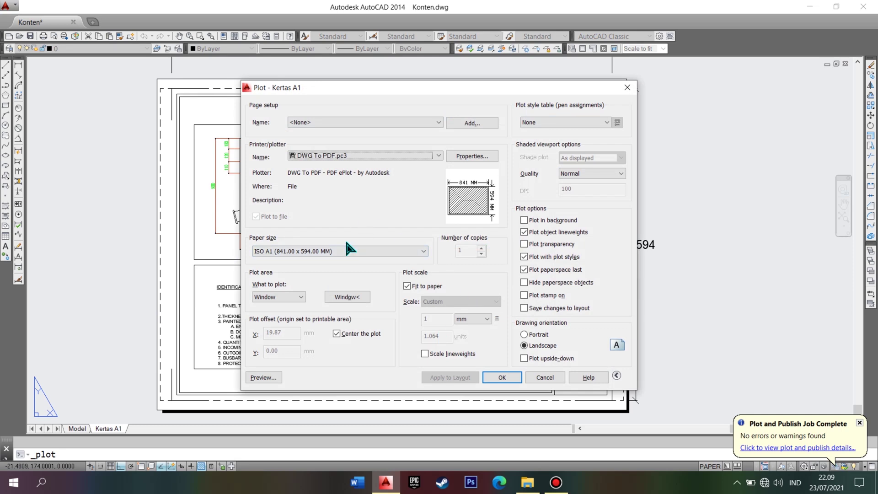
{"action": "left_click", "coordinate": [263, 377]}
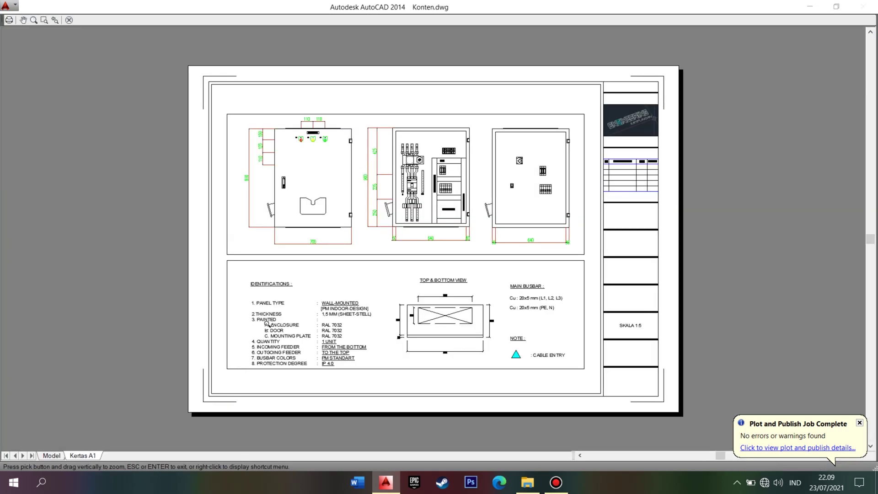
{"action": "left_click", "coordinate": [9, 20]}
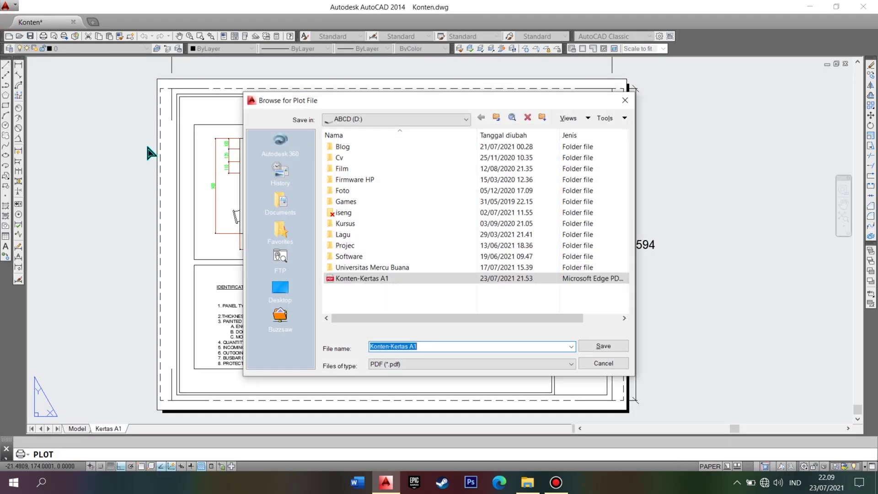
{"action": "left_click", "coordinate": [358, 278]}
{"action": "left_click", "coordinate": [606, 345]}
{"action": "left_click", "coordinate": [465, 257]}
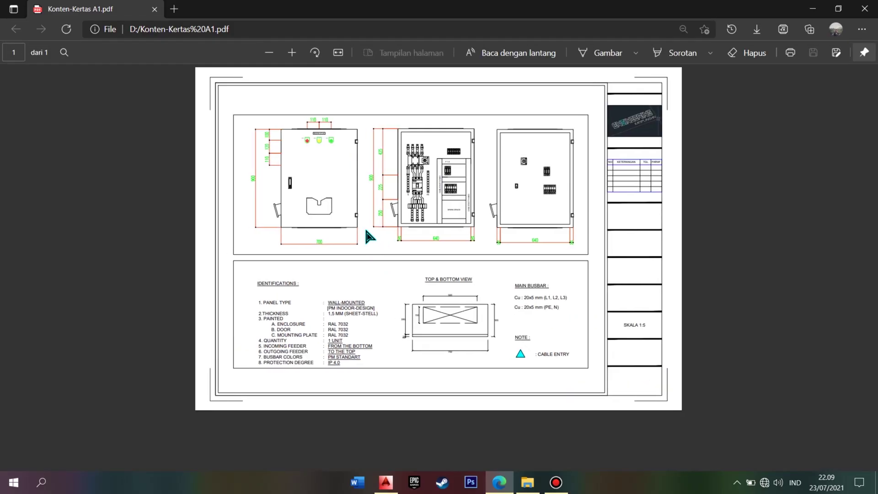
Step: Zoom around Konten-Kertas A1.pdf in Edge to check the 110, 900, 700 and 640 dimensions
{"action": "scroll", "coordinate": [365, 229], "scroll_direction": "up", "scroll_amount": 1, "text": "ctrl"}
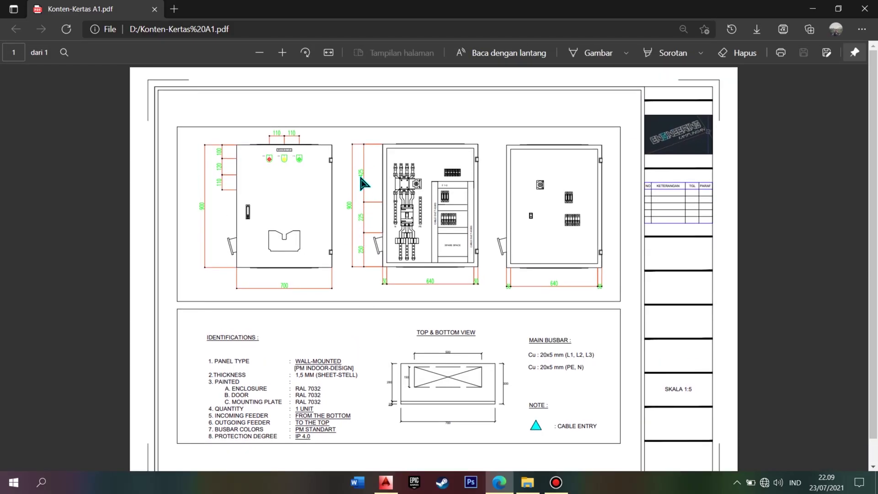
{"action": "scroll", "coordinate": [352, 169], "scroll_direction": "up", "scroll_amount": 1}
{"action": "scroll", "coordinate": [203, 105], "scroll_direction": "down", "scroll_amount": 1, "text": "ctrl"}
{"action": "scroll", "coordinate": [240, 141], "scroll_direction": "up", "scroll_amount": 1, "text": "ctrl"}
{"action": "scroll", "coordinate": [281, 145], "scroll_direction": "up", "scroll_amount": 3, "text": "ctrl"}
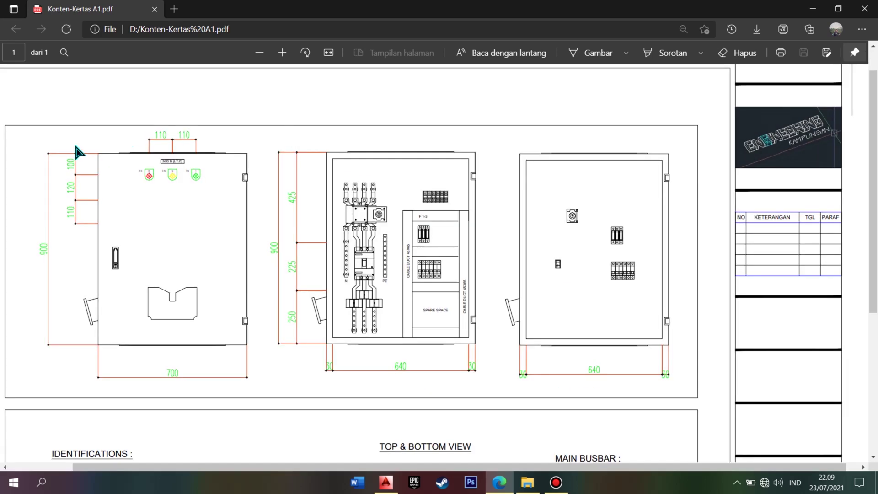
{"action": "scroll", "coordinate": [73, 142], "scroll_direction": "up", "scroll_amount": 2, "text": "ctrl"}
{"action": "scroll", "coordinate": [76, 151], "scroll_direction": "down", "scroll_amount": 2, "text": "ctrl"}
{"action": "scroll", "coordinate": [76, 151], "scroll_direction": "down", "scroll_amount": 1, "text": "ctrl"}
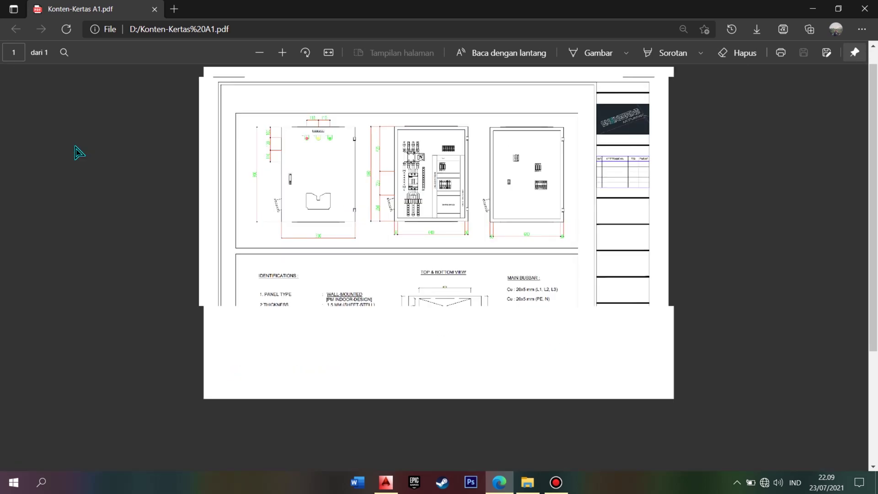
{"action": "scroll", "coordinate": [300, 98], "scroll_direction": "up", "scroll_amount": 2, "text": "ctrl"}
{"action": "scroll", "coordinate": [298, 89], "scroll_direction": "up", "scroll_amount": 2, "text": "ctrl"}
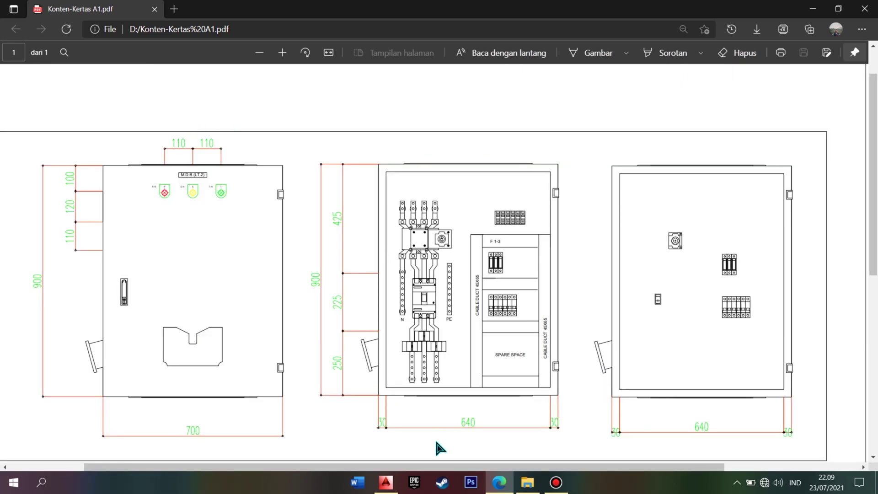
{"action": "scroll", "coordinate": [435, 437], "scroll_direction": "up", "scroll_amount": 1, "text": "ctrl"}
{"action": "scroll", "coordinate": [264, 148], "scroll_direction": "up", "scroll_amount": 1, "text": "ctrl"}
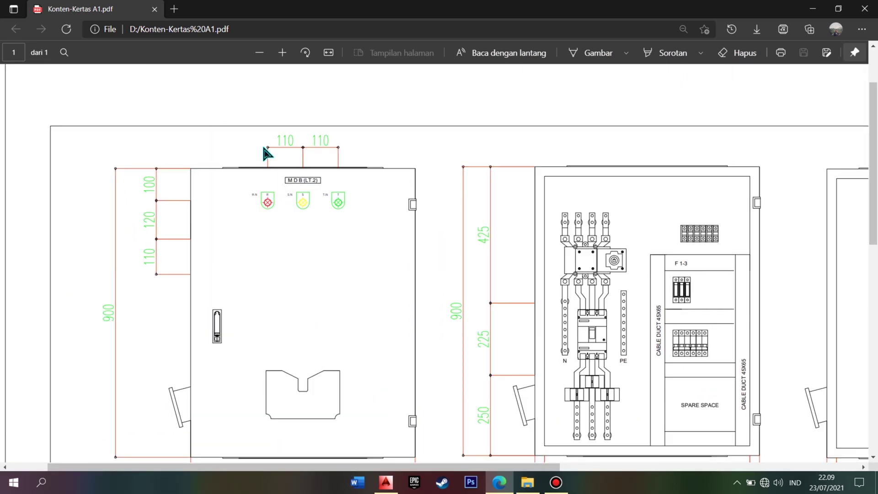
{"action": "scroll", "coordinate": [260, 136], "scroll_direction": "up", "scroll_amount": 2}
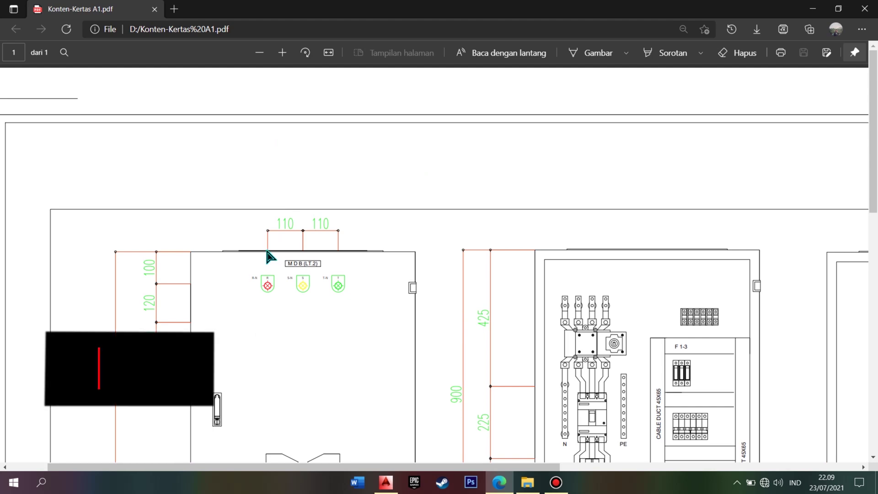
{"action": "scroll", "coordinate": [267, 256], "scroll_direction": "up", "scroll_amount": 2, "text": "ctrl"}
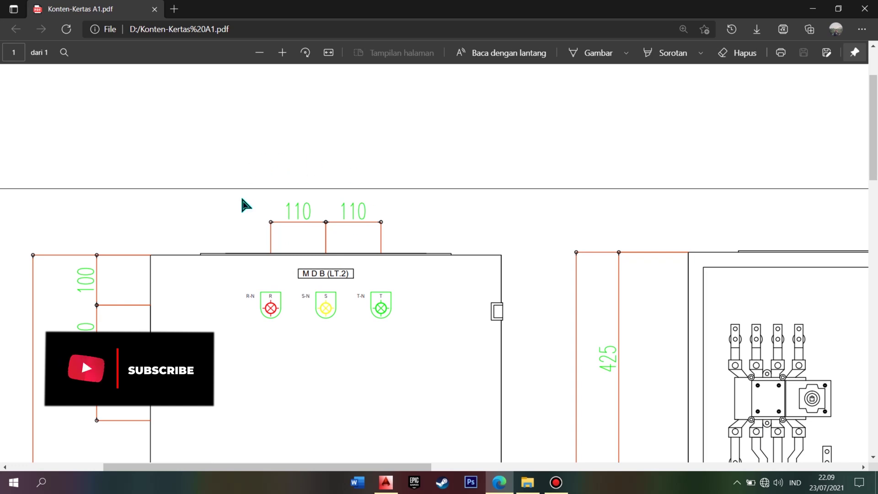
{"action": "scroll", "coordinate": [272, 255], "scroll_direction": "down", "scroll_amount": 3, "text": "ctrl"}
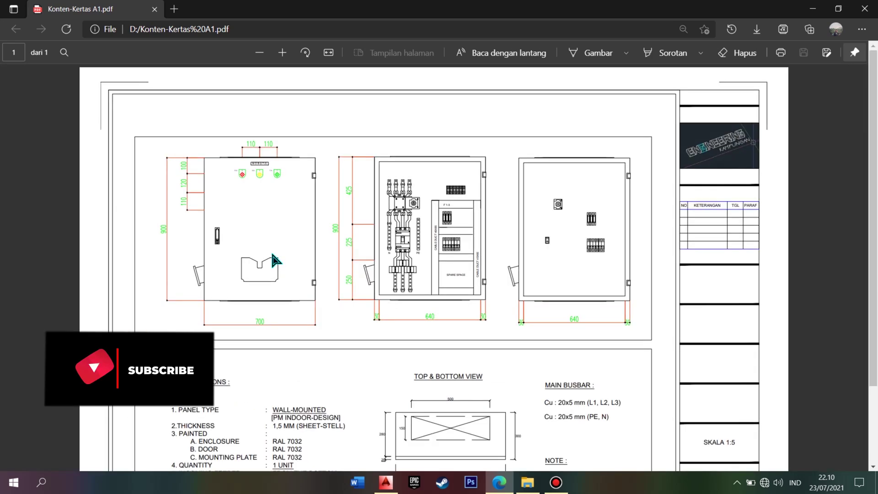
{"action": "scroll", "coordinate": [246, 154], "scroll_direction": "down", "scroll_amount": 2}
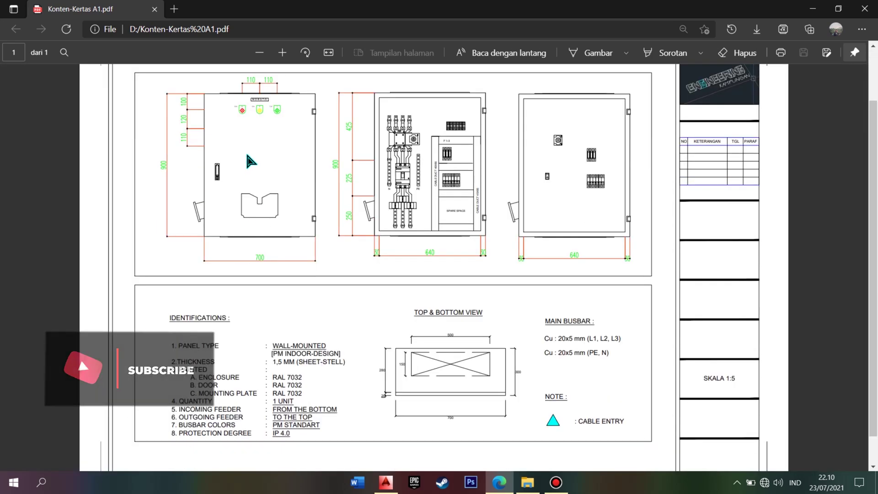
Step: Zoom through the PDF to check the 425, 225, 250 heights and SKALA 1:5, then minimise Edge
{"action": "scroll", "coordinate": [248, 133], "scroll_direction": "down", "scroll_amount": 3, "text": "ctrl"}
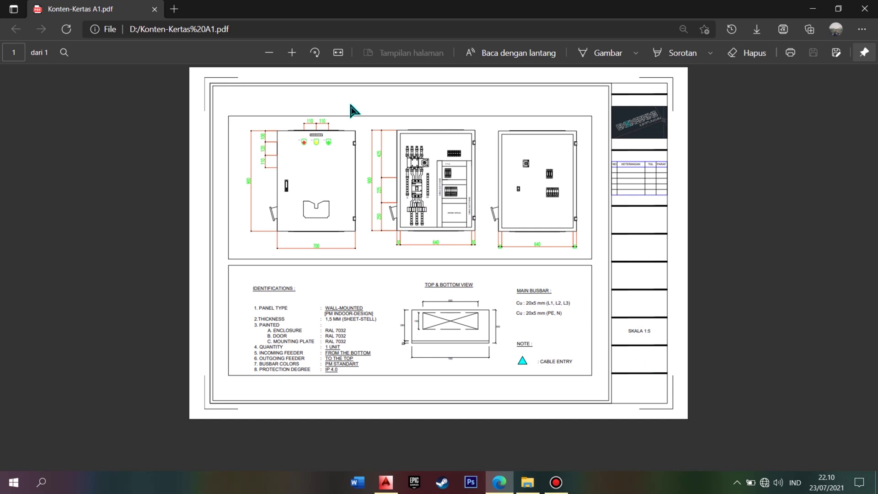
{"action": "scroll", "coordinate": [313, 130], "scroll_direction": "up", "scroll_amount": 3, "text": "ctrl"}
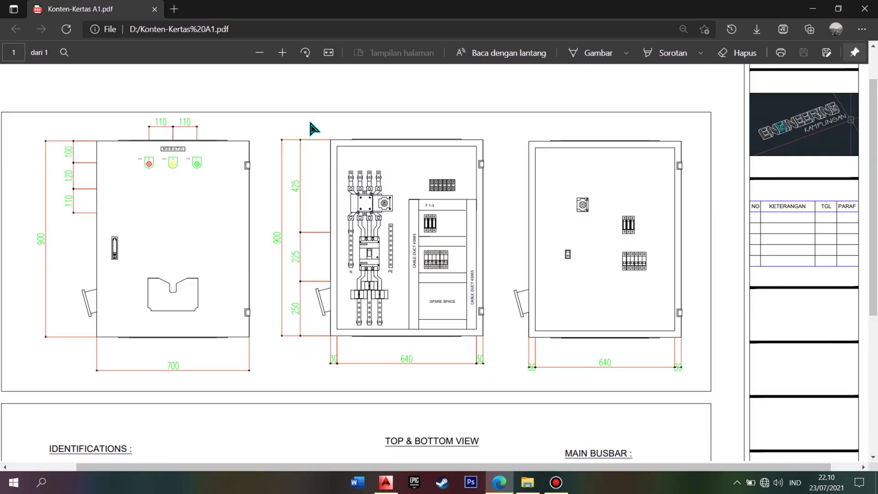
{"action": "scroll", "coordinate": [143, 120], "scroll_direction": "up", "scroll_amount": 1, "text": "ctrl"}
{"action": "scroll", "coordinate": [150, 117], "scroll_direction": "up", "scroll_amount": 2, "text": "ctrl"}
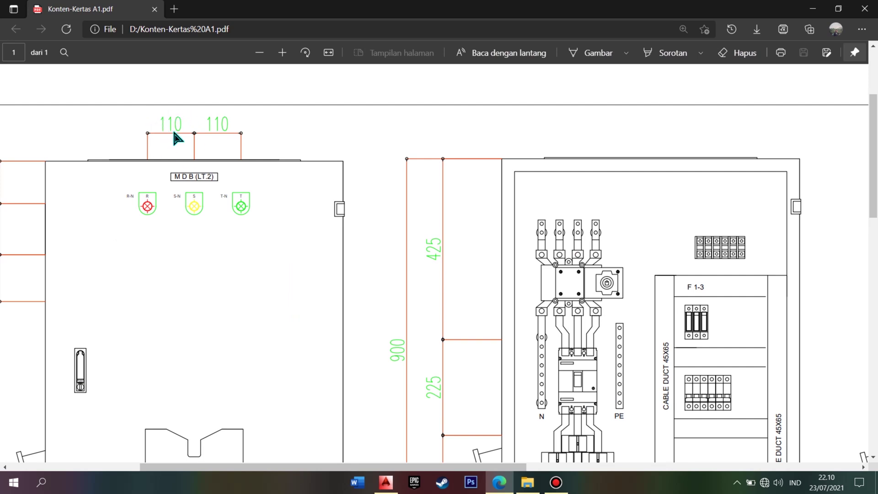
{"action": "scroll", "coordinate": [174, 133], "scroll_direction": "down", "scroll_amount": 2, "text": "ctrl"}
{"action": "scroll", "coordinate": [141, 128], "scroll_direction": "down", "scroll_amount": 2, "text": "ctrl"}
{"action": "scroll", "coordinate": [141, 128], "scroll_direction": "down", "scroll_amount": 1, "text": "ctrl"}
{"action": "scroll", "coordinate": [141, 129], "scroll_direction": "down", "scroll_amount": 1, "text": "ctrl"}
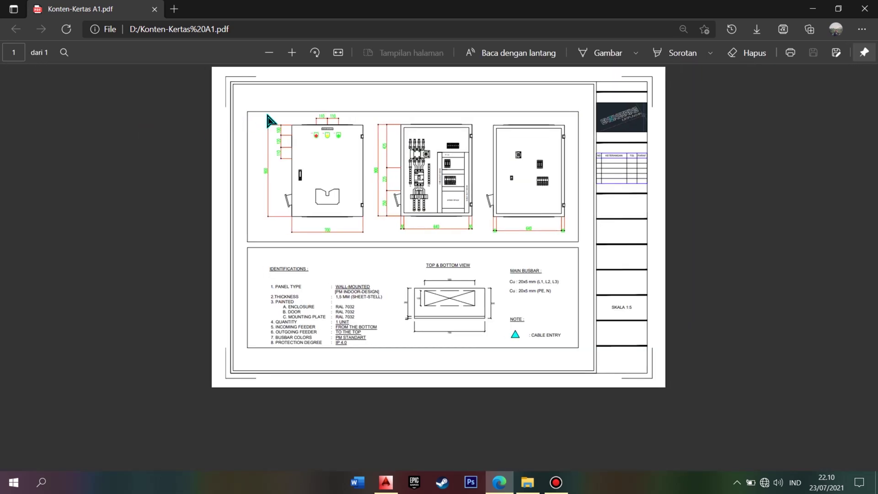
{"action": "scroll", "coordinate": [270, 120], "scroll_direction": "up", "scroll_amount": 1, "text": "ctrl"}
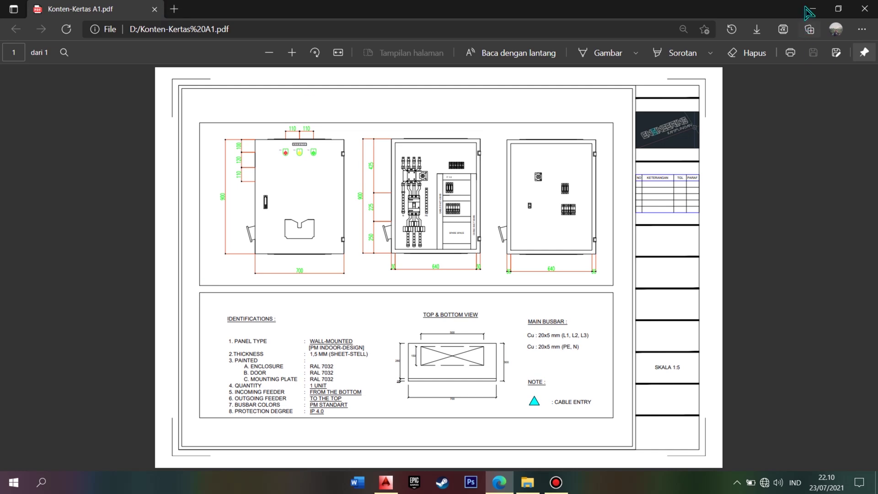
{"action": "left_click", "coordinate": [807, 8]}
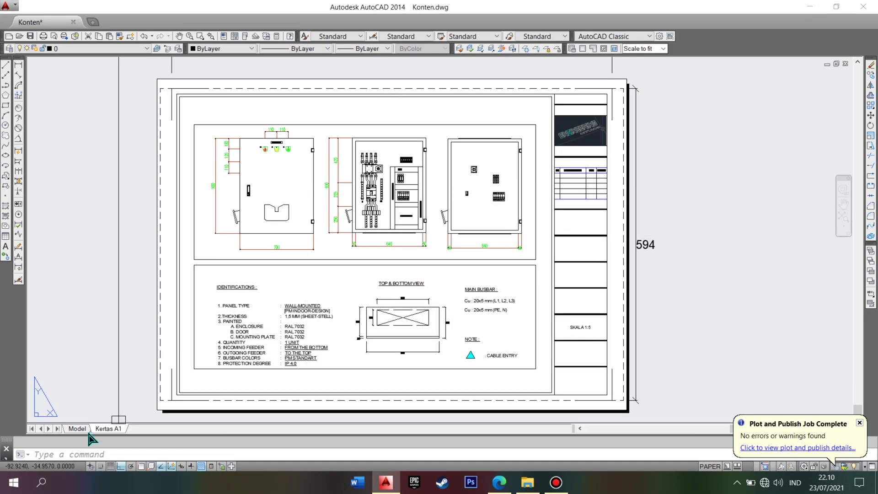
Step: Look over the paper frames in model space, then return to the Kertas A1 layout
{"action": "left_click", "coordinate": [77, 429]}
{"action": "scroll", "coordinate": [588, 294], "scroll_direction": "down", "scroll_amount": 5}
{"action": "middle_click_drag", "start_coordinate": [588, 294], "coordinate": [192, 288]}
{"action": "scroll", "coordinate": [251, 289], "scroll_direction": "up", "scroll_amount": 5}
{"action": "scroll", "coordinate": [269, 294], "scroll_direction": "up", "scroll_amount": 4}
{"action": "scroll", "coordinate": [372, 245], "scroll_direction": "up", "scroll_amount": 1}
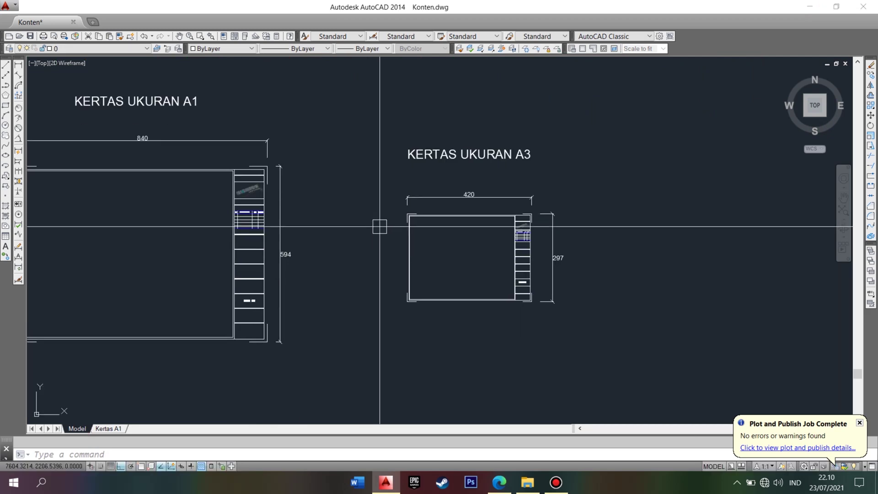
{"action": "left_click", "coordinate": [115, 429]}
Step: Make a copy of the Kertas A1 layout, placed before Kertas A1
{"action": "right_click", "coordinate": [110, 429]}
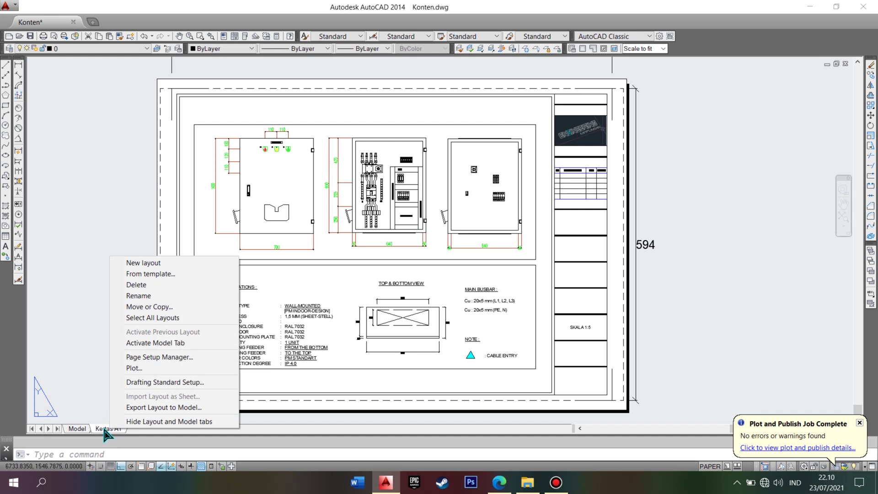
{"action": "left_click", "coordinate": [125, 307]}
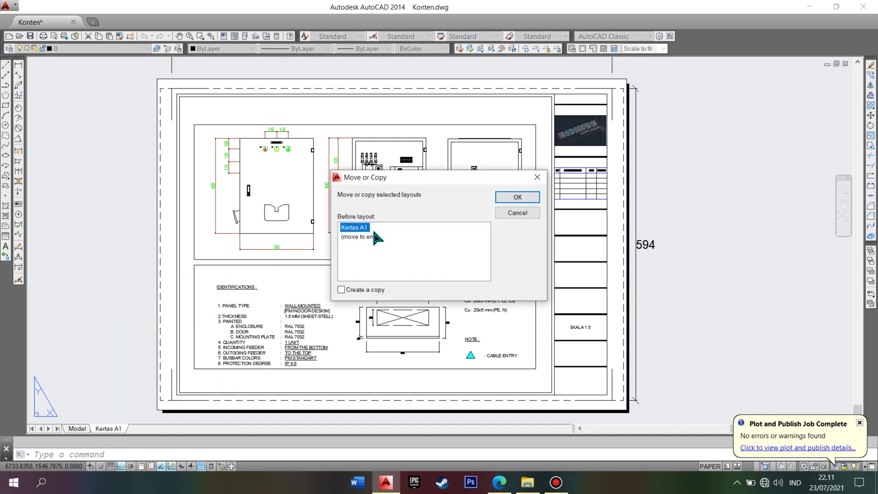
{"action": "left_click", "coordinate": [363, 236]}
{"action": "left_click", "coordinate": [356, 229]}
{"action": "left_click", "coordinate": [340, 289]}
{"action": "left_click", "coordinate": [511, 198]}
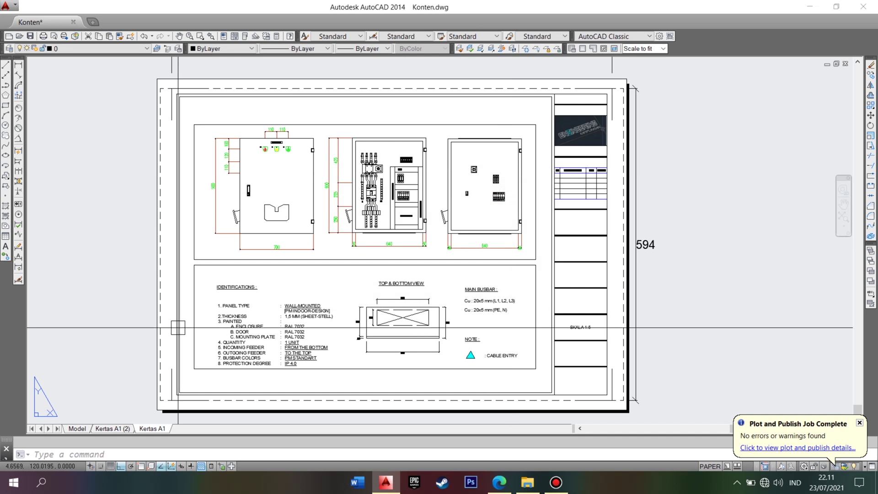
Step: Rename the copied layout to Kertas A3
{"action": "double_click", "coordinate": [122, 429]}
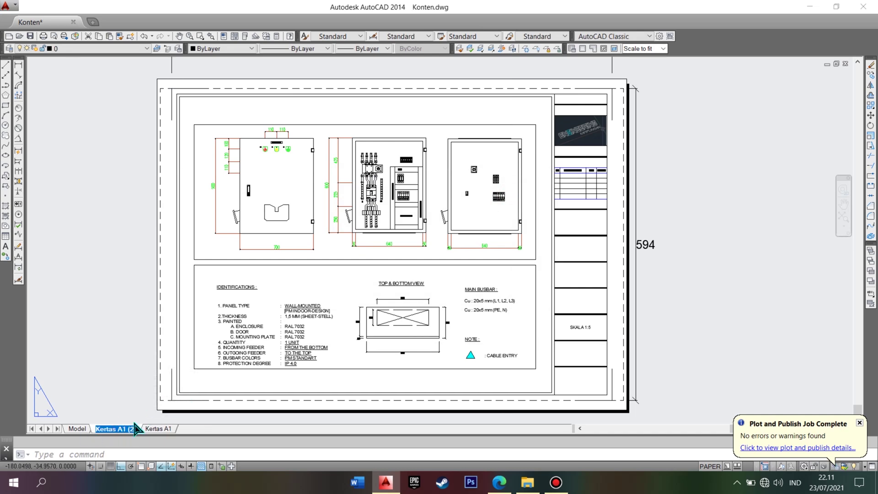
{"action": "type", "text": "3"}
{"action": "key", "text": "Return"}
Step: Leave the name edit and look over the layout sheet and the model-space A3 frame
{"action": "left_click", "coordinate": [115, 412]}
{"action": "left_click", "coordinate": [144, 389]}
{"action": "left_click", "coordinate": [144, 428]}
{"action": "middle_click_drag", "start_coordinate": [110, 368], "coordinate": [203, 356]}
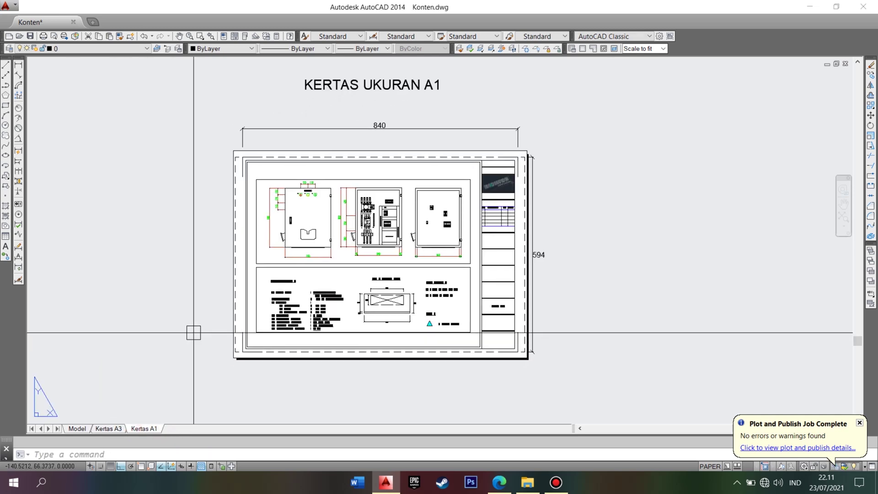
{"action": "scroll", "coordinate": [256, 320], "scroll_direction": "up", "scroll_amount": 2}
{"action": "scroll", "coordinate": [149, 277], "scroll_direction": "down", "scroll_amount": 2}
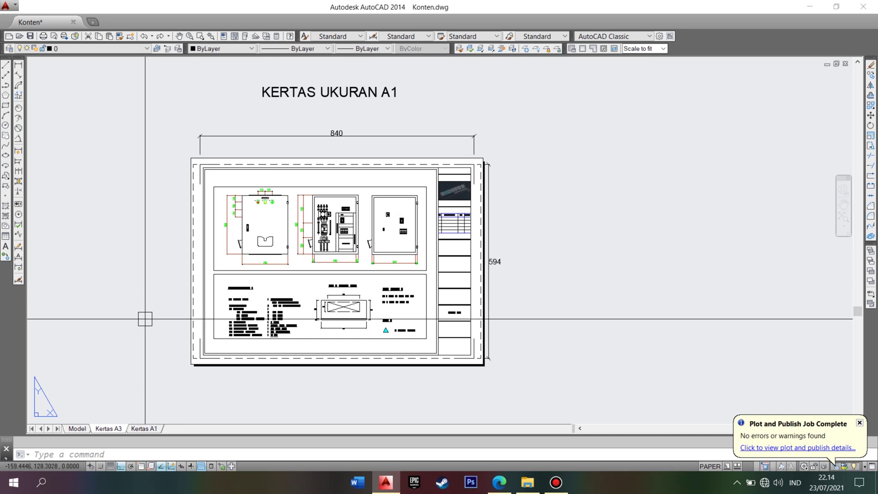
{"action": "left_click", "coordinate": [85, 431]}
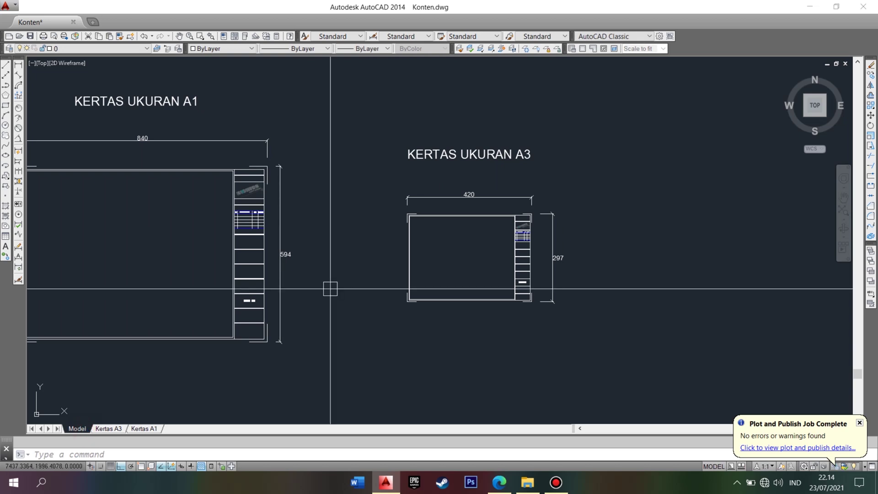
{"action": "mouse_move", "coordinate": [388, 190]}
{"action": "middle_mouse_down"}
{"action": "mouse_move", "coordinate": [294, 210]}
{"action": "mouse_move", "coordinate": [317, 205]}
{"action": "middle_mouse_up"}
{"action": "scroll", "coordinate": [313, 208], "scroll_direction": "up", "scroll_amount": 2}
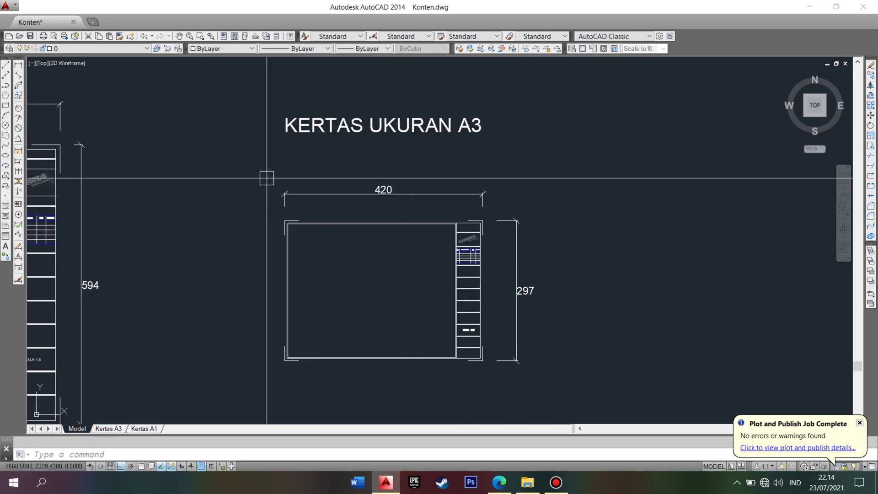
Step: Delete both copied viewports from the Kertas A3 layout
{"action": "left_click", "coordinate": [118, 431]}
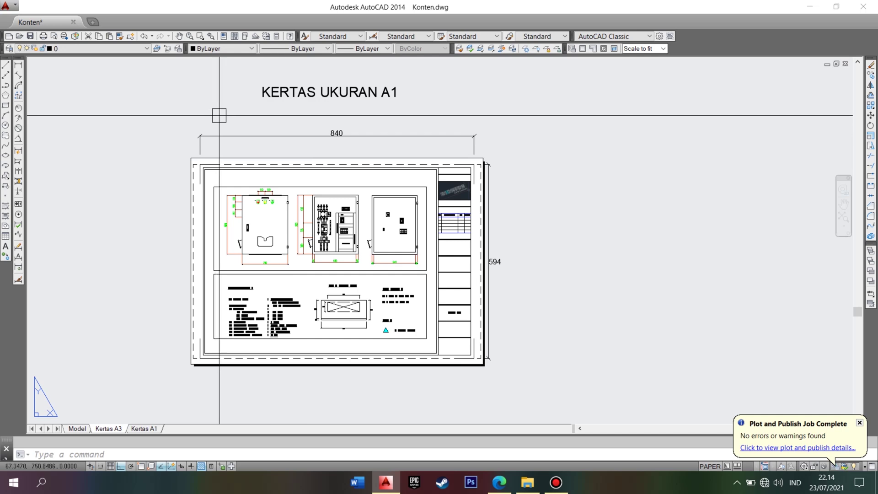
{"action": "left_click", "coordinate": [214, 270]}
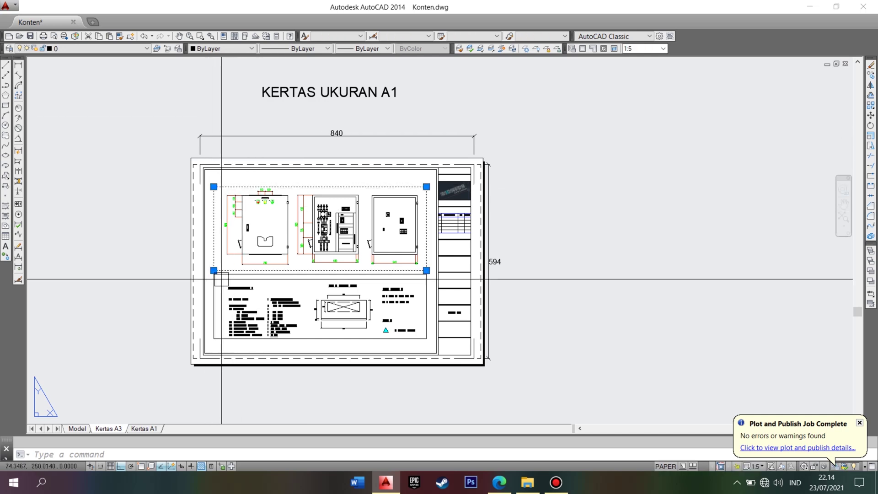
{"action": "scroll", "coordinate": [215, 276], "scroll_direction": "up", "scroll_amount": 2}
{"action": "scroll", "coordinate": [208, 288], "scroll_direction": "down", "scroll_amount": 2}
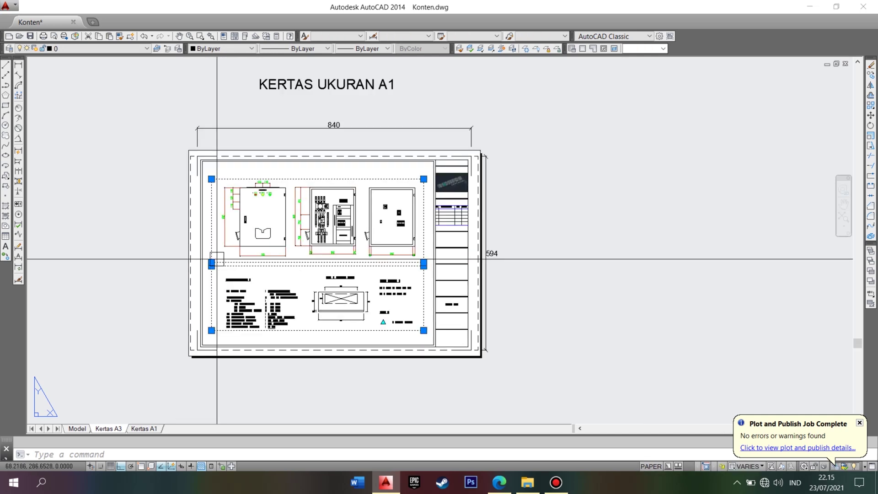
{"action": "key", "text": "Delete"}
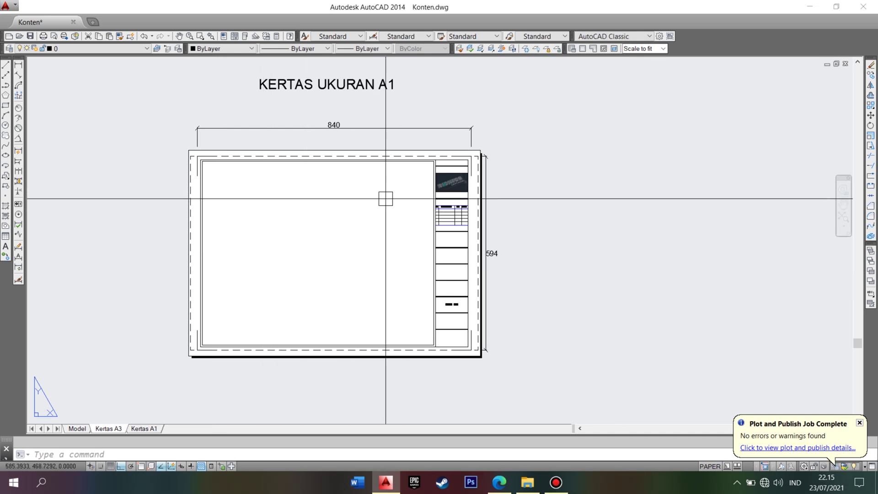
{"action": "scroll", "coordinate": [390, 198], "scroll_direction": "up", "scroll_amount": 1}
{"action": "scroll", "coordinate": [391, 198], "scroll_direction": "down", "scroll_amount": 1}
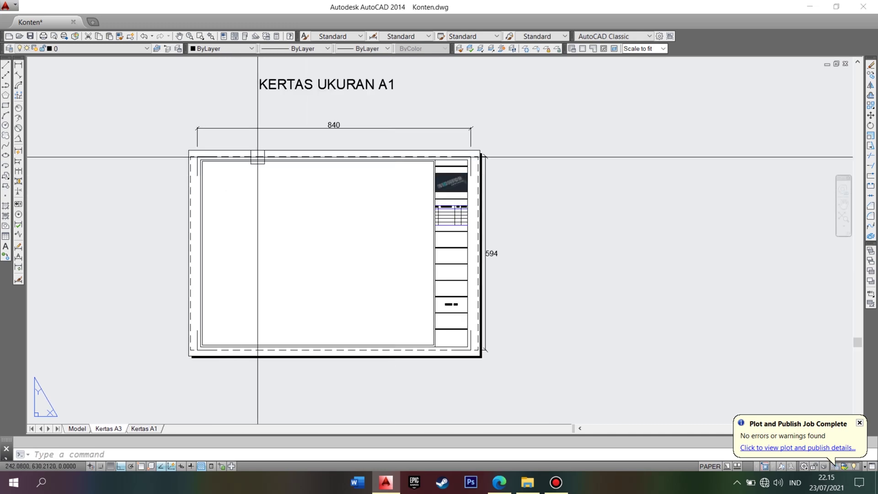
{"action": "scroll", "coordinate": [185, 142], "scroll_direction": "down", "scroll_amount": 1}
{"action": "scroll", "coordinate": [160, 109], "scroll_direction": "up", "scroll_amount": 1}
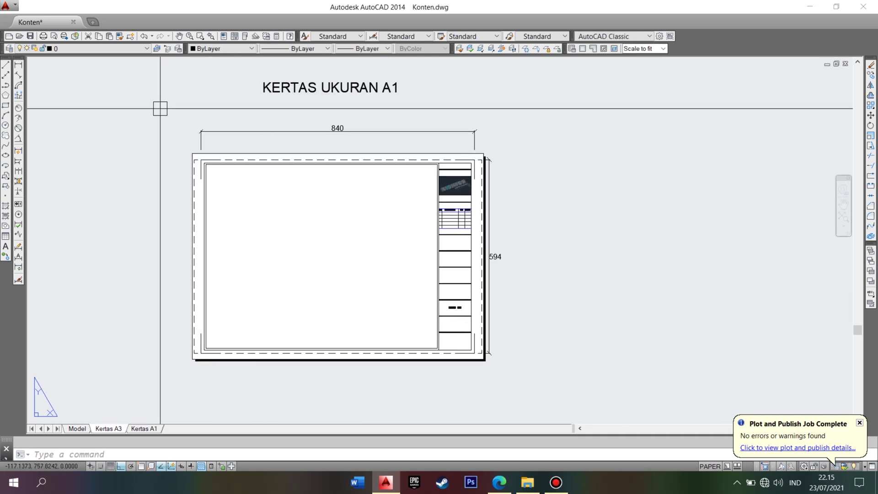
Step: Scale the whole sheet frame and title block by 420/840 from its top-left corner
{"action": "left_click", "coordinate": [162, 72]}
{"action": "left_click", "coordinate": [563, 387]}
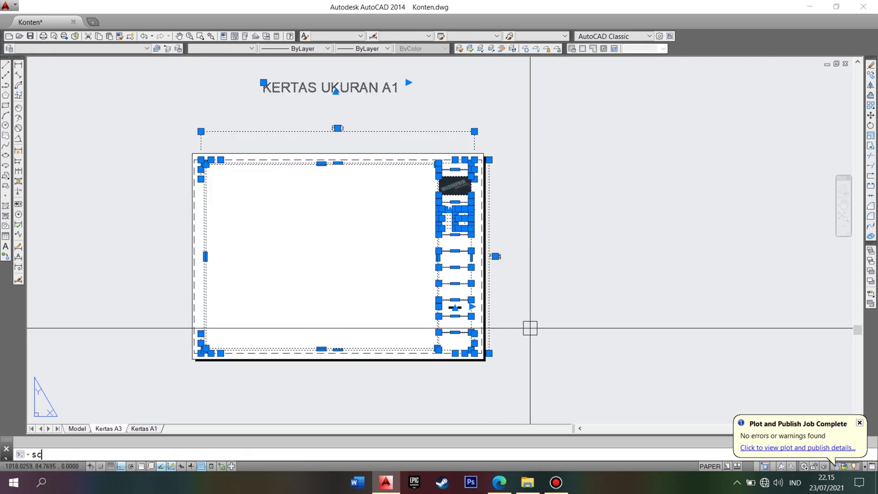
{"action": "key", "text": "Return"}
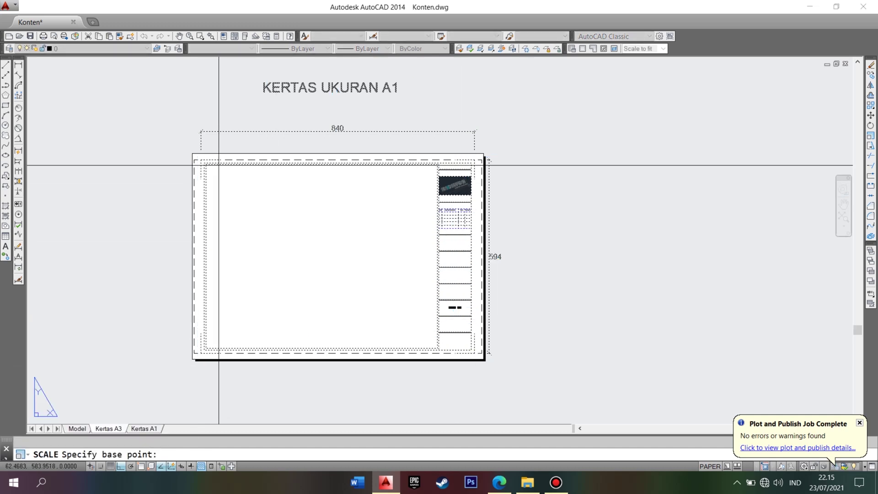
{"action": "scroll", "coordinate": [200, 165], "scroll_direction": "up", "scroll_amount": 4}
{"action": "key", "text": "F3"}
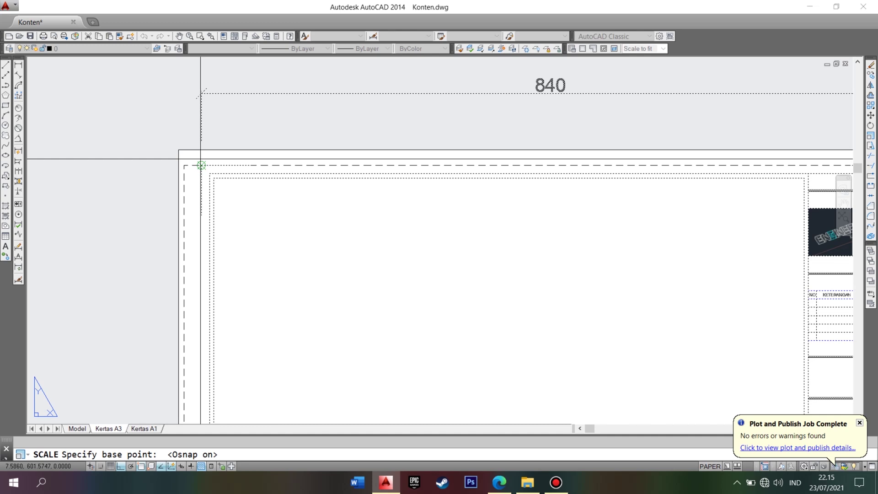
{"action": "scroll", "coordinate": [200, 165], "scroll_direction": "down", "scroll_amount": 4}
{"action": "scroll", "coordinate": [351, 320], "scroll_direction": "up", "scroll_amount": 4}
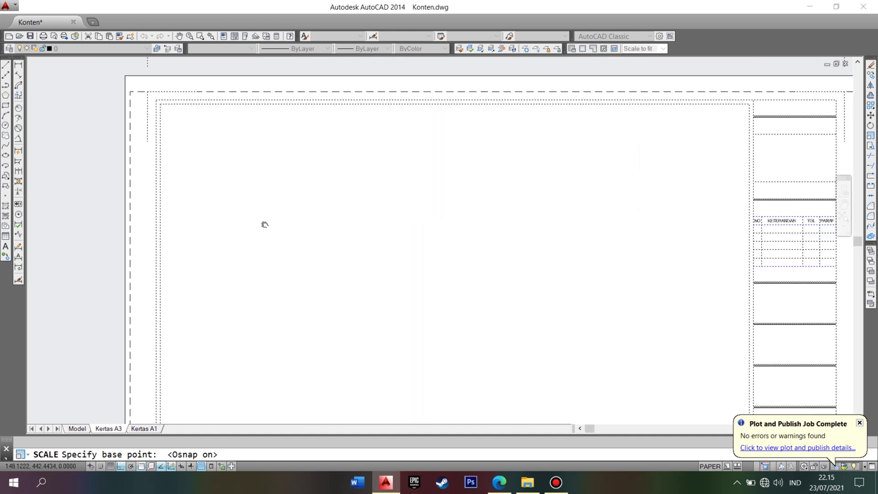
{"action": "scroll", "coordinate": [262, 223], "scroll_direction": "down", "scroll_amount": 1}
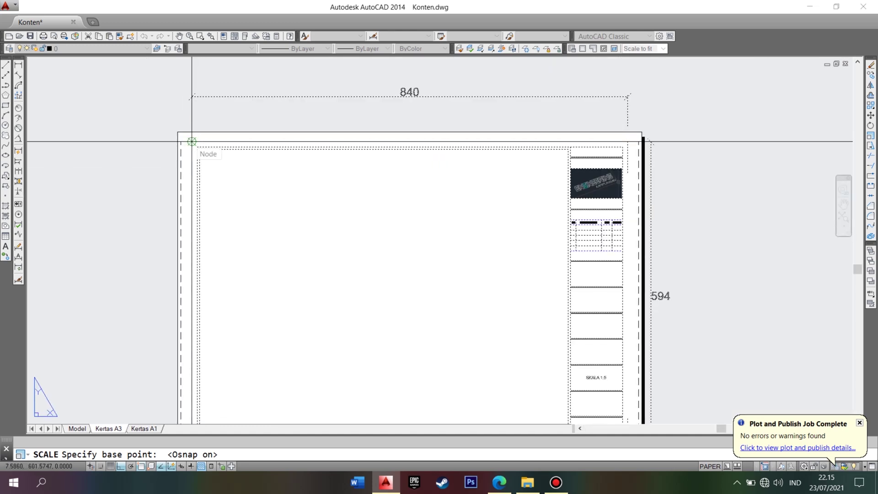
{"action": "scroll", "coordinate": [197, 145], "scroll_direction": "down", "scroll_amount": 2}
{"action": "type", "text": "420/840"}
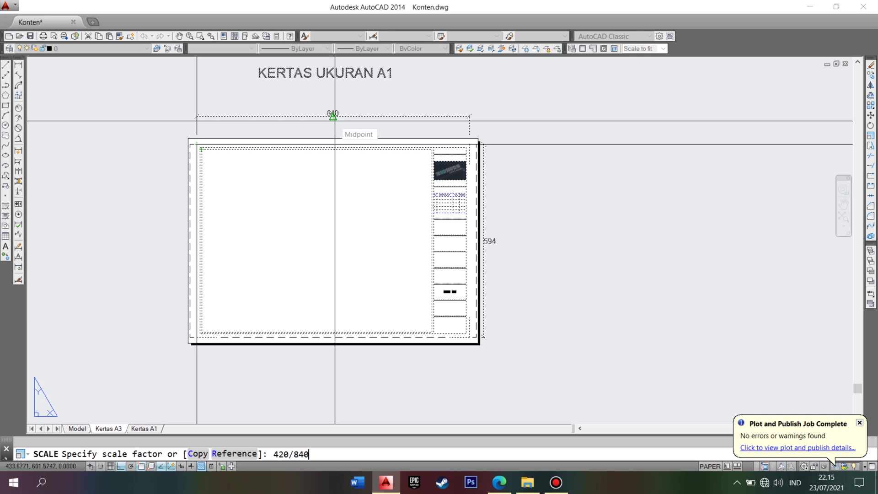
{"action": "key", "text": "Return"}
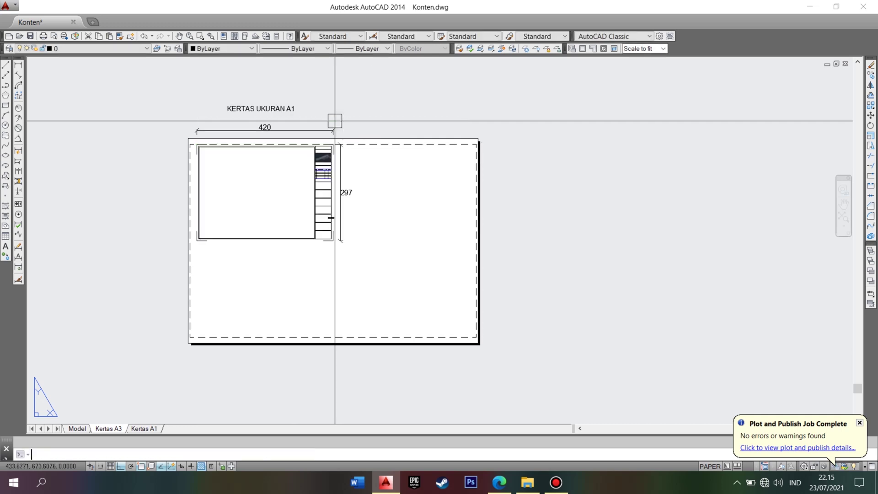
Step: Zoom and pan to check the scaled frame now measures 420 by 297
{"action": "scroll", "coordinate": [198, 130], "scroll_direction": "up", "scroll_amount": 4}
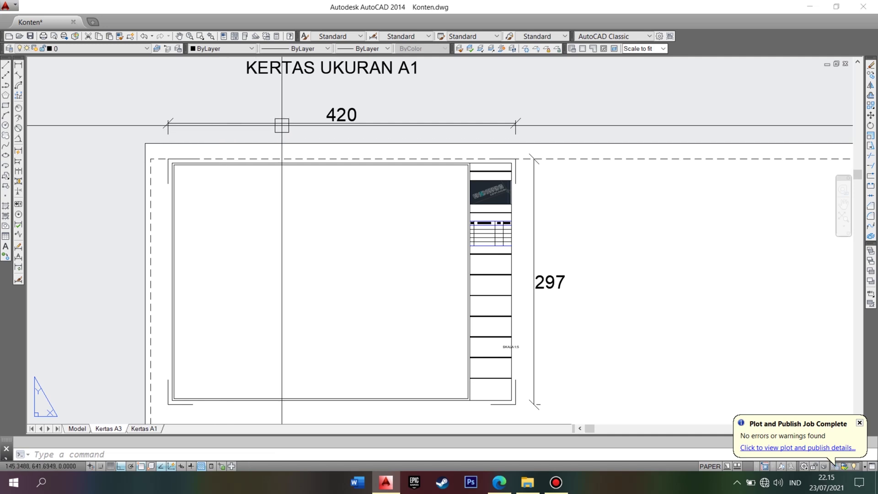
{"action": "scroll", "coordinate": [284, 149], "scroll_direction": "down", "scroll_amount": 2}
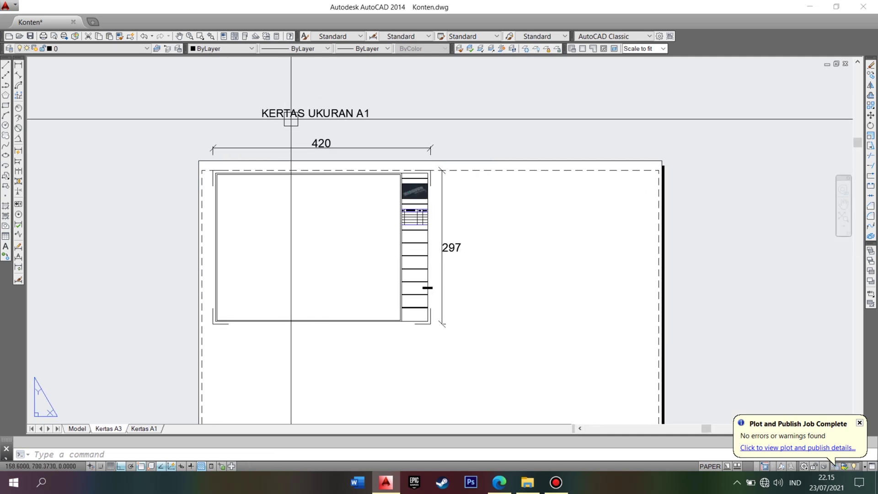
{"action": "scroll", "coordinate": [274, 146], "scroll_direction": "up", "scroll_amount": 2}
{"action": "scroll", "coordinate": [309, 135], "scroll_direction": "down", "scroll_amount": 2}
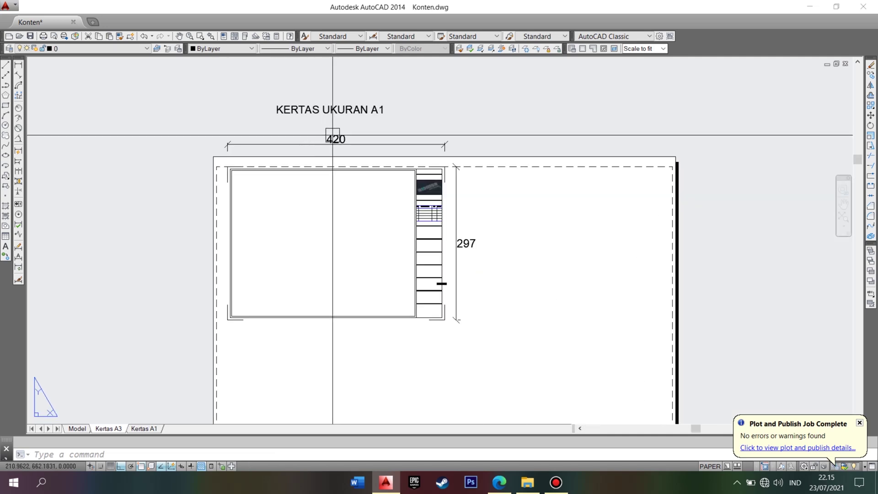
{"action": "scroll", "coordinate": [299, 123], "scroll_direction": "down", "scroll_amount": 1}
{"action": "scroll", "coordinate": [276, 157], "scroll_direction": "up", "scroll_amount": 1}
{"action": "scroll", "coordinate": [276, 157], "scroll_direction": "down", "scroll_amount": 2}
{"action": "scroll", "coordinate": [287, 137], "scroll_direction": "up", "scroll_amount": 2}
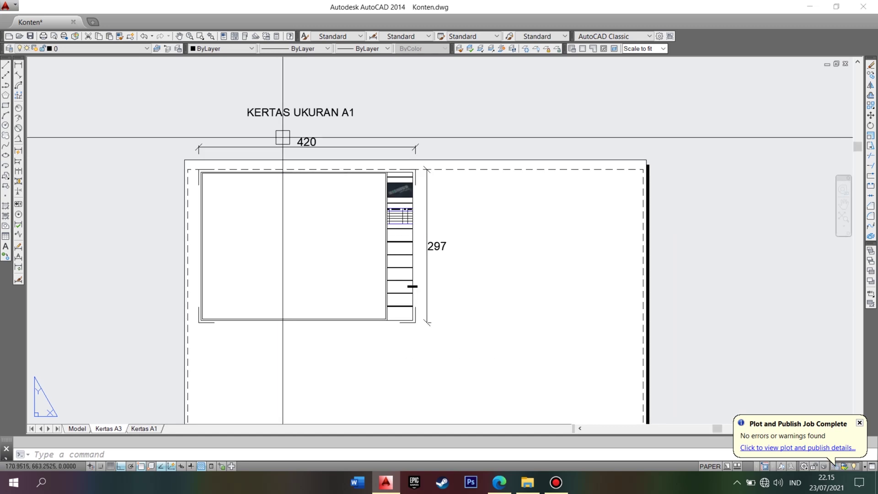
{"action": "scroll", "coordinate": [293, 146], "scroll_direction": "up", "scroll_amount": 2}
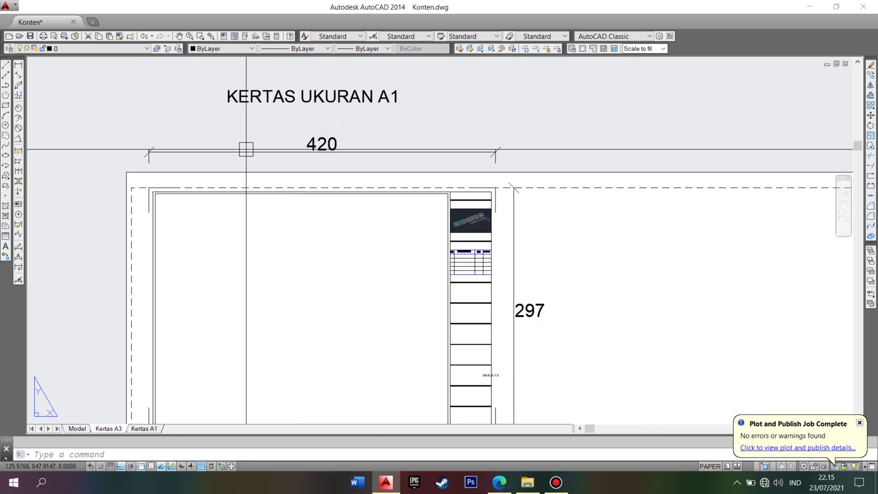
{"action": "scroll", "coordinate": [246, 147], "scroll_direction": "down", "scroll_amount": 3}
{"action": "scroll", "coordinate": [288, 182], "scroll_direction": "up", "scroll_amount": 1}
{"action": "middle_click_drag", "start_coordinate": [288, 182], "coordinate": [328, 197]}
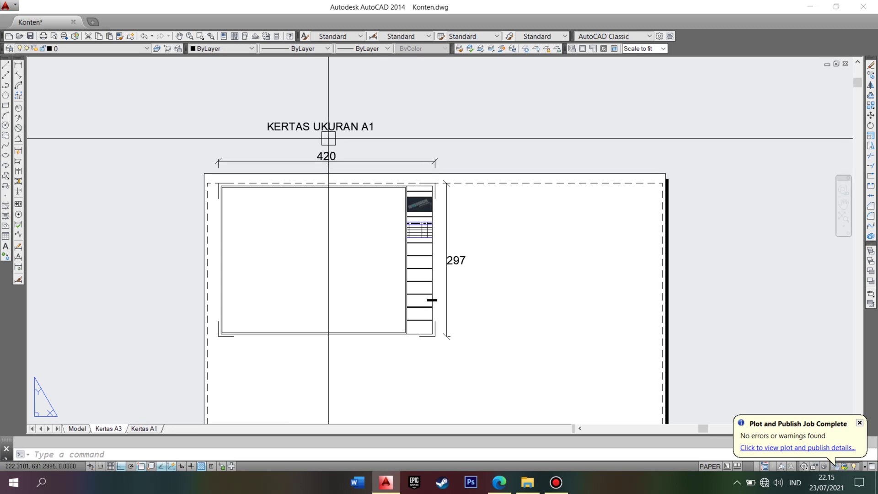
Step: Change the heading to read KERTAS UKURAN A3
{"action": "double_click", "coordinate": [371, 126]}
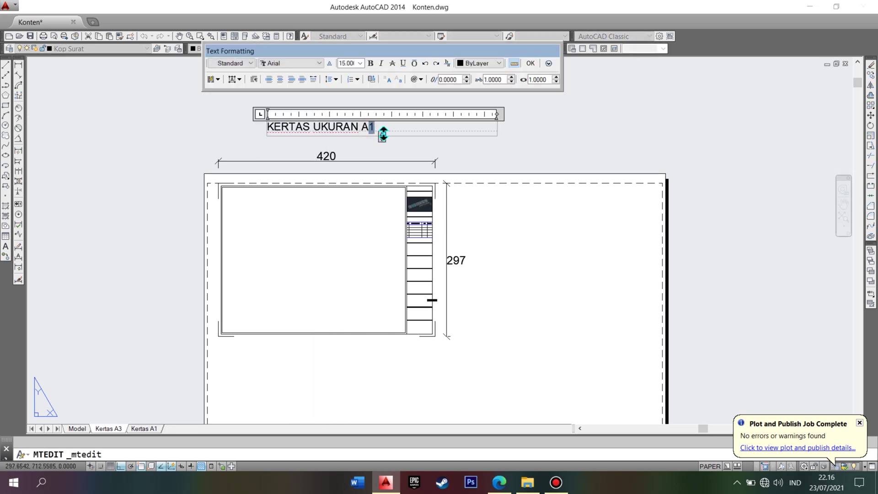
{"action": "type", "text": "3"}
{"action": "left_click", "coordinate": [480, 176]}
{"action": "scroll", "coordinate": [480, 196], "scroll_direction": "down", "scroll_amount": 3}
{"action": "scroll", "coordinate": [421, 211], "scroll_direction": "up", "scroll_amount": 5}
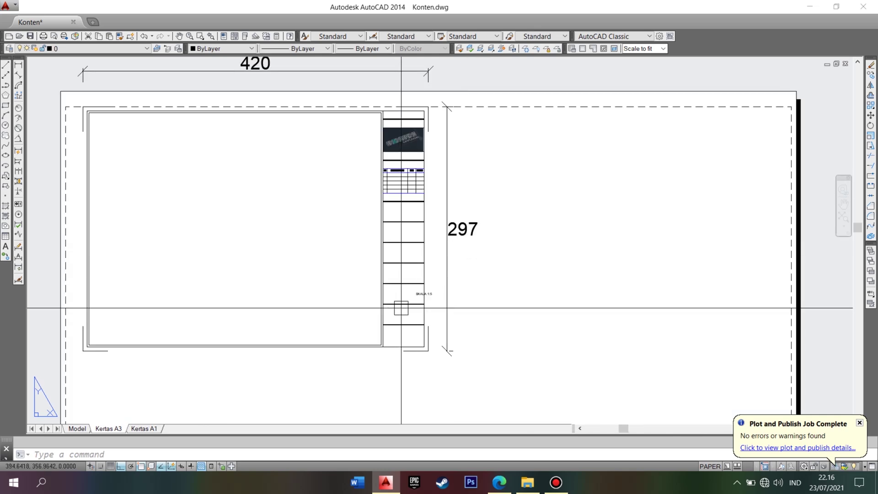
Step: Select the SKALA 1:5 note and start moving it, then cancel the move
{"action": "left_click", "coordinate": [423, 294]}
{"action": "scroll", "coordinate": [423, 295], "scroll_direction": "up", "scroll_amount": 3}
{"action": "scroll", "coordinate": [457, 298], "scroll_direction": "up", "scroll_amount": 3}
{"action": "left_click", "coordinate": [604, 297]}
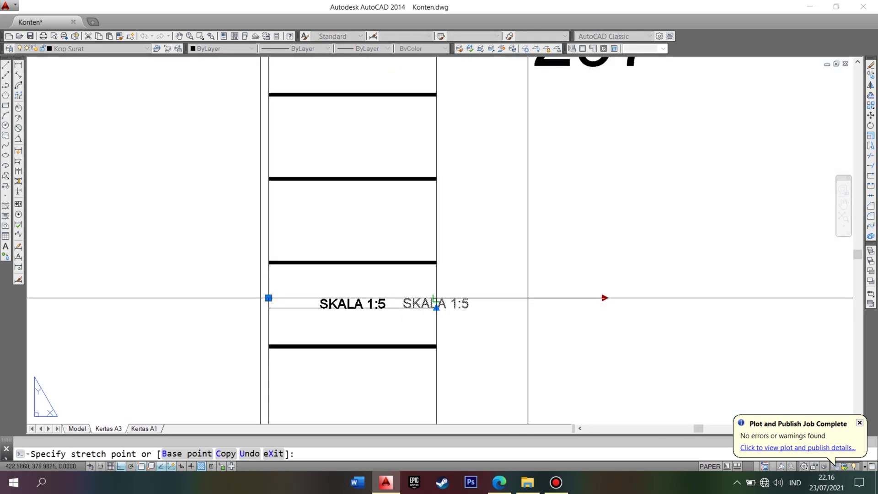
{"action": "key", "text": "Escape"}
{"action": "key", "text": "Escape"}
{"action": "scroll", "coordinate": [333, 280], "scroll_direction": "down", "scroll_amount": 3}
{"action": "scroll", "coordinate": [349, 288], "scroll_direction": "up", "scroll_amount": 1}
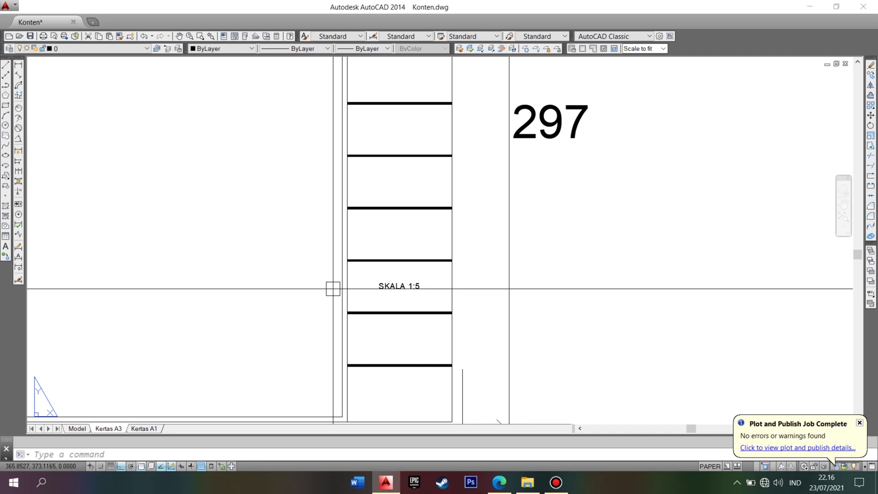
{"action": "scroll", "coordinate": [333, 289], "scroll_direction": "down", "scroll_amount": 5}
{"action": "scroll", "coordinate": [418, 294], "scroll_direction": "up", "scroll_amount": 3}
{"action": "scroll", "coordinate": [422, 284], "scroll_direction": "up", "scroll_amount": 4}
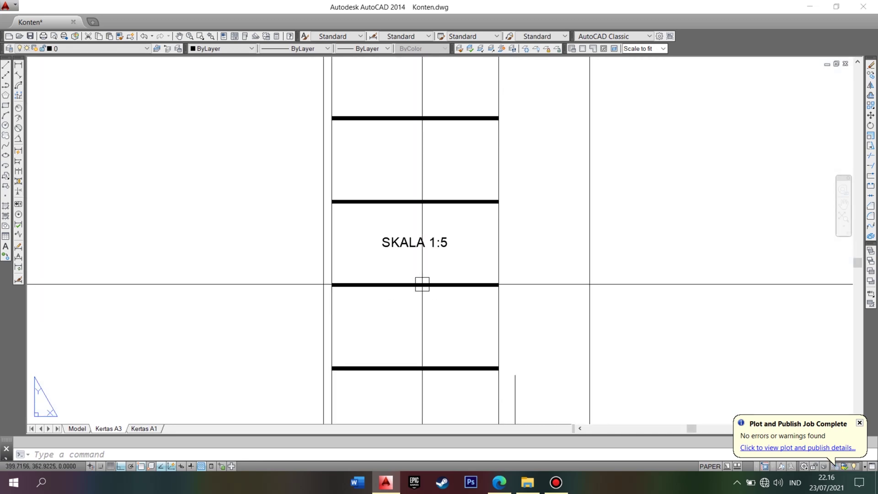
Step: Edit the scale note to read SKALA 1:25
{"action": "double_click", "coordinate": [443, 242]}
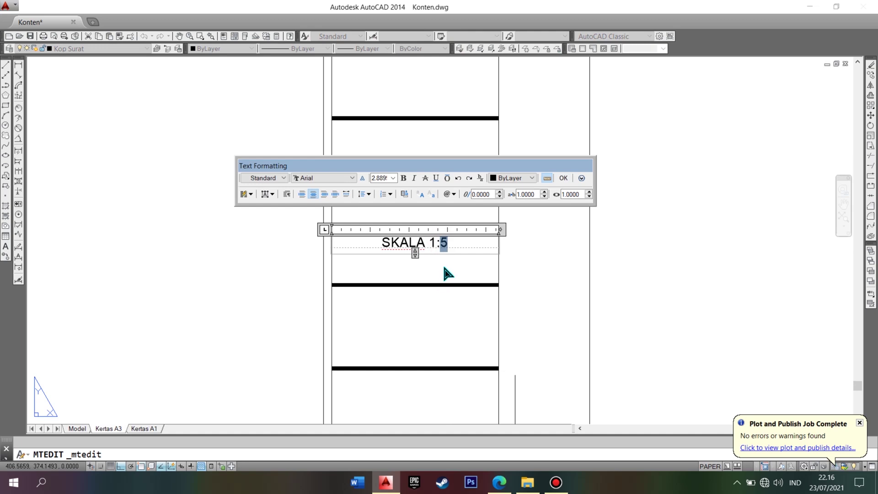
{"action": "left_click", "coordinate": [276, 283]}
{"action": "scroll", "coordinate": [270, 270], "scroll_direction": "down", "scroll_amount": 5}
{"action": "scroll", "coordinate": [401, 271], "scroll_direction": "down", "scroll_amount": 2}
{"action": "mouse_move", "coordinate": [402, 270]}
{"action": "middle_mouse_down"}
{"action": "mouse_move", "coordinate": [387, 281]}
{"action": "mouse_move", "coordinate": [375, 261]}
{"action": "mouse_move", "coordinate": [334, 238]}
{"action": "middle_mouse_up"}
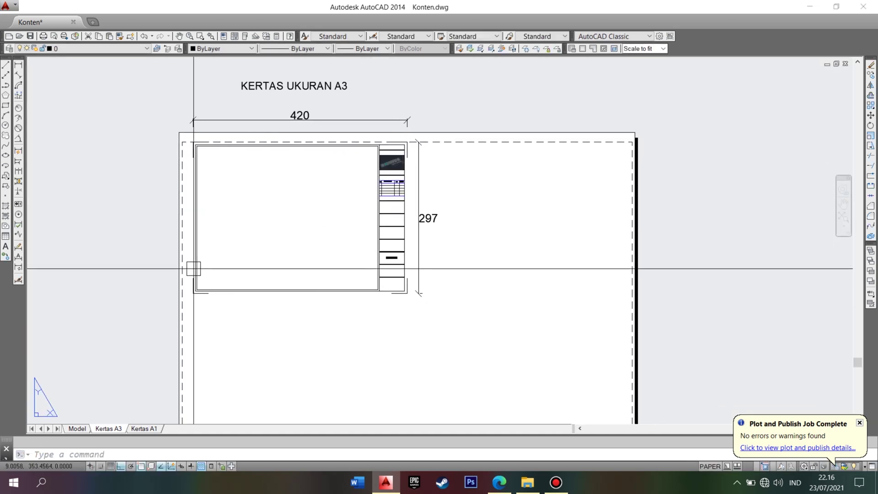
Step: Set the Kertas A3 page setup to DWG To PDF on ISO A3 420 x 297 paper
{"action": "right_click", "coordinate": [104, 429]}
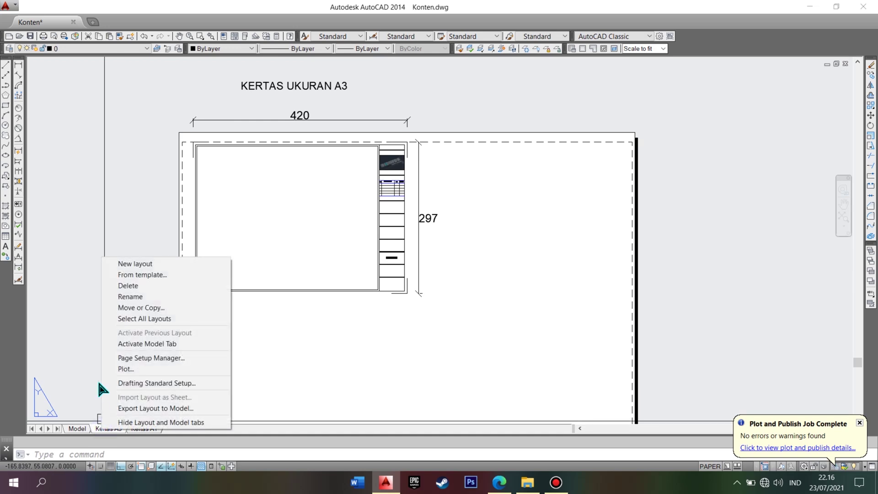
{"action": "left_click", "coordinate": [122, 358]}
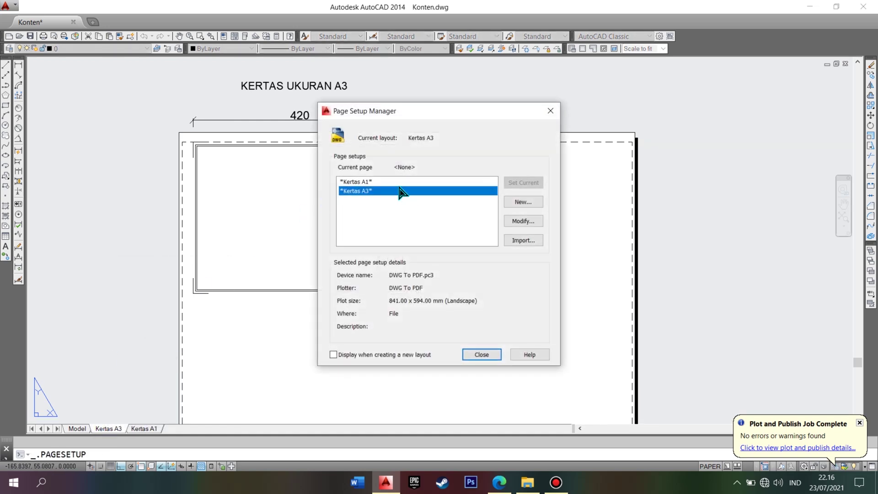
{"action": "left_click", "coordinate": [366, 183]}
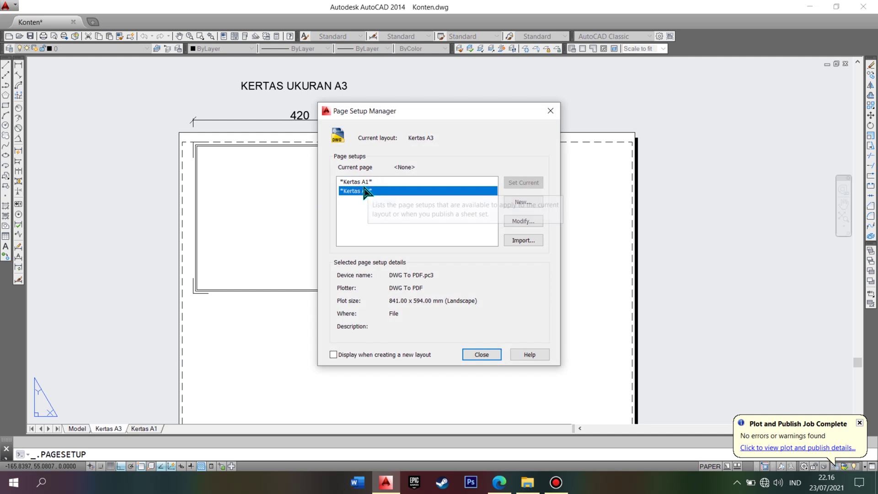
{"action": "left_click", "coordinate": [525, 221]}
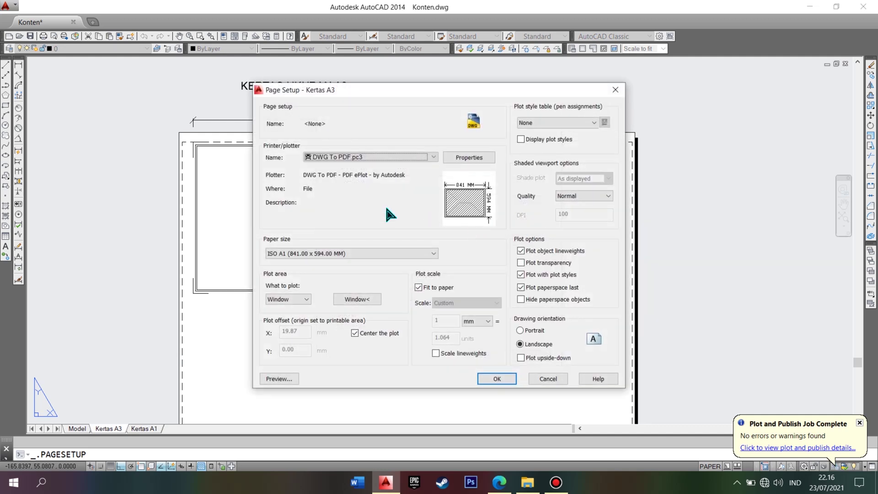
{"action": "left_click", "coordinate": [358, 157]}
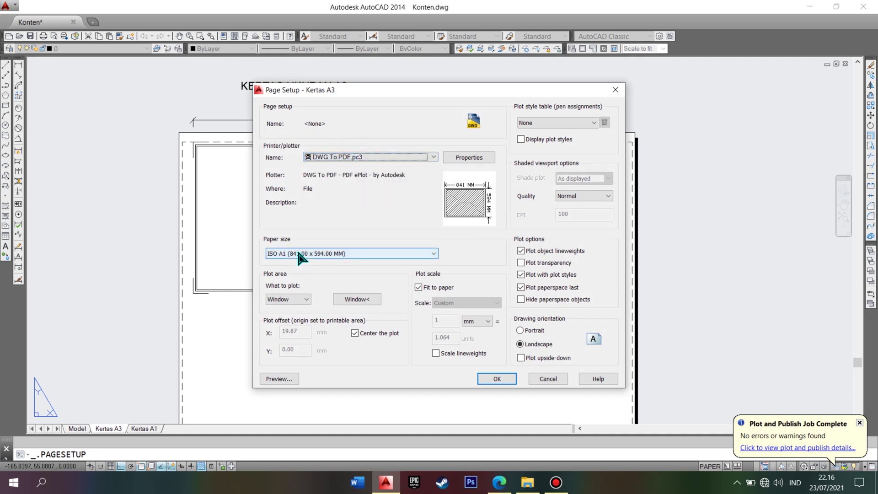
{"action": "left_click", "coordinate": [298, 255]}
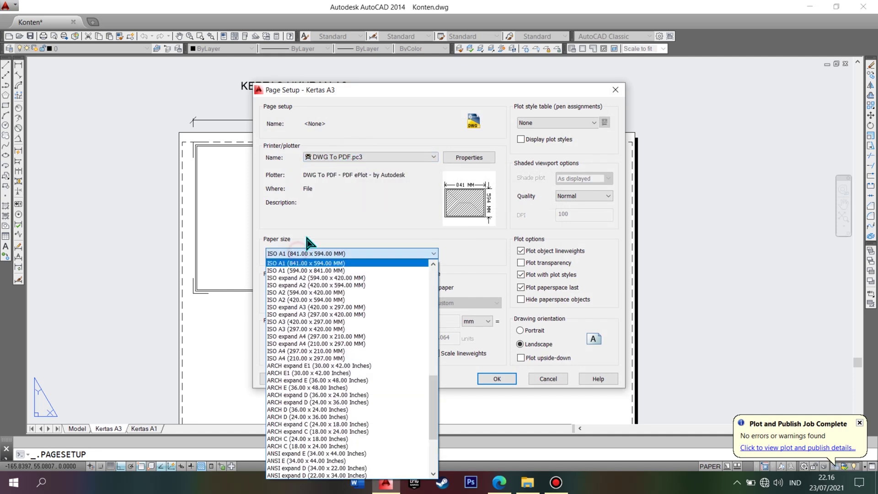
{"action": "left_click", "coordinate": [299, 323]}
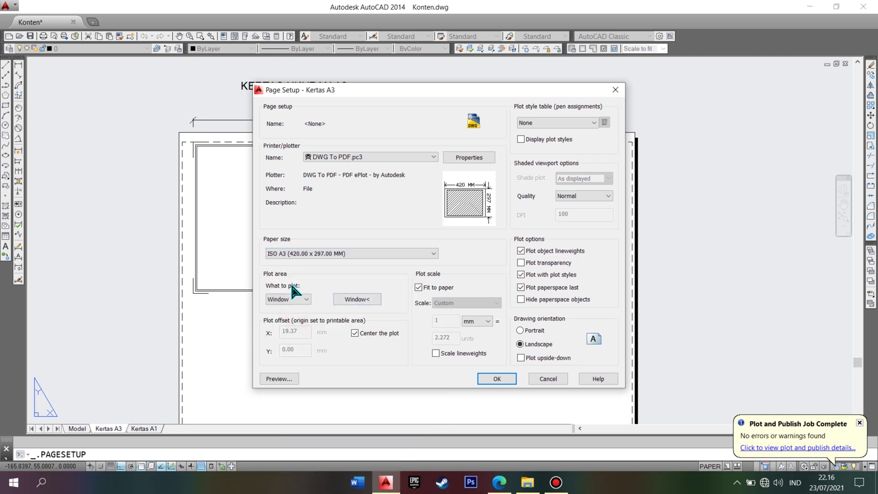
Step: Set the plot area to a window around the title block, preview it, and save the setup
{"action": "left_click", "coordinate": [345, 299]}
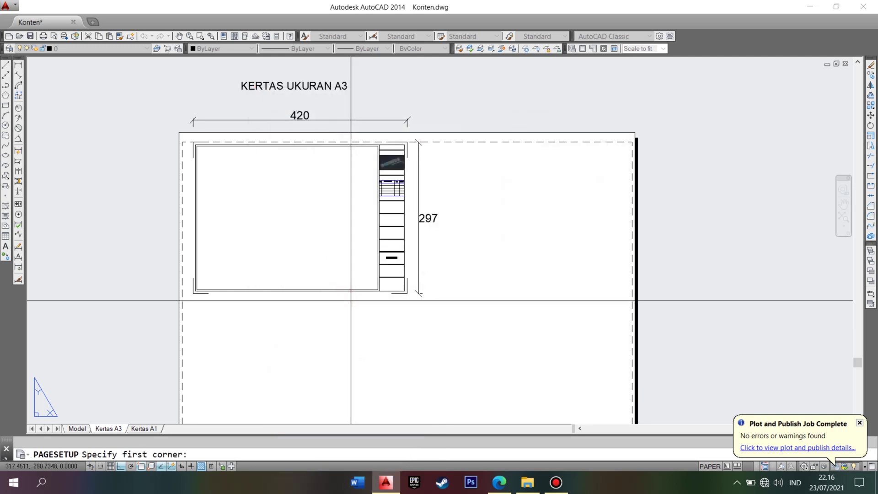
{"action": "scroll", "coordinate": [197, 144], "scroll_direction": "up", "scroll_amount": 2}
{"action": "scroll", "coordinate": [200, 147], "scroll_direction": "up", "scroll_amount": 2}
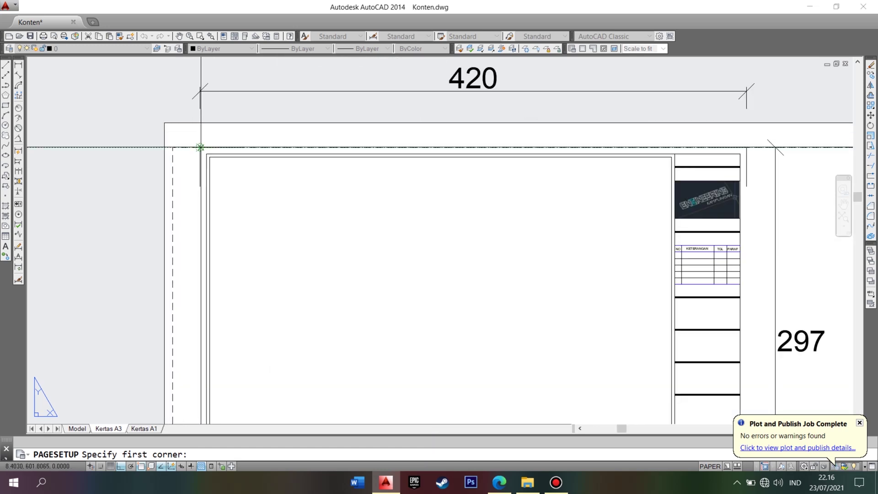
{"action": "scroll", "coordinate": [200, 147], "scroll_direction": "down", "scroll_amount": 5}
{"action": "scroll", "coordinate": [492, 338], "scroll_direction": "up", "scroll_amount": 5}
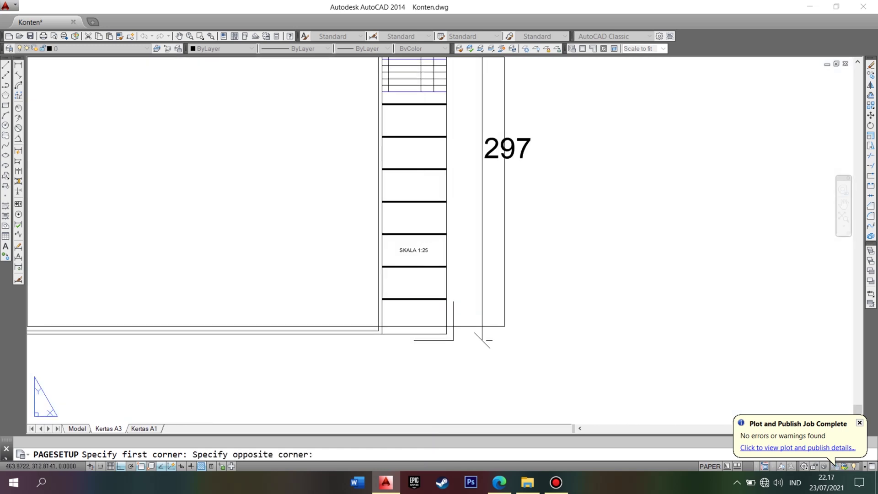
{"action": "left_click", "coordinate": [483, 341]}
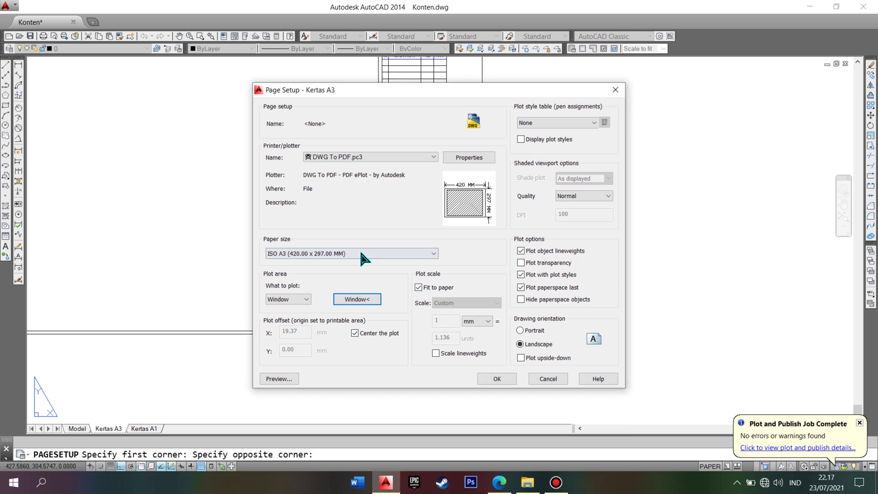
{"action": "left_click", "coordinate": [279, 379]}
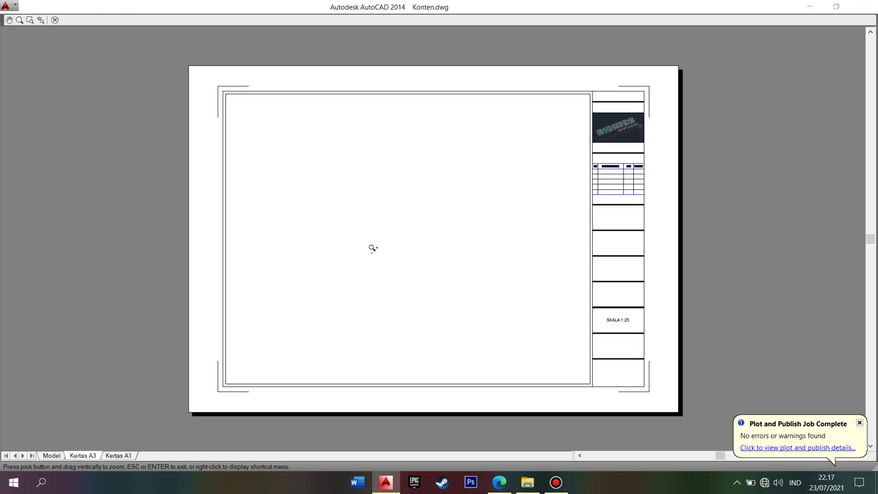
{"action": "left_click", "coordinate": [55, 20]}
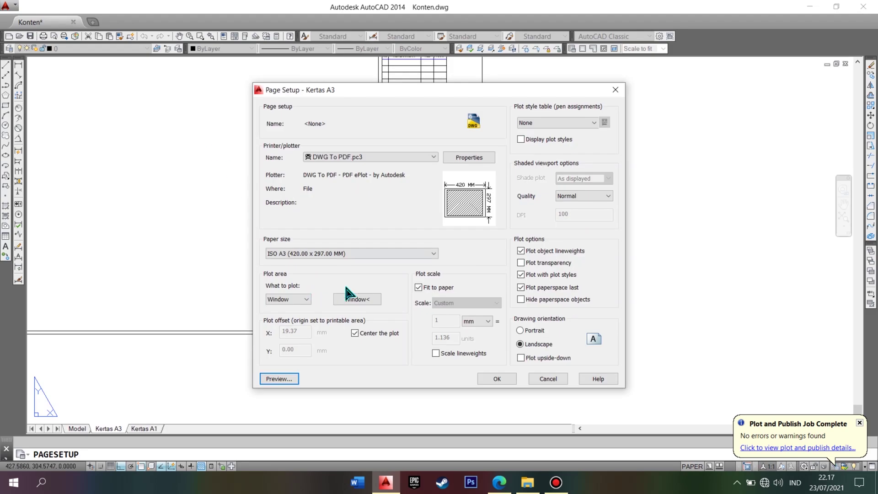
{"action": "left_click", "coordinate": [499, 379]}
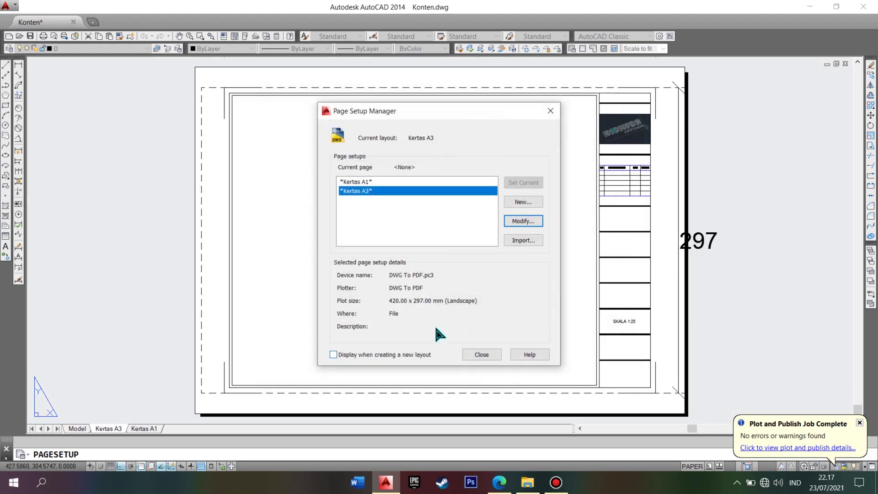
{"action": "left_click", "coordinate": [473, 354]}
{"action": "scroll", "coordinate": [470, 245], "scroll_direction": "down", "scroll_amount": 4}
{"action": "scroll", "coordinate": [475, 225], "scroll_direction": "up", "scroll_amount": 4}
{"action": "scroll", "coordinate": [375, 160], "scroll_direction": "down", "scroll_amount": 4}
{"action": "scroll", "coordinate": [360, 149], "scroll_direction": "up", "scroll_amount": 2}
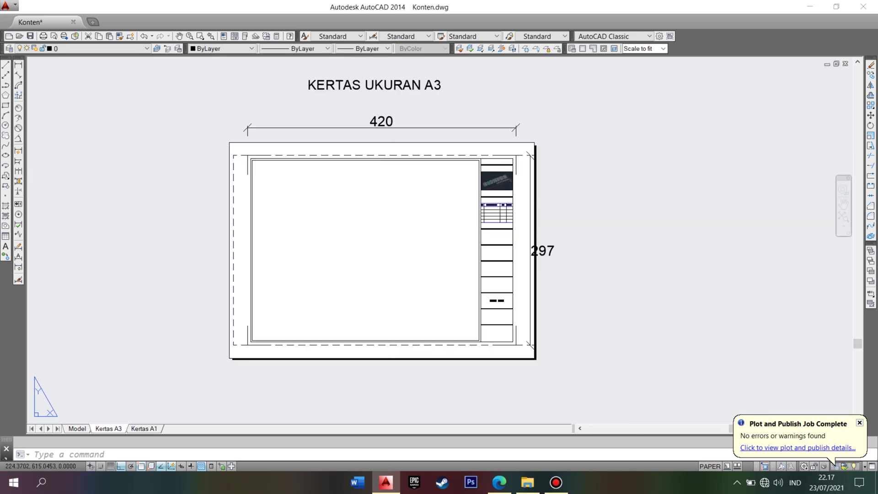
Step: Draw a rectangular viewport across the upper part of the A3 sheet
{"action": "scroll", "coordinate": [434, 108], "scroll_direction": "down", "scroll_amount": 2}
{"action": "scroll", "coordinate": [419, 103], "scroll_direction": "up", "scroll_amount": 2}
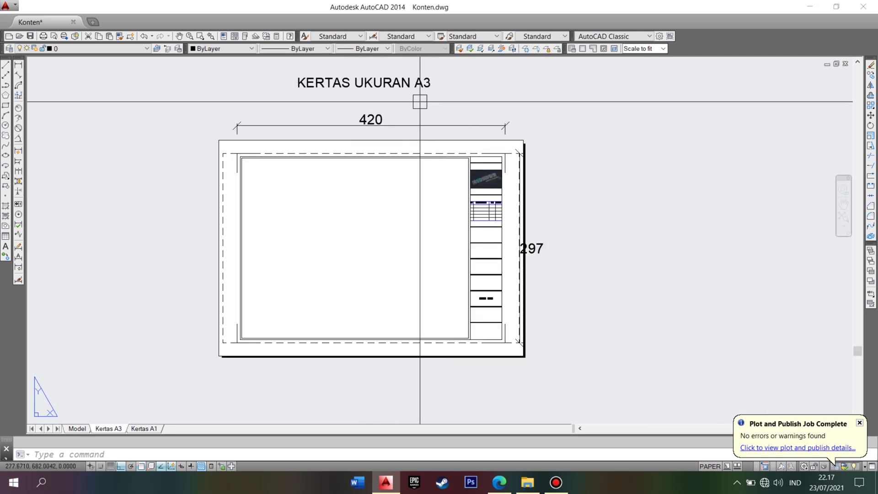
{"action": "scroll", "coordinate": [347, 222], "scroll_direction": "down", "scroll_amount": 1}
{"action": "scroll", "coordinate": [336, 224], "scroll_direction": "up", "scroll_amount": 1}
{"action": "scroll", "coordinate": [333, 226], "scroll_direction": "up", "scroll_amount": 2}
{"action": "scroll", "coordinate": [334, 225], "scroll_direction": "down", "scroll_amount": 2}
{"action": "scroll", "coordinate": [333, 225], "scroll_direction": "up", "scroll_amount": 2}
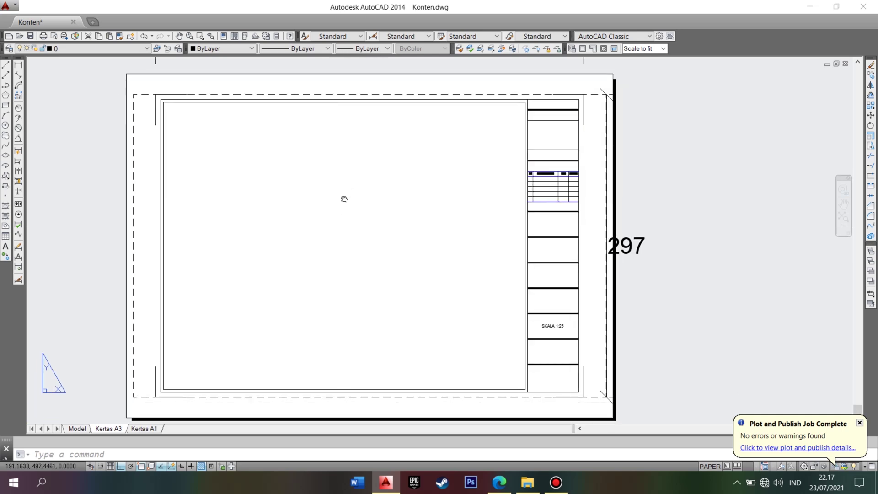
{"action": "left_click", "coordinate": [581, 49]}
{"action": "left_click", "coordinate": [197, 130]}
{"action": "left_click", "coordinate": [502, 262]}
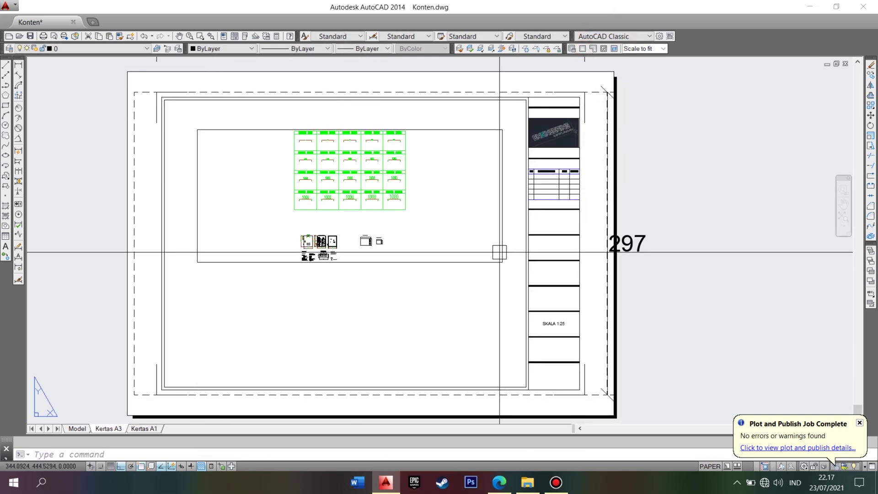
Step: Zoom the viewport onto the three panel drawings and set its scale to 1:25
{"action": "double_click", "coordinate": [259, 213]}
{"action": "scroll", "coordinate": [265, 217], "scroll_direction": "up", "scroll_amount": 2}
{"action": "scroll", "coordinate": [252, 175], "scroll_direction": "up", "scroll_amount": 1}
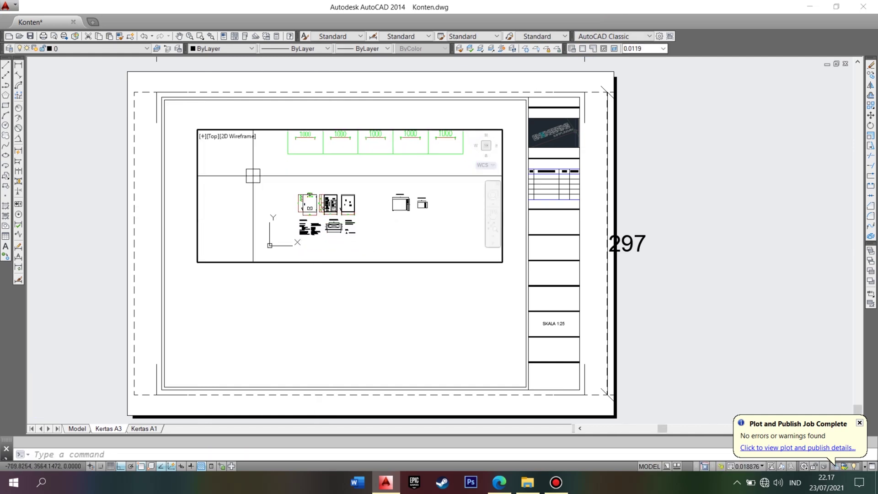
{"action": "type", "text": "z"}
{"action": "key", "text": "Return"}
{"action": "left_click", "coordinate": [287, 189]}
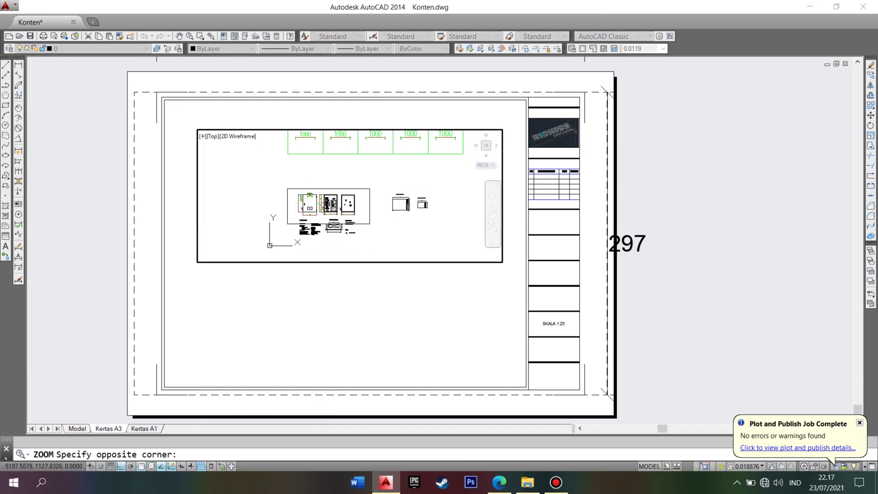
{"action": "left_click", "coordinate": [371, 225]}
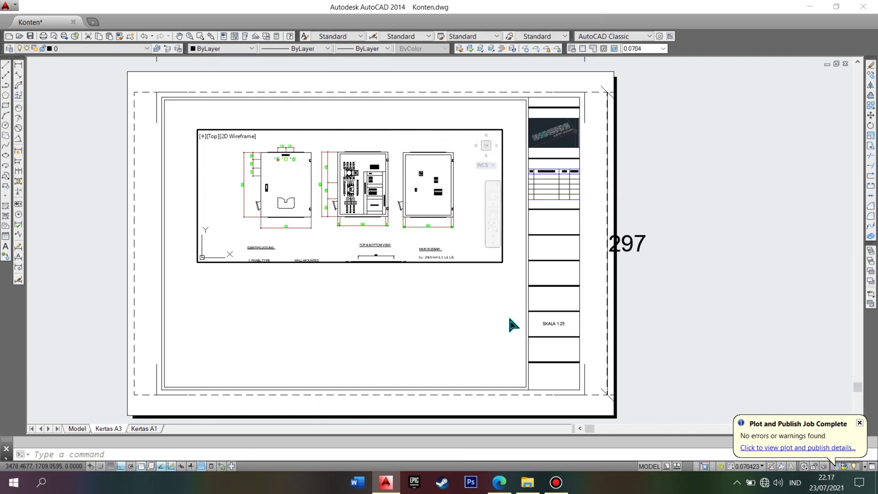
{"action": "double_click", "coordinate": [423, 317]}
{"action": "scroll", "coordinate": [517, 315], "scroll_direction": "up", "scroll_amount": 3}
{"action": "scroll", "coordinate": [415, 280], "scroll_direction": "down", "scroll_amount": 3}
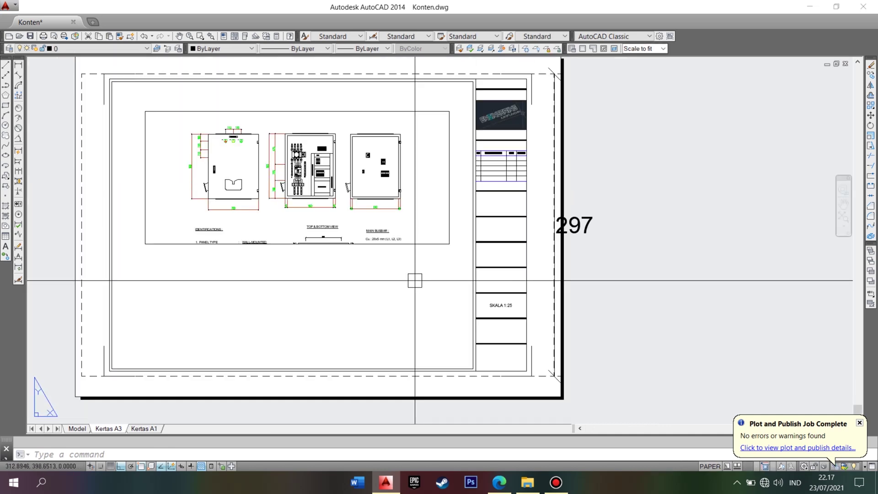
{"action": "middle_click_drag", "start_coordinate": [415, 280], "coordinate": [434, 323]}
{"action": "double_click", "coordinate": [435, 281]}
{"action": "type", "text": "1:25"}
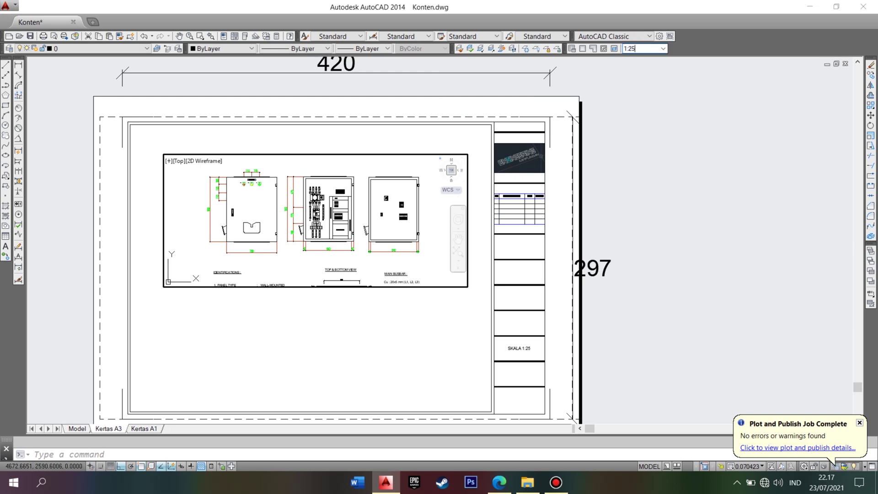
{"action": "key", "text": "Return"}
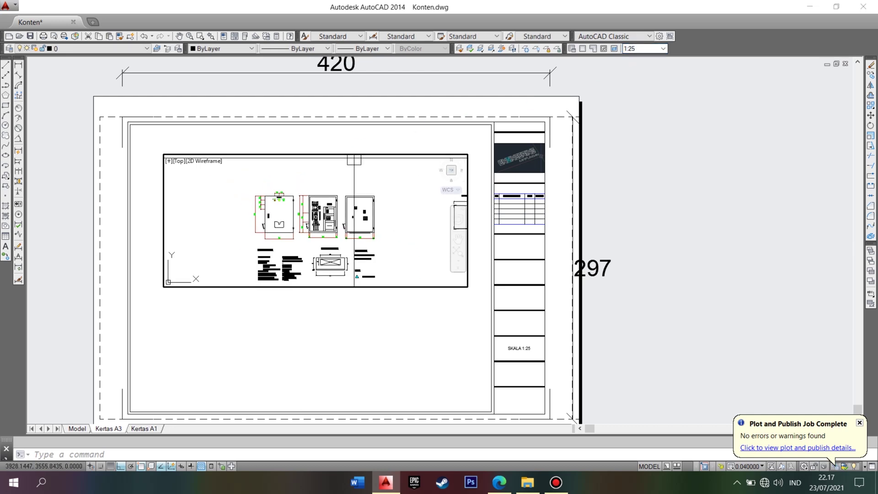
Step: Leave the viewport and zoom around the A3 sheet to inspect the SKALA 1:25 title note
{"action": "double_click", "coordinate": [327, 325]}
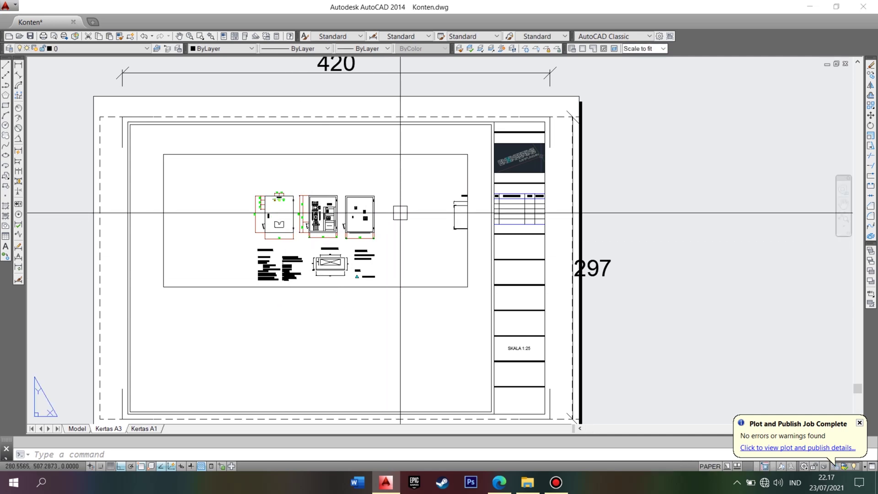
{"action": "scroll", "coordinate": [624, 247], "scroll_direction": "down", "scroll_amount": 1}
{"action": "scroll", "coordinate": [595, 224], "scroll_direction": "down", "scroll_amount": 3}
{"action": "middle_click_drag", "start_coordinate": [492, 233], "coordinate": [489, 254]}
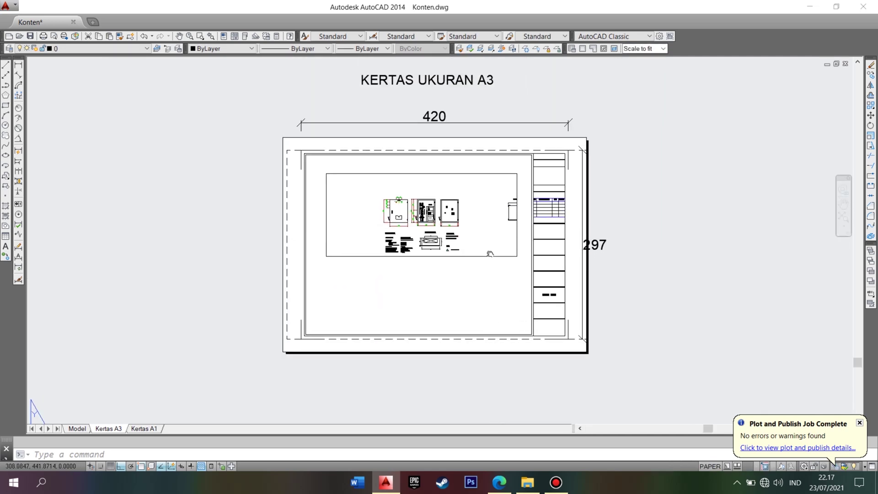
{"action": "scroll", "coordinate": [474, 238], "scroll_direction": "up", "scroll_amount": 2}
{"action": "scroll", "coordinate": [457, 226], "scroll_direction": "up", "scroll_amount": 2}
{"action": "scroll", "coordinate": [457, 226], "scroll_direction": "down", "scroll_amount": 2}
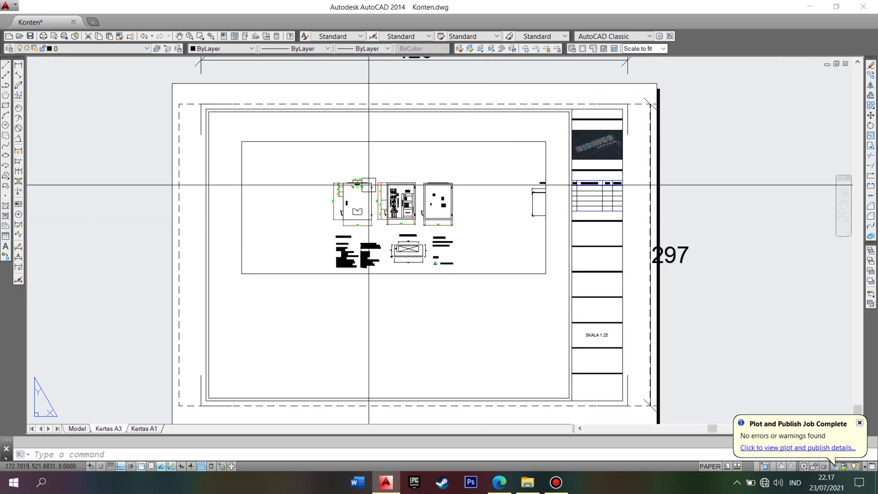
{"action": "scroll", "coordinate": [578, 206], "scroll_direction": "down", "scroll_amount": 2}
{"action": "scroll", "coordinate": [386, 197], "scroll_direction": "up", "scroll_amount": 2}
{"action": "mouse_move", "coordinate": [199, 234]}
{"action": "middle_mouse_down"}
{"action": "mouse_move", "coordinate": [220, 253]}
{"action": "mouse_move", "coordinate": [258, 236]}
{"action": "mouse_move", "coordinate": [258, 222]}
{"action": "middle_mouse_up"}
{"action": "scroll", "coordinate": [239, 229], "scroll_direction": "down", "scroll_amount": 2}
{"action": "scroll", "coordinate": [247, 251], "scroll_direction": "up", "scroll_amount": 2}
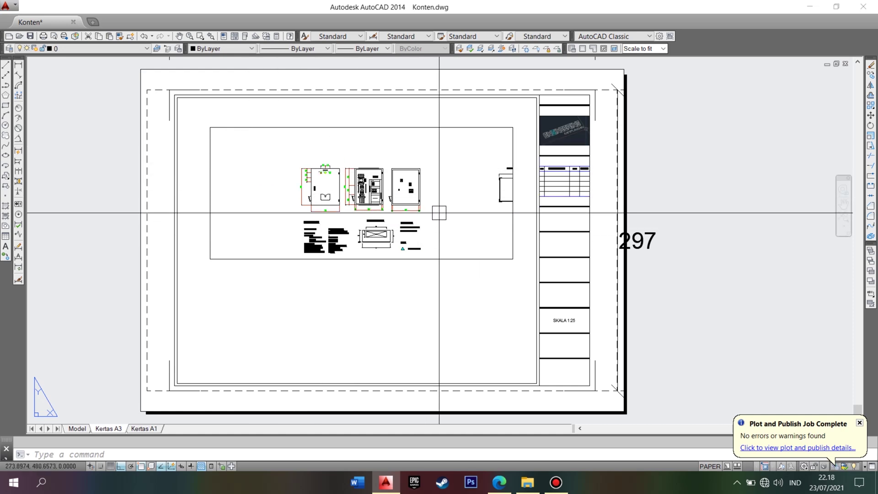
{"action": "scroll", "coordinate": [562, 319], "scroll_direction": "up", "scroll_amount": 3}
{"action": "scroll", "coordinate": [457, 293], "scroll_direction": "down", "scroll_amount": 1}
{"action": "scroll", "coordinate": [522, 339], "scroll_direction": "up", "scroll_amount": 2}
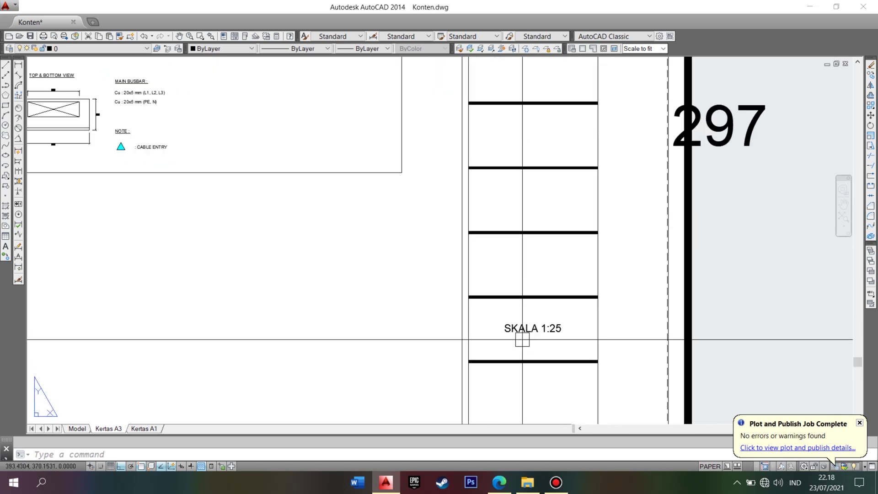
{"action": "scroll", "coordinate": [559, 327], "scroll_direction": "down", "scroll_amount": 1}
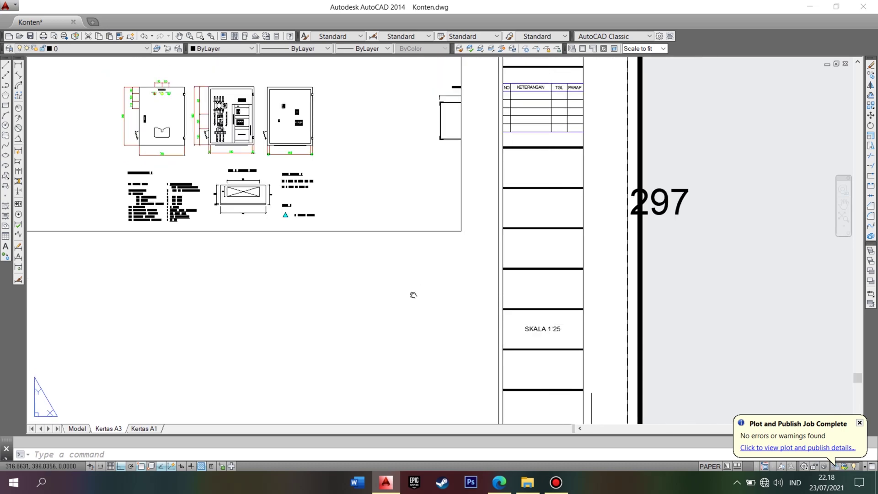
{"action": "scroll", "coordinate": [439, 332], "scroll_direction": "down", "scroll_amount": 2}
{"action": "scroll", "coordinate": [454, 353], "scroll_direction": "up", "scroll_amount": 3}
Step: Change the title block scale note from SKALA 1:25 to SKALA 1:15
{"action": "middle_click_drag", "start_coordinate": [459, 320], "coordinate": [412, 359]}
{"action": "scroll", "coordinate": [285, 235], "scroll_direction": "down", "scroll_amount": 2}
{"action": "scroll", "coordinate": [411, 337], "scroll_direction": "up", "scroll_amount": 1}
{"action": "scroll", "coordinate": [551, 384], "scroll_direction": "up", "scroll_amount": 1}
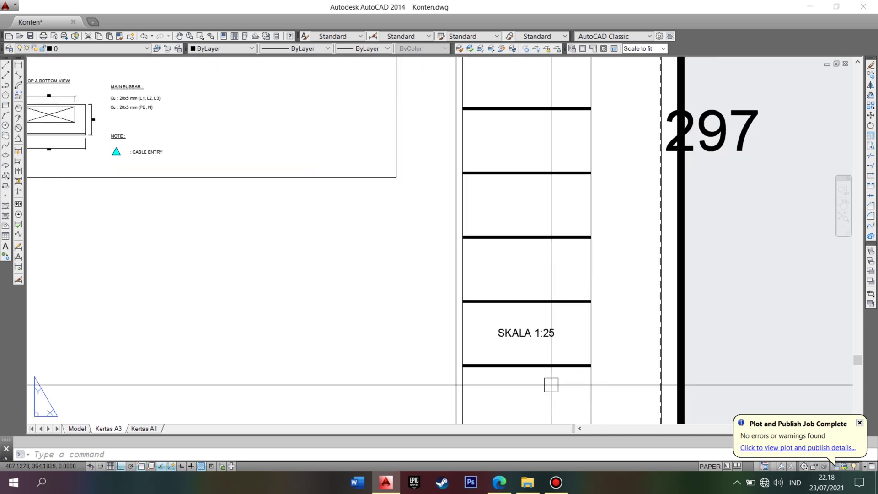
{"action": "scroll", "coordinate": [585, 325], "scroll_direction": "up", "scroll_amount": 2}
{"action": "scroll", "coordinate": [586, 326], "scroll_direction": "down", "scroll_amount": 1}
{"action": "scroll", "coordinate": [526, 302], "scroll_direction": "down", "scroll_amount": 1}
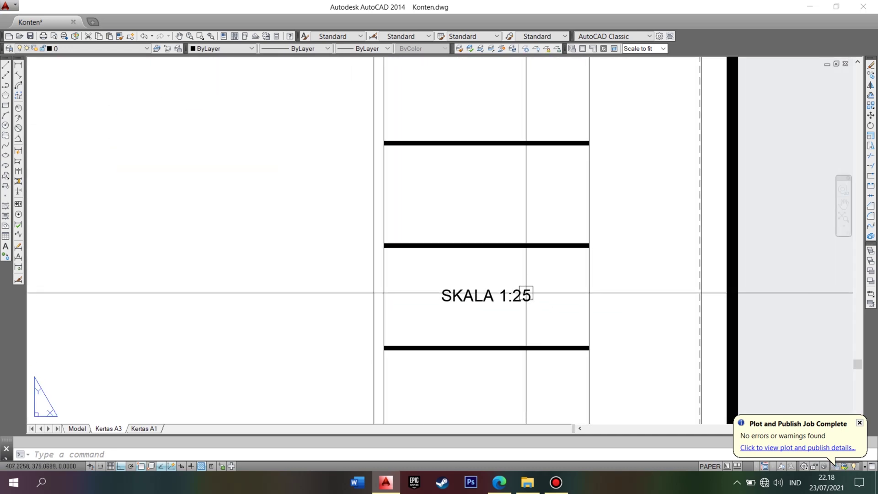
{"action": "double_click", "coordinate": [530, 295]}
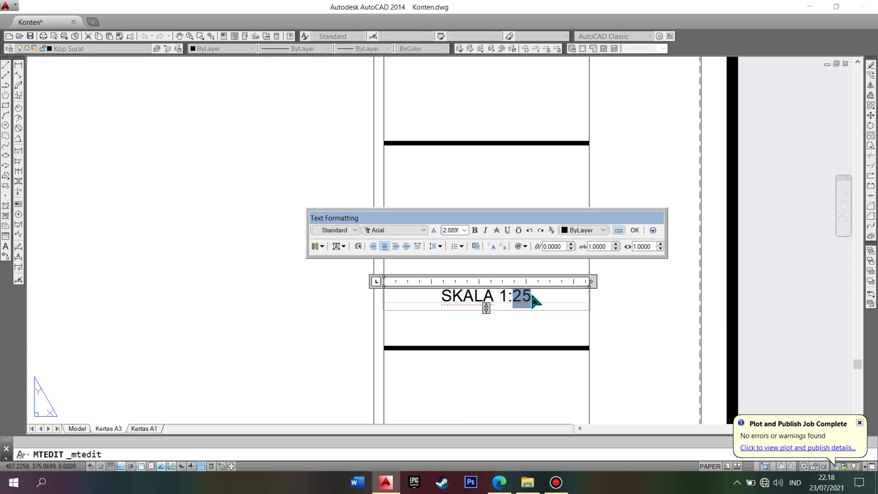
{"action": "type", "text": "1"}
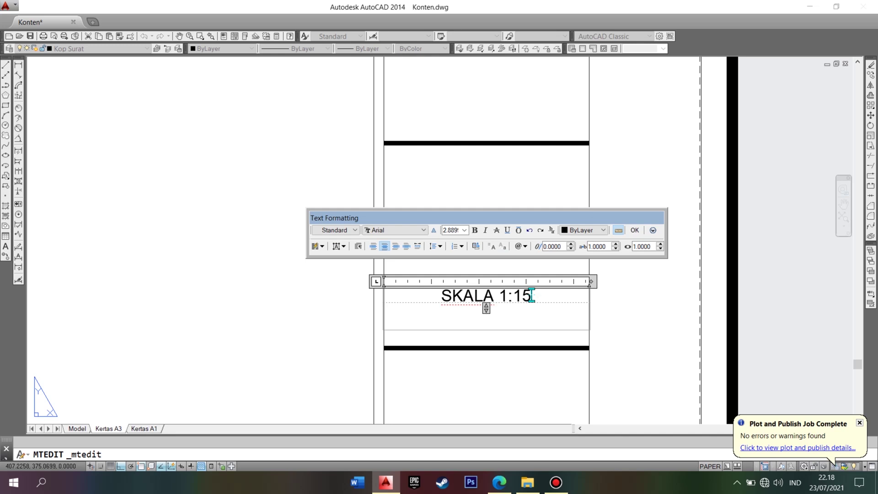
{"action": "left_click", "coordinate": [209, 366]}
Step: Set the panel-views viewport scale to 1:15 and return to paper space
{"action": "scroll", "coordinate": [129, 290], "scroll_direction": "down", "scroll_amount": 3}
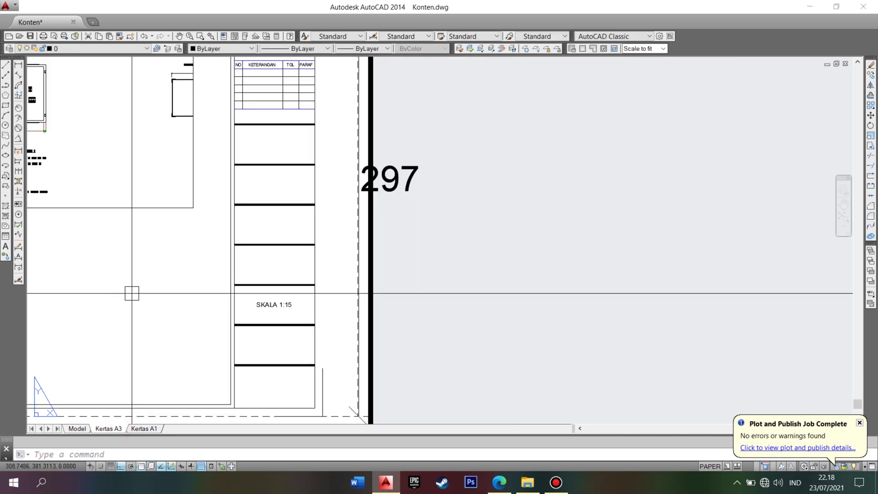
{"action": "scroll", "coordinate": [621, 300], "scroll_direction": "down", "scroll_amount": 2}
{"action": "scroll", "coordinate": [621, 300], "scroll_direction": "up", "scroll_amount": 2}
{"action": "double_click", "coordinate": [498, 236]}
{"action": "type", "text": "1:15"}
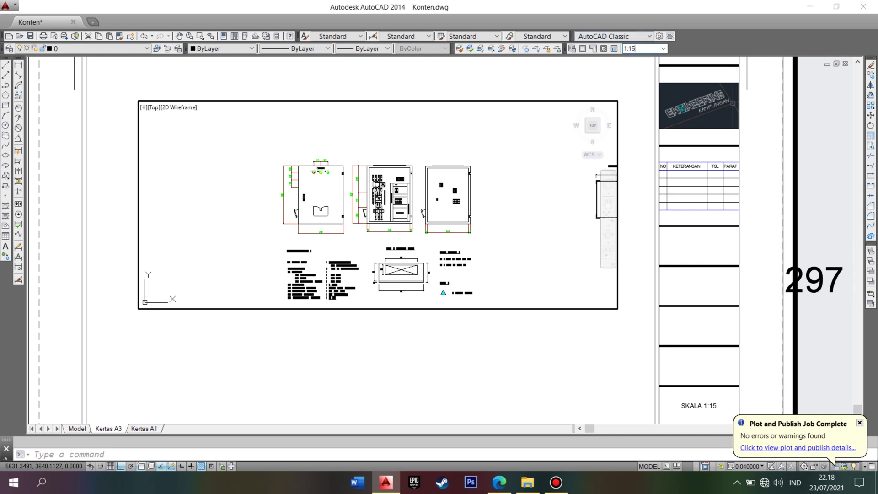
{"action": "key", "text": "Return"}
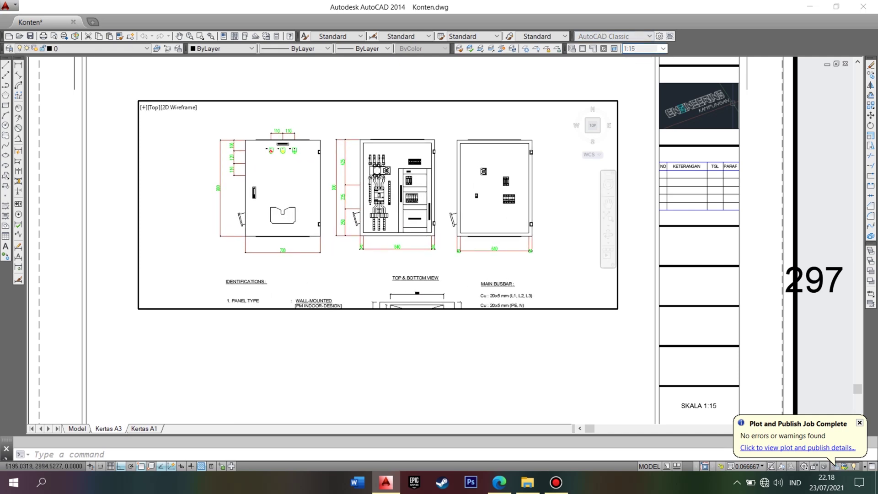
{"action": "double_click", "coordinate": [362, 410]}
{"action": "scroll", "coordinate": [361, 411], "scroll_direction": "down", "scroll_amount": 2}
Step: Switch to model space and bring the three panel drawings into view
{"action": "scroll", "coordinate": [347, 353], "scroll_direction": "up", "scroll_amount": 1}
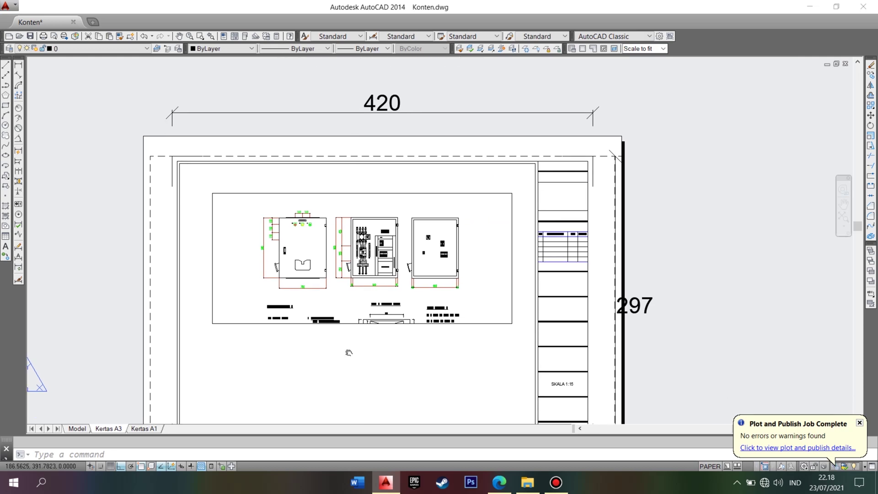
{"action": "scroll", "coordinate": [352, 361], "scroll_direction": "up", "scroll_amount": 1}
{"action": "mouse_move", "coordinate": [352, 362]}
{"action": "middle_mouse_down"}
{"action": "mouse_move", "coordinate": [358, 322]}
{"action": "mouse_move", "coordinate": [379, 340]}
{"action": "middle_mouse_up"}
{"action": "scroll", "coordinate": [360, 287], "scroll_direction": "up", "scroll_amount": 2}
{"action": "scroll", "coordinate": [379, 340], "scroll_direction": "down", "scroll_amount": 1}
{"action": "scroll", "coordinate": [379, 340], "scroll_direction": "up", "scroll_amount": 1}
{"action": "left_click", "coordinate": [77, 428]}
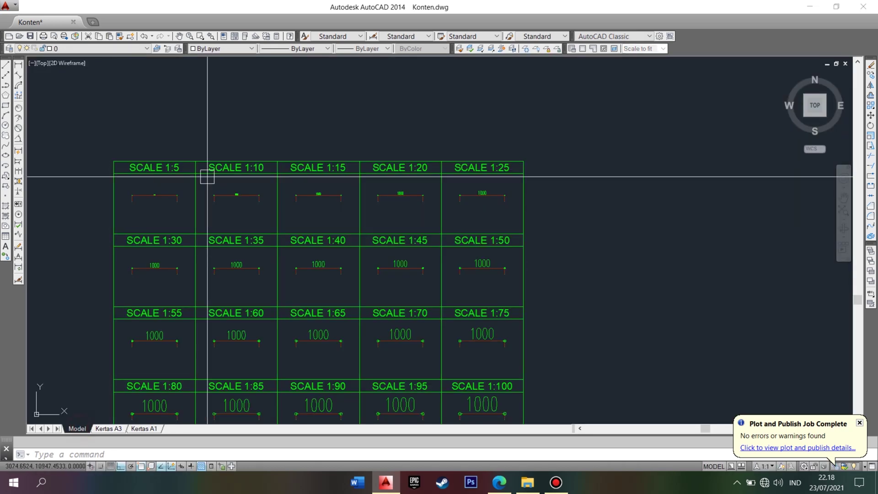
{"action": "scroll", "coordinate": [373, 174], "scroll_direction": "down", "scroll_amount": 2}
{"action": "middle_click_drag", "start_coordinate": [372, 174], "coordinate": [393, 181]}
{"action": "scroll", "coordinate": [306, 169], "scroll_direction": "up", "scroll_amount": 1}
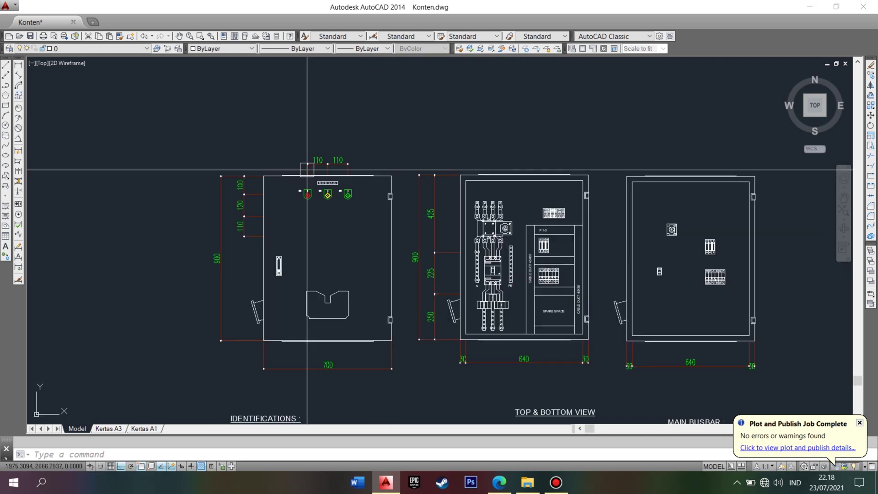
{"action": "middle_click_drag", "start_coordinate": [204, 292], "coordinate": [278, 275]}
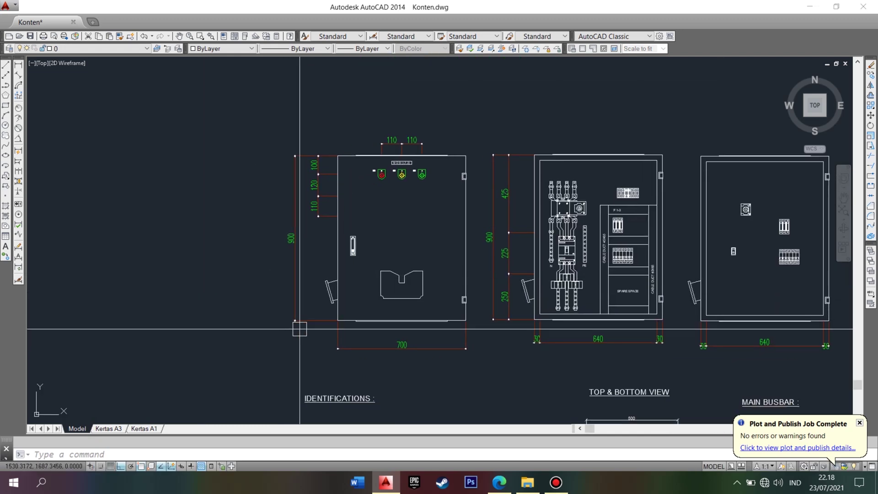
Step: Select all the panel-view dimensions using Select Similar
{"action": "left_click", "coordinate": [293, 280]}
{"action": "right_click", "coordinate": [289, 247]}
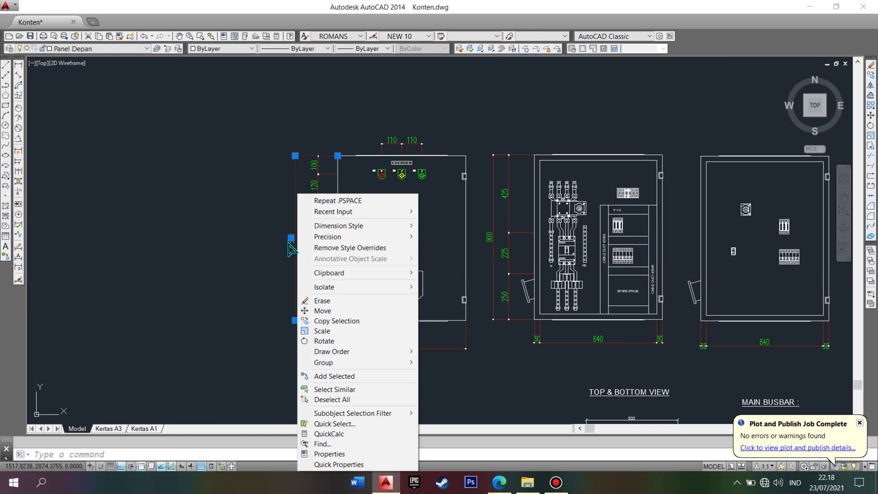
{"action": "left_click", "coordinate": [322, 390]}
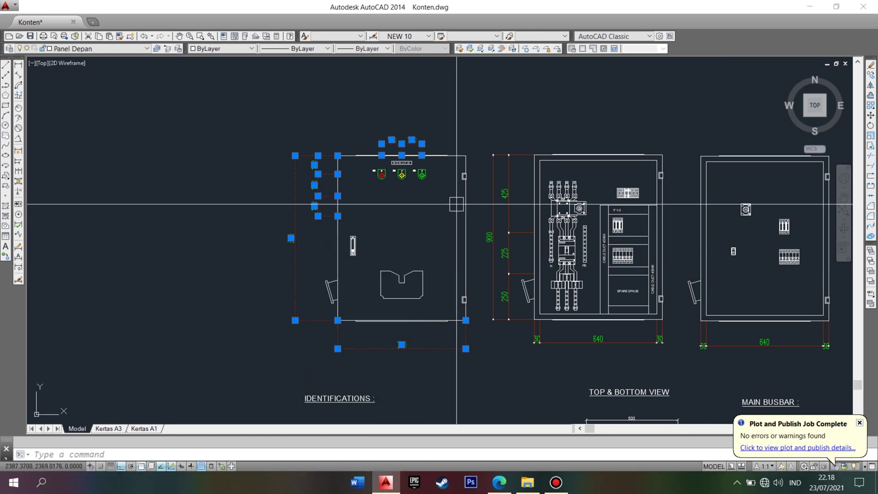
{"action": "right_click", "coordinate": [496, 213]}
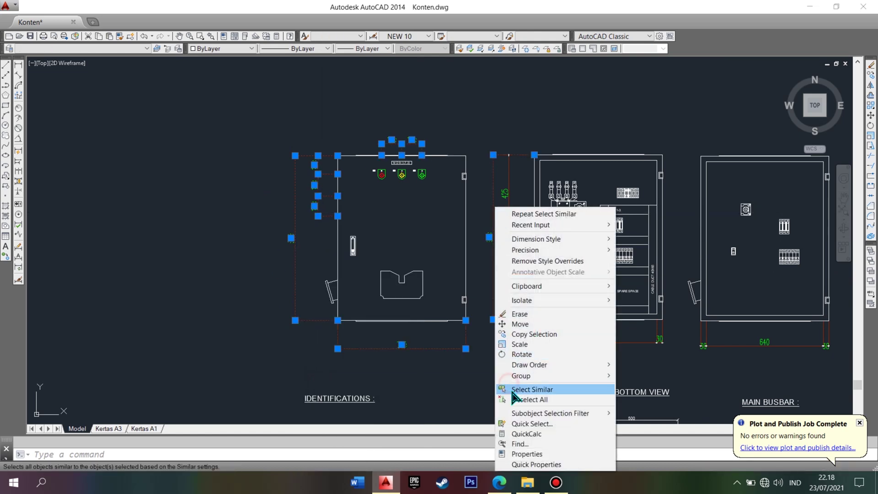
{"action": "left_click", "coordinate": [513, 389]}
{"action": "right_click", "coordinate": [738, 347]}
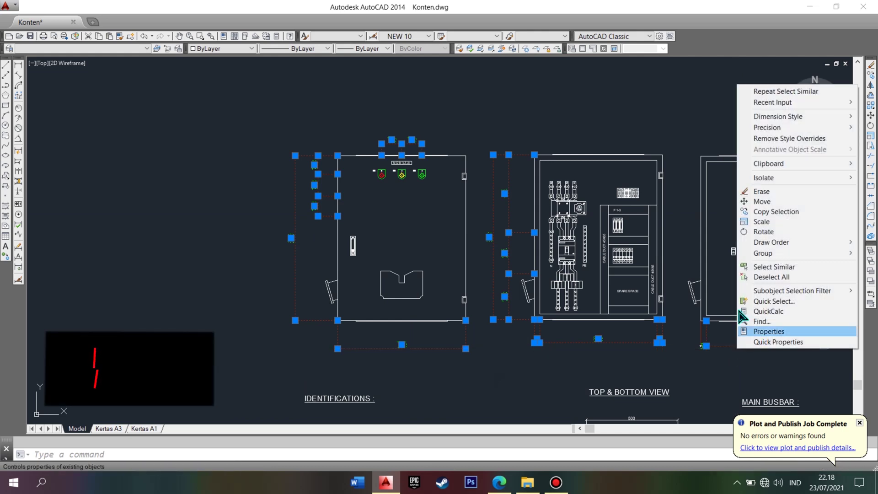
{"action": "left_click", "coordinate": [768, 266]}
{"action": "scroll", "coordinate": [409, 235], "scroll_direction": "down", "scroll_amount": 2}
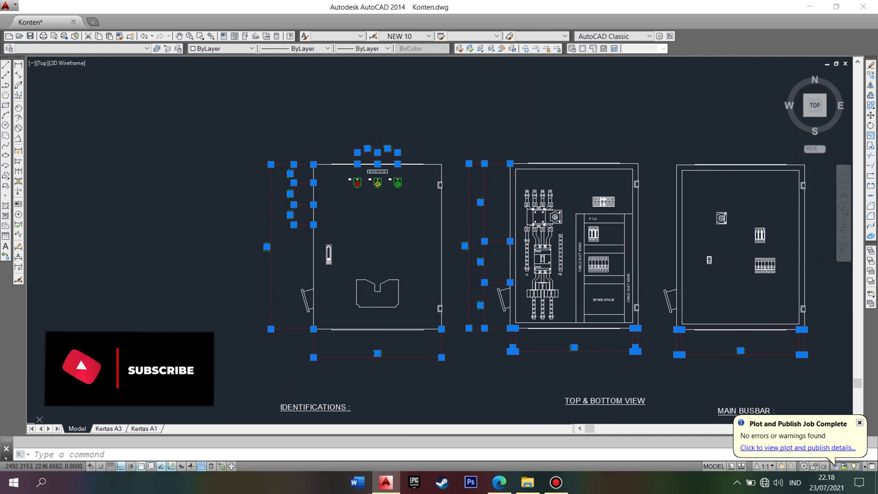
{"action": "scroll", "coordinate": [408, 235], "scroll_direction": "up", "scroll_amount": 4}
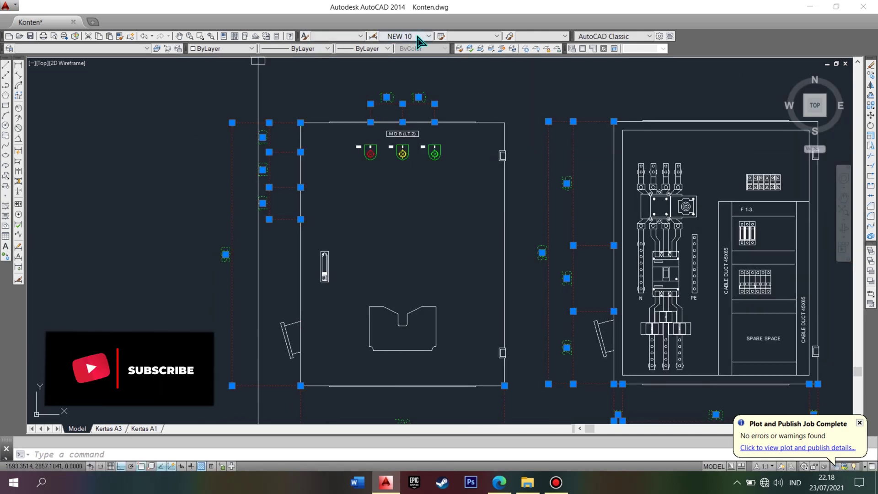
Step: Apply the NEW 15 dimension style to the selected dimensions and clear the selection
{"action": "left_click", "coordinate": [397, 36]}
{"action": "left_click", "coordinate": [398, 78]}
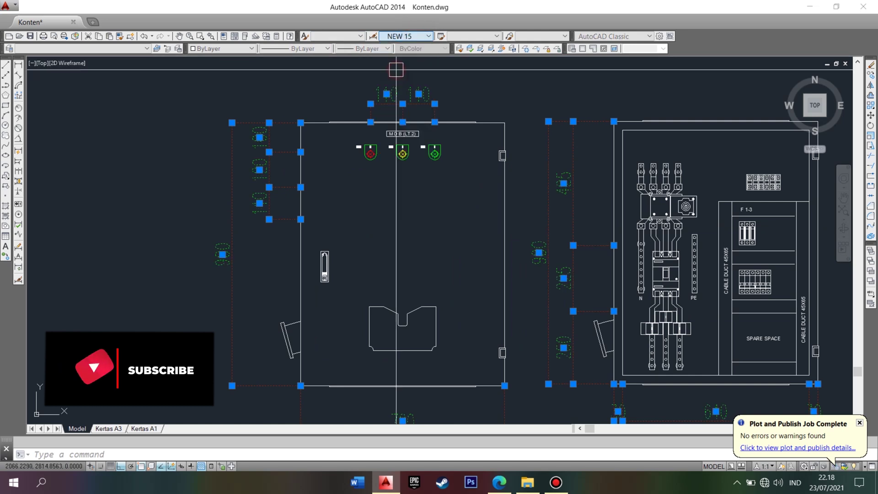
{"action": "key", "text": "Escape"}
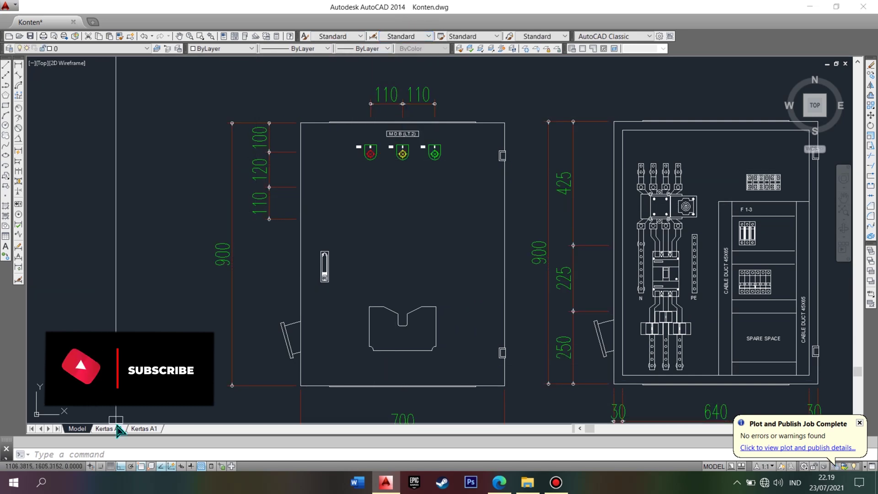
Step: On the Kertas A3 layout, shrink the viewport's corners tightly around the three panel views
{"action": "left_click", "coordinate": [110, 428]}
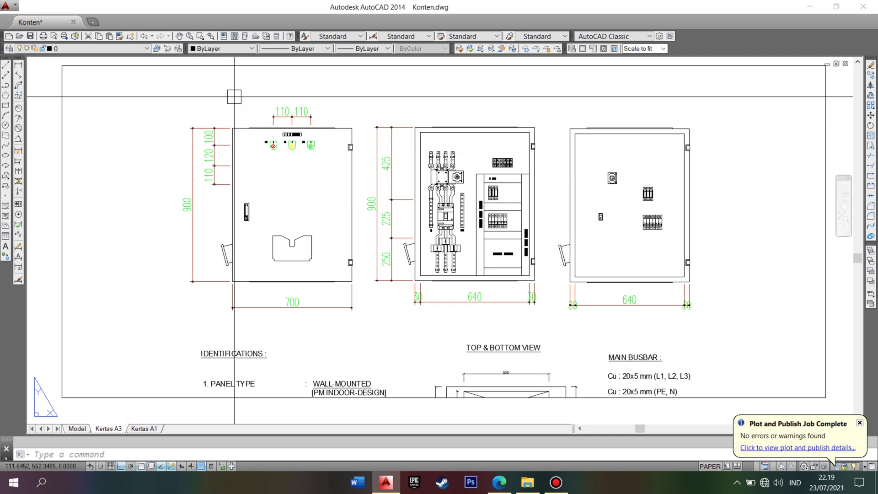
{"action": "scroll", "coordinate": [434, 305], "scroll_direction": "up", "scroll_amount": 2}
{"action": "scroll", "coordinate": [434, 305], "scroll_direction": "down", "scroll_amount": 3}
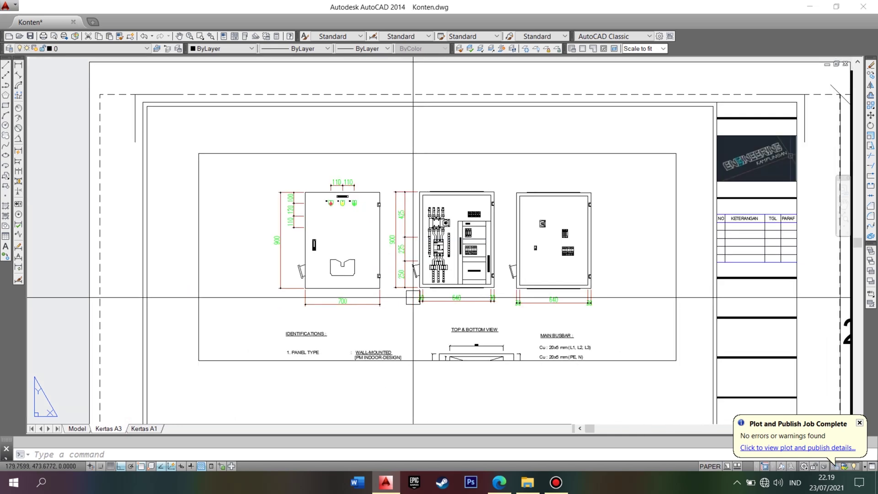
{"action": "left_click", "coordinate": [650, 323]}
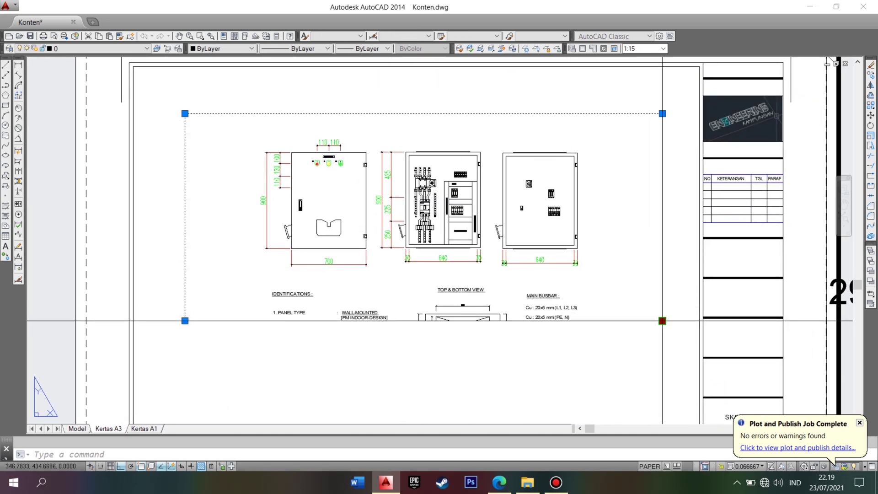
{"action": "left_click", "coordinate": [662, 320]}
{"action": "left_click", "coordinate": [621, 302]}
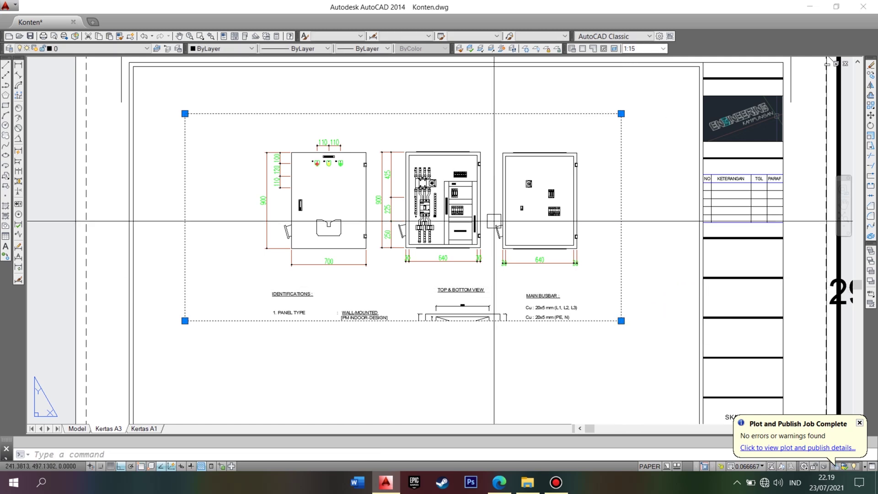
{"action": "left_click", "coordinate": [185, 321]}
{"action": "left_click", "coordinate": [223, 274]}
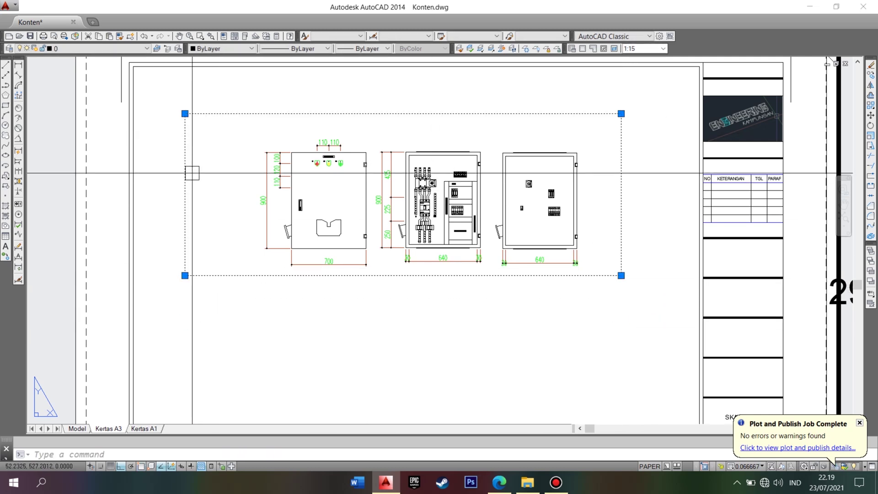
{"action": "left_click", "coordinate": [185, 114]}
{"action": "left_click", "coordinate": [233, 114]}
Step: Start copying the viewport and pick its base point
{"action": "scroll", "coordinate": [295, 218], "scroll_direction": "down", "scroll_amount": 2}
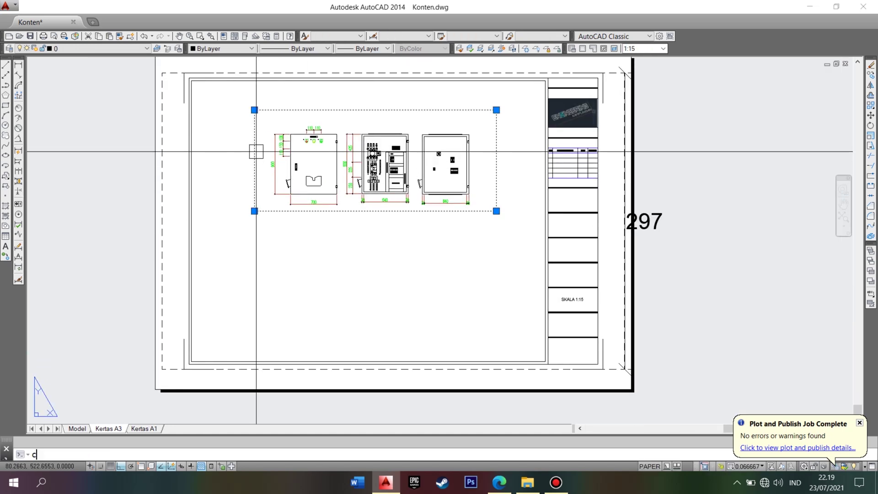
{"action": "type", "text": "o"}
{"action": "key", "text": "Return"}
{"action": "left_click", "coordinate": [256, 148]}
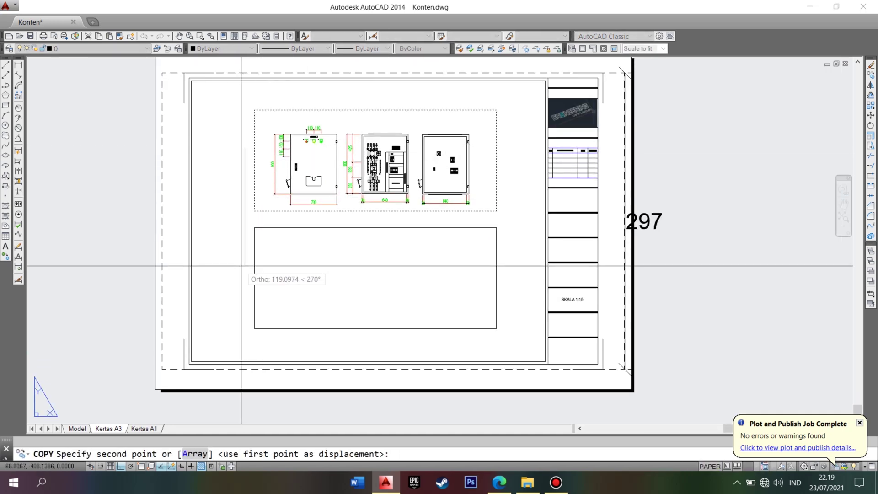
Step: Place the viewport copy below and zoom inside it to the identification notes
{"action": "left_click", "coordinate": [242, 266]}
{"action": "key", "text": "Return"}
{"action": "double_click", "coordinate": [382, 292]}
{"action": "scroll", "coordinate": [378, 289], "scroll_direction": "up", "scroll_amount": 1}
{"action": "scroll", "coordinate": [378, 289], "scroll_direction": "up", "scroll_amount": 1}
{"action": "scroll", "coordinate": [379, 289], "scroll_direction": "up", "scroll_amount": 1}
{"action": "scroll", "coordinate": [379, 289], "scroll_direction": "up", "scroll_amount": 1}
{"action": "scroll", "coordinate": [347, 251], "scroll_direction": "up", "scroll_amount": 1}
{"action": "scroll", "coordinate": [346, 251], "scroll_direction": "up", "scroll_amount": 1}
{"action": "scroll", "coordinate": [347, 252], "scroll_direction": "up", "scroll_amount": 1}
{"action": "scroll", "coordinate": [347, 251], "scroll_direction": "up", "scroll_amount": 1}
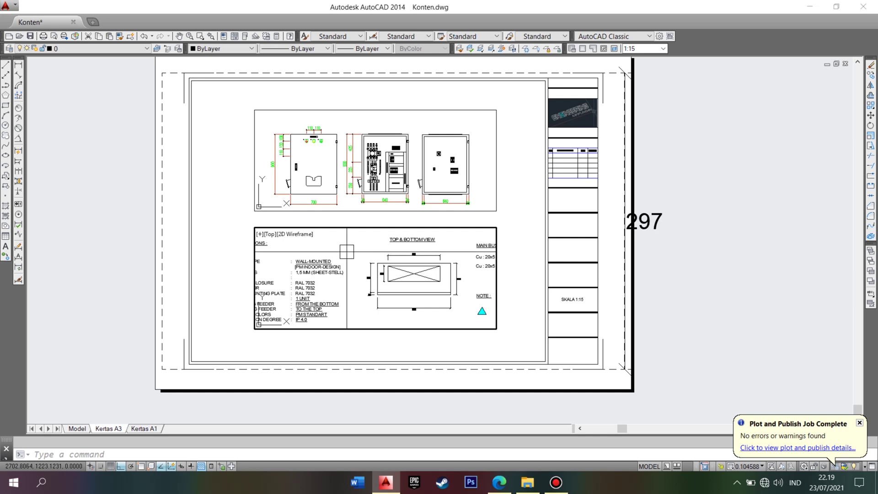
{"action": "double_click", "coordinate": [221, 259]}
Step: Stretch the lower viewport's edges wider to show the full notes and list numbering
{"action": "left_click", "coordinate": [255, 263]}
{"action": "left_click", "coordinate": [254, 227]}
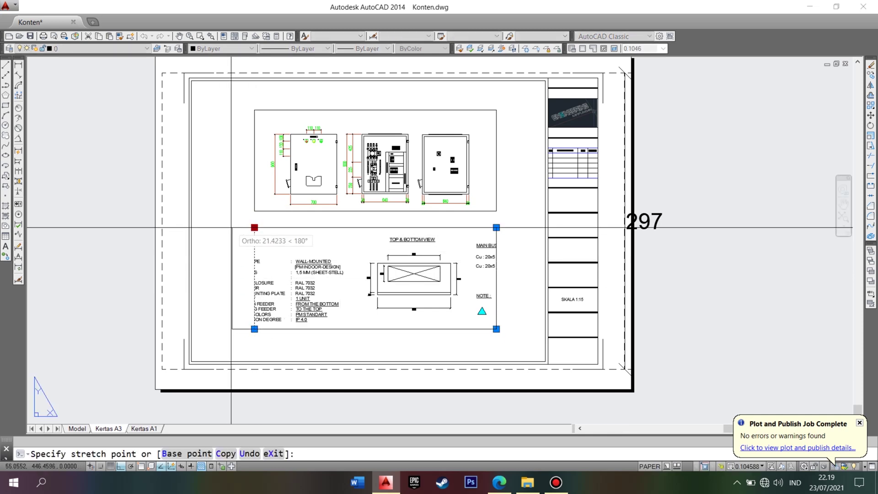
{"action": "left_click", "coordinate": [496, 228]}
{"action": "left_click", "coordinate": [524, 228]}
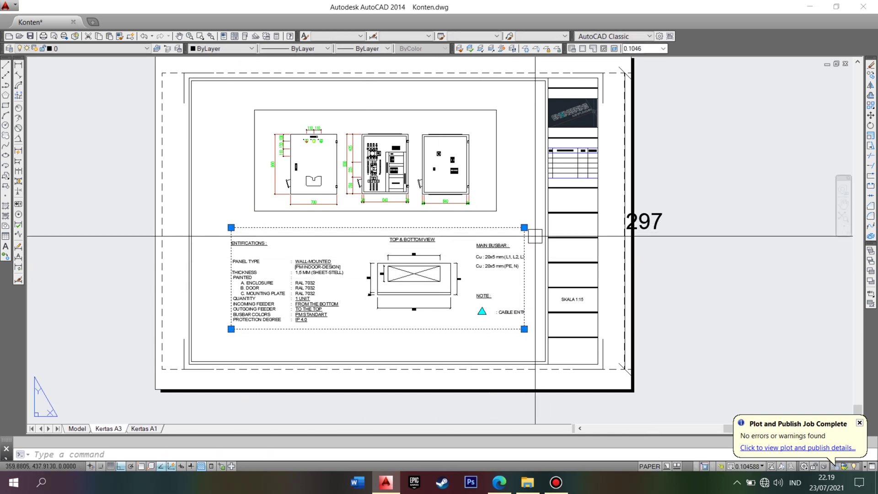
{"action": "left_click", "coordinate": [538, 228]}
{"action": "left_click", "coordinate": [231, 228]}
{"action": "key", "text": "Escape"}
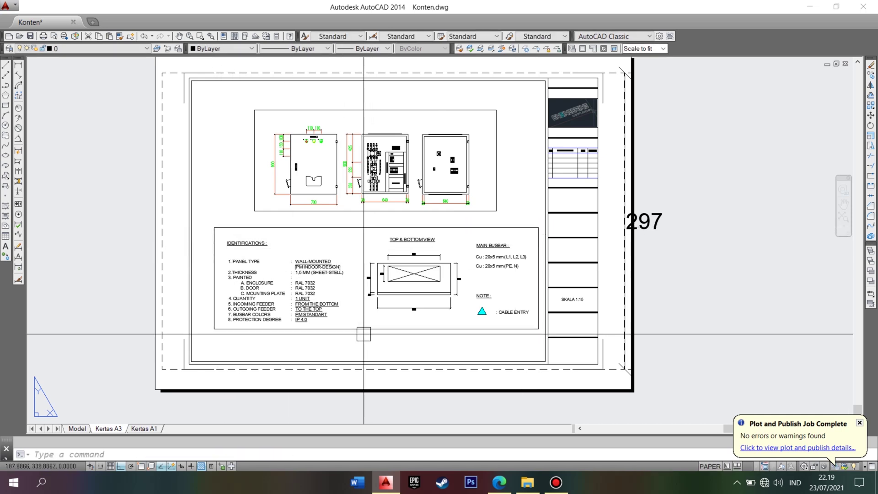
{"action": "scroll", "coordinate": [192, 196], "scroll_direction": "down", "scroll_amount": 2}
{"action": "scroll", "coordinate": [209, 181], "scroll_direction": "up", "scroll_amount": 2}
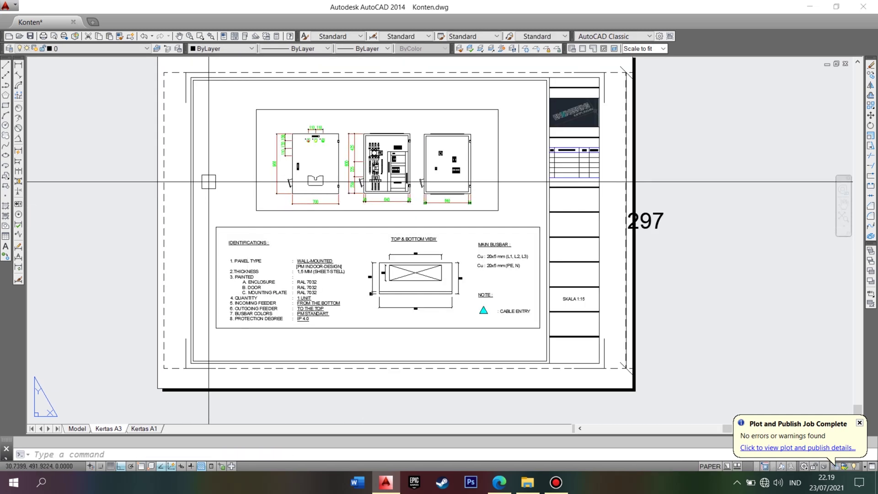
{"action": "middle_click_drag", "start_coordinate": [208, 181], "coordinate": [215, 198]}
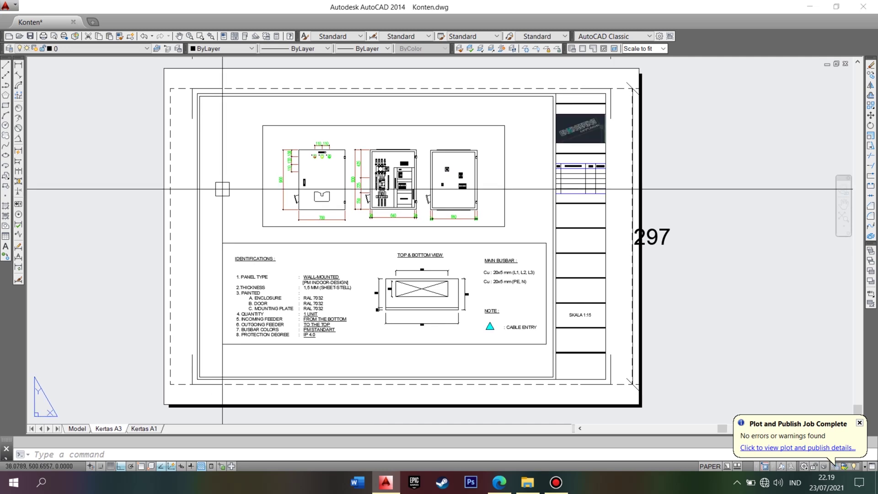
Step: Move both viewports onto the Defpoints layer, then open Plot with Ctrl+P
{"action": "left_click", "coordinate": [261, 152]}
{"action": "left_click", "coordinate": [233, 242]}
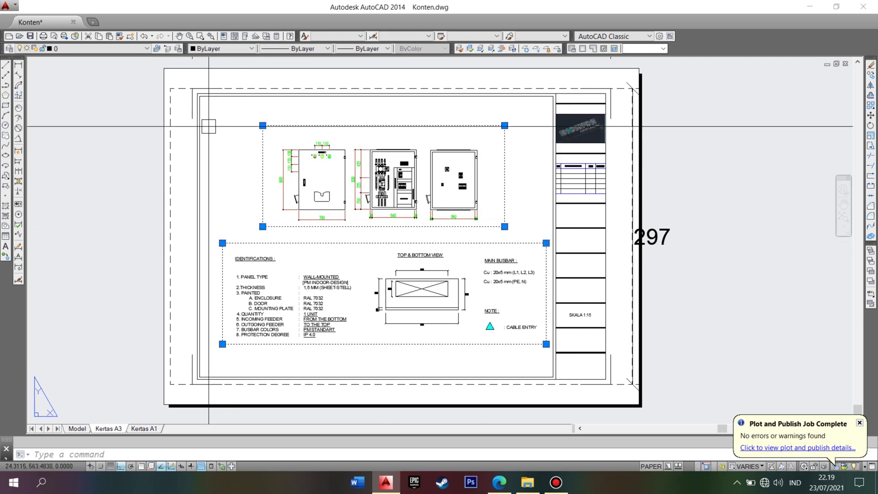
{"action": "left_click", "coordinate": [101, 48]}
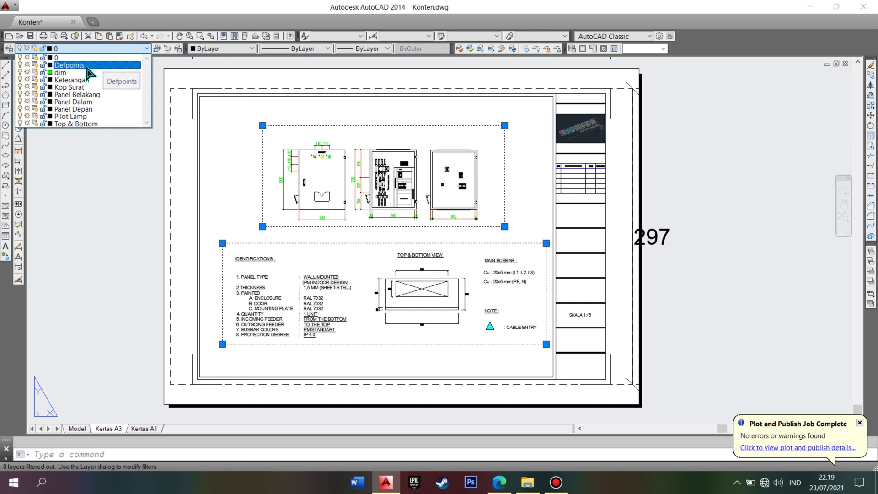
{"action": "left_click", "coordinate": [85, 67]}
{"action": "key", "text": "Escape"}
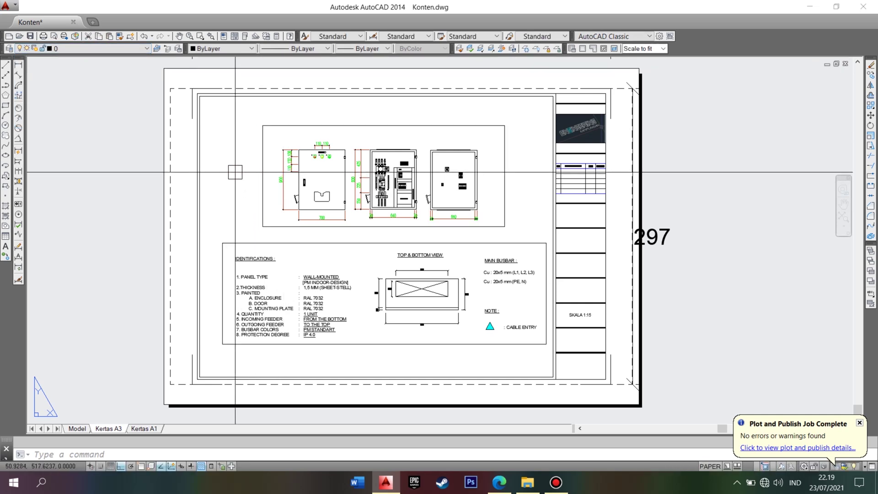
{"action": "key", "text": "ctrl+p"}
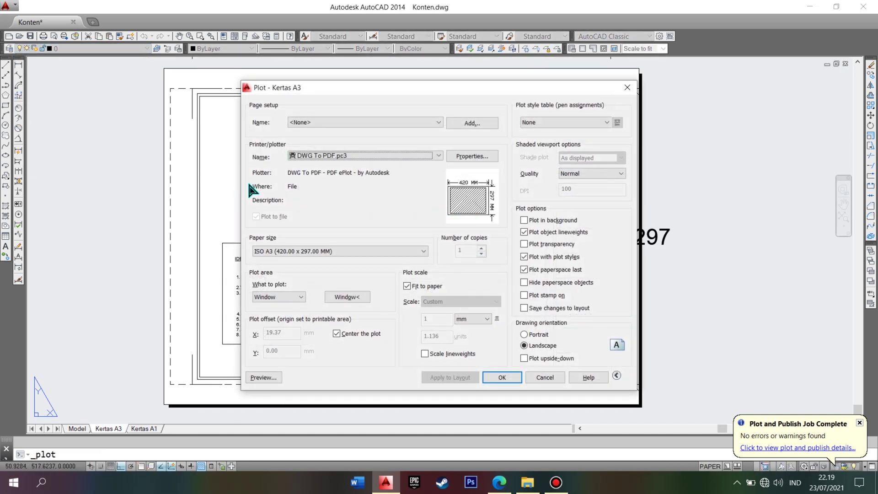
Step: Preview the A3 plot, then reselect both viewports and preview the full sheet again
{"action": "left_click", "coordinate": [273, 378]}
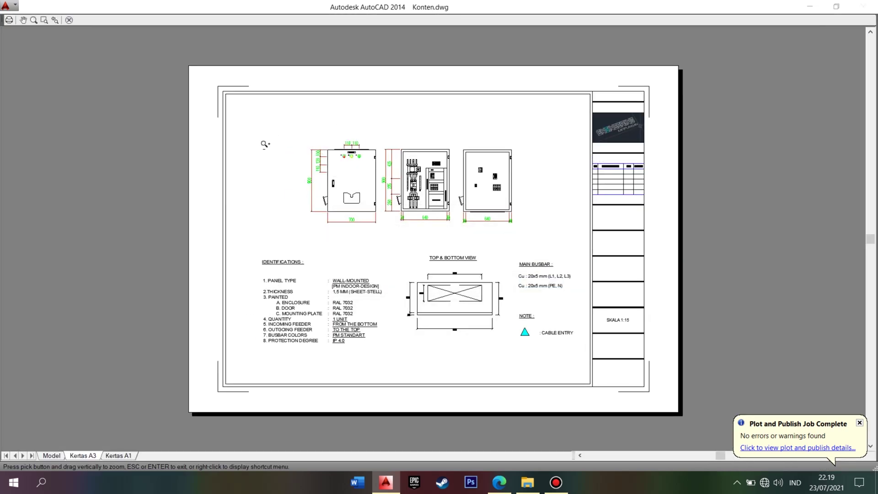
{"action": "key", "text": "Escape"}
{"action": "key", "text": "Escape"}
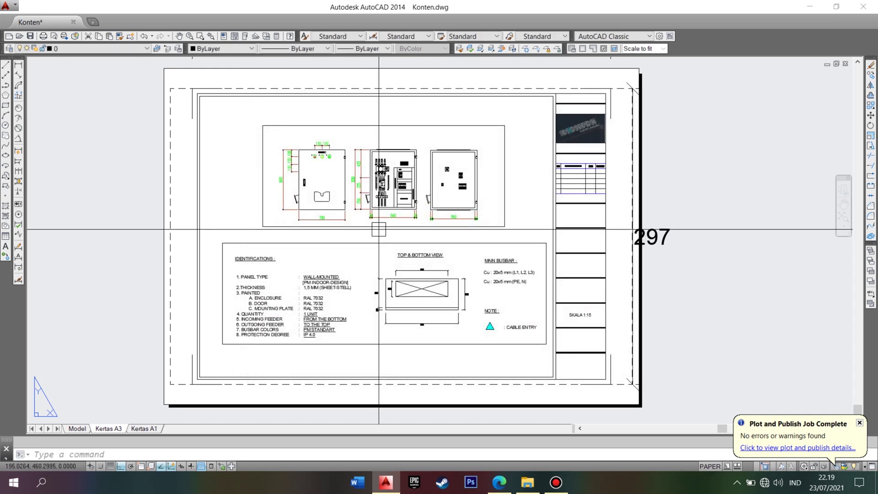
{"action": "left_click", "coordinate": [263, 176]}
{"action": "left_click", "coordinate": [275, 256]}
{"action": "left_click", "coordinate": [241, 231]}
{"action": "key", "text": "ctrl+p"}
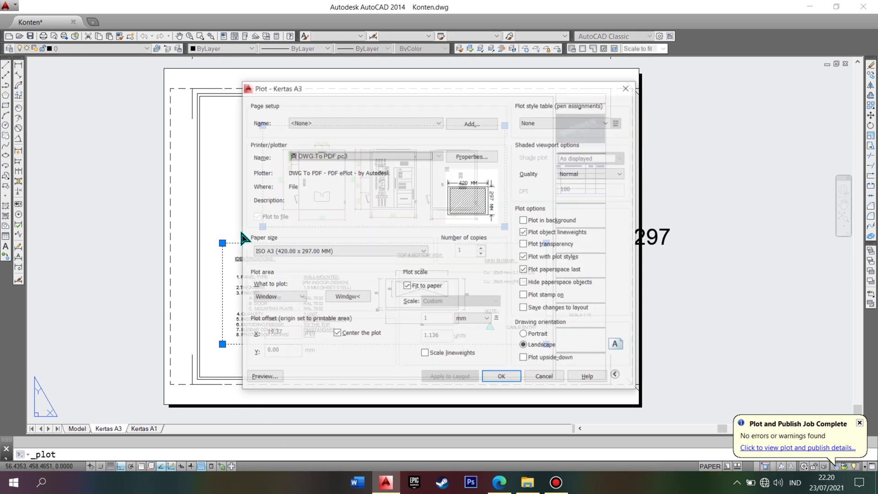
{"action": "left_click", "coordinate": [271, 372]}
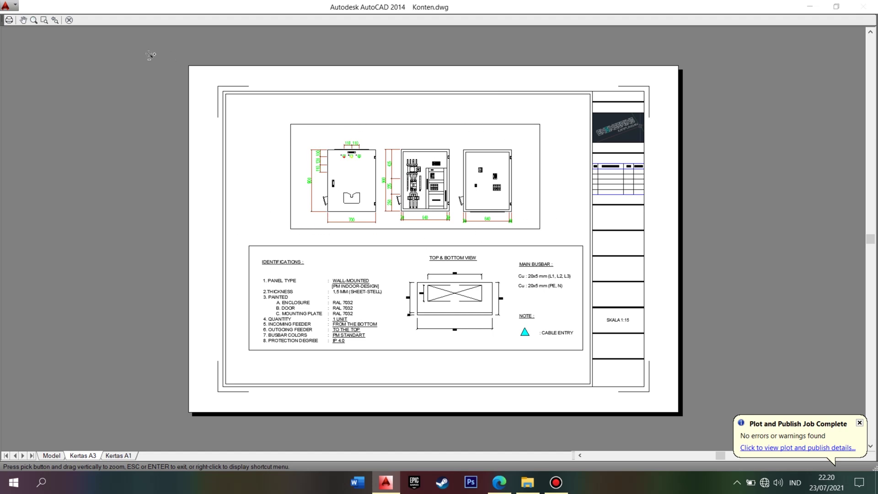
Step: Move both Kertas A3 viewports onto the Defpoints layer
{"action": "key", "text": "Escape"}
{"action": "key", "text": "Escape"}
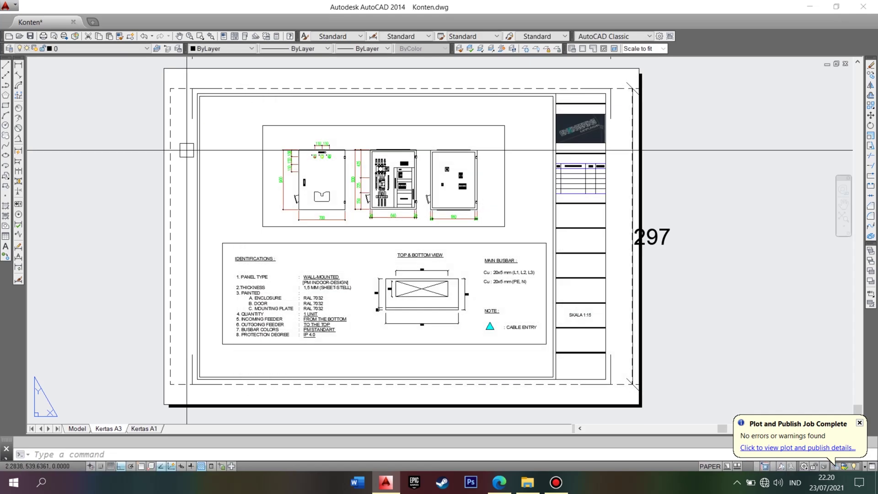
{"action": "left_click", "coordinate": [263, 132]}
{"action": "left_click", "coordinate": [223, 247]}
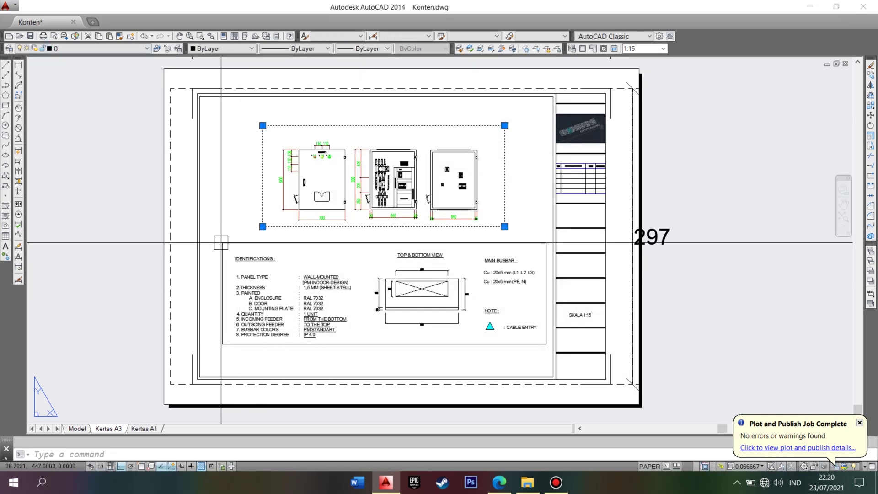
{"action": "left_click", "coordinate": [121, 50]}
{"action": "left_click", "coordinate": [89, 75]}
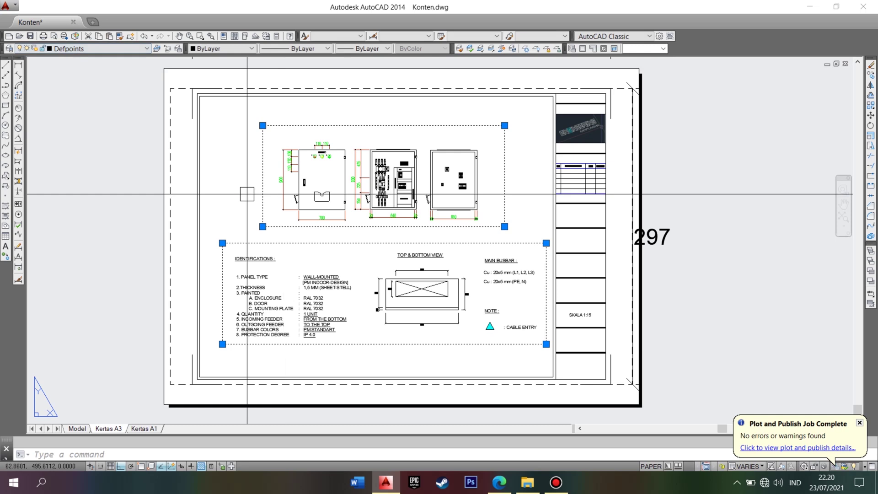
Step: Preview how the Kertas A3 layout will plot
{"action": "key", "text": "ctrl+p"}
{"action": "left_click", "coordinate": [263, 375]}
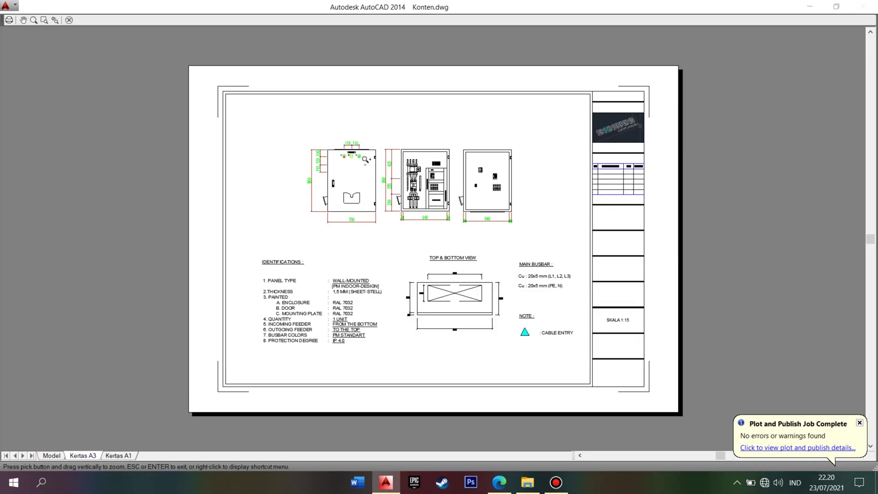
{"action": "key", "text": "Escape"}
{"action": "key", "text": "Escape"}
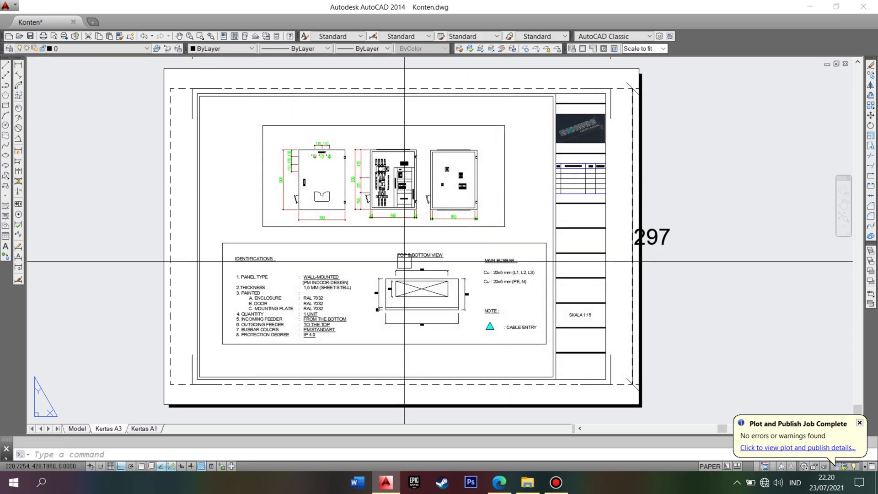
{"action": "scroll", "coordinate": [391, 201], "scroll_direction": "up", "scroll_amount": 2}
{"action": "scroll", "coordinate": [391, 201], "scroll_direction": "down", "scroll_amount": 2}
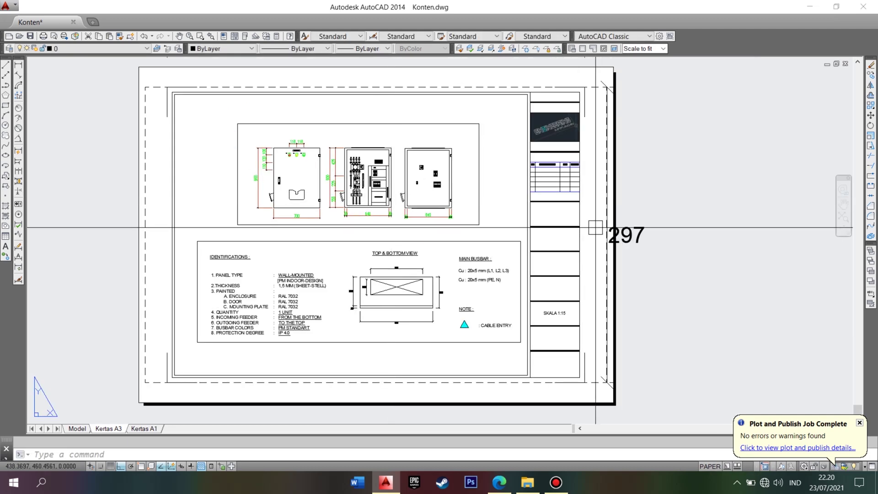
{"action": "scroll", "coordinate": [590, 230], "scroll_direction": "down", "scroll_amount": 1}
{"action": "scroll", "coordinate": [517, 229], "scroll_direction": "up", "scroll_amount": 1}
Step: Plot the Kertas A3 layout to PDF as Konten-Kertas A3.pdf
{"action": "key", "text": "ctrl+p"}
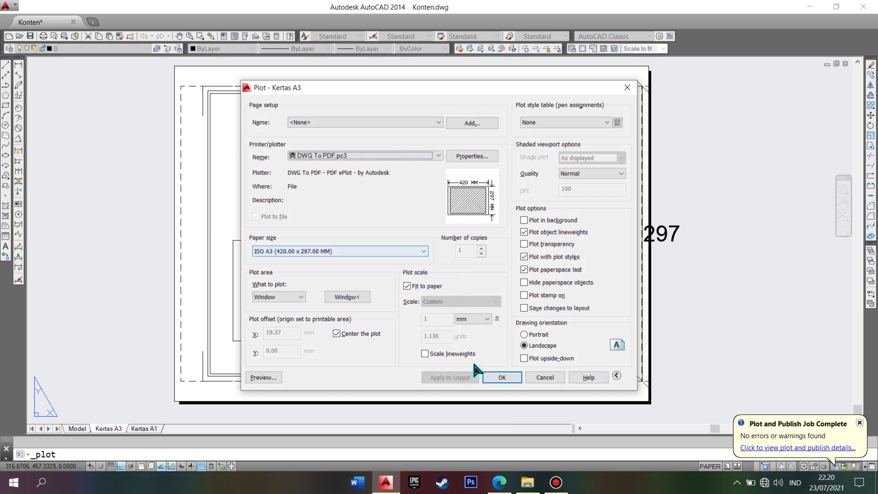
{"action": "left_click", "coordinate": [499, 373]}
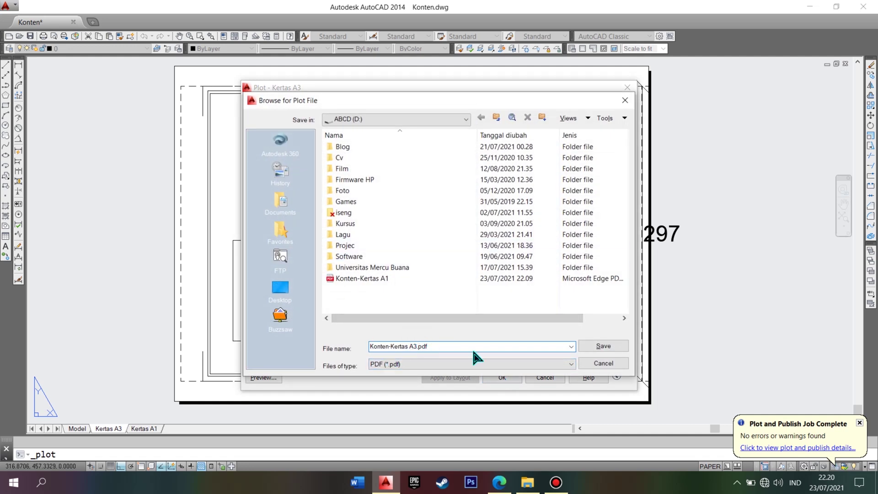
{"action": "left_click", "coordinate": [600, 346]}
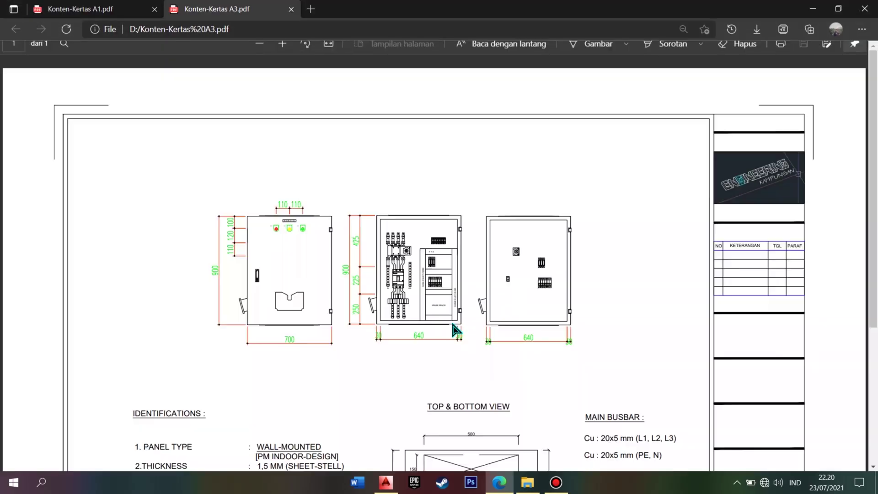
Step: Compare Konten-Kertas A3.pdf against Konten-Kertas A1.pdf by switching between their Edge tabs
{"action": "scroll", "coordinate": [432, 314], "scroll_direction": "down", "scroll_amount": 2, "text": "ctrl"}
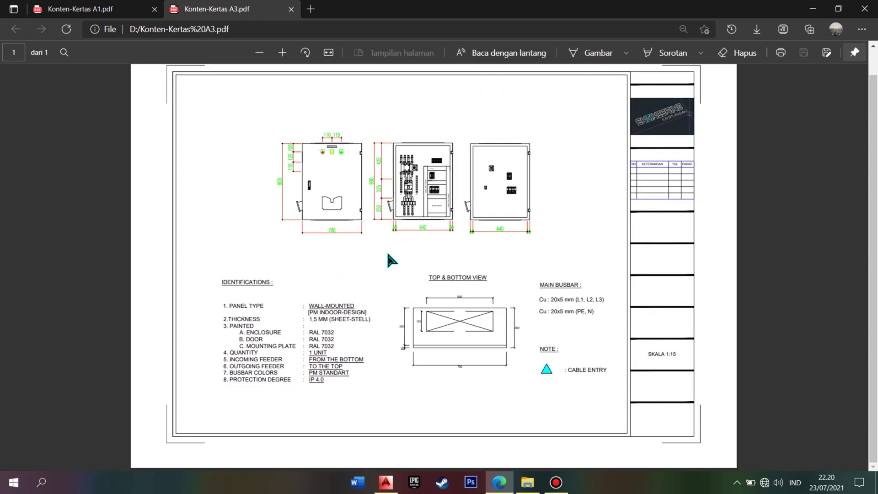
{"action": "left_click", "coordinate": [58, 7]}
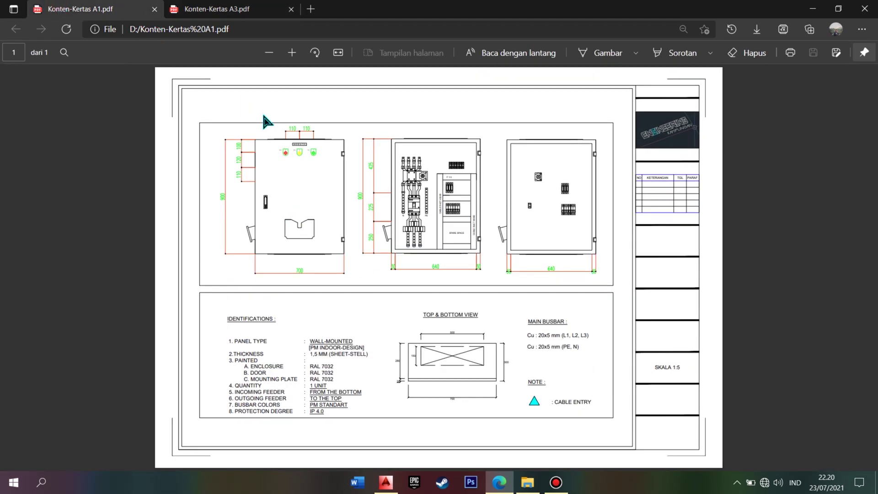
{"action": "left_click", "coordinate": [229, 9]}
{"action": "left_click", "coordinate": [82, 9]}
{"action": "left_click", "coordinate": [223, 9]}
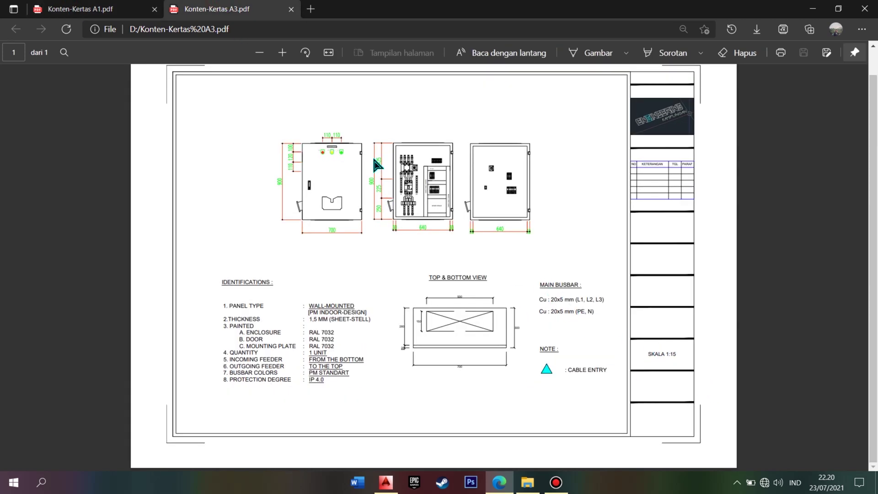
{"action": "left_click", "coordinate": [83, 9]}
{"action": "left_click", "coordinate": [223, 10]}
Step: Zoom in and out on Konten-Kertas A3.pdf to inspect the plotted sheet
{"action": "scroll", "coordinate": [348, 153], "scroll_direction": "up", "scroll_amount": 2, "text": "ctrl"}
{"action": "scroll", "coordinate": [204, 131], "scroll_direction": "up", "scroll_amount": 2, "text": "ctrl"}
{"action": "scroll", "coordinate": [204, 130], "scroll_direction": "up", "scroll_amount": 2, "text": "ctrl"}
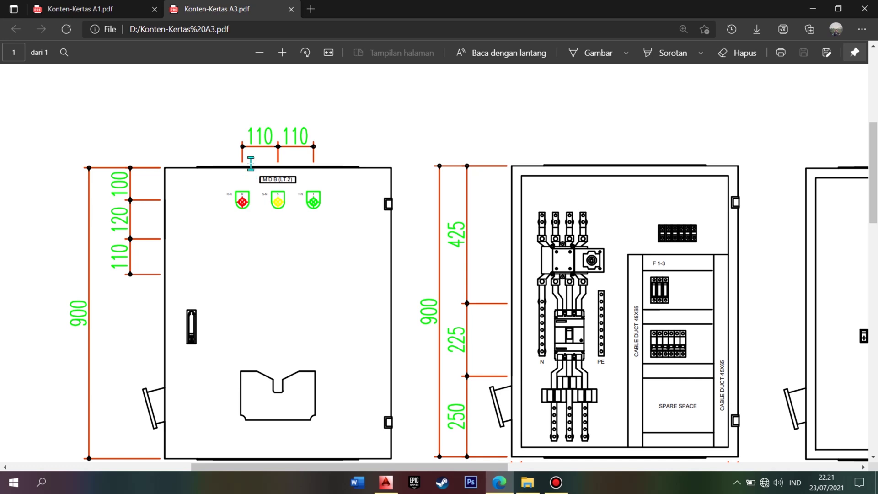
{"action": "scroll", "coordinate": [251, 164], "scroll_direction": "down", "scroll_amount": 2, "text": "ctrl"}
{"action": "scroll", "coordinate": [371, 258], "scroll_direction": "down", "scroll_amount": 2, "text": "ctrl"}
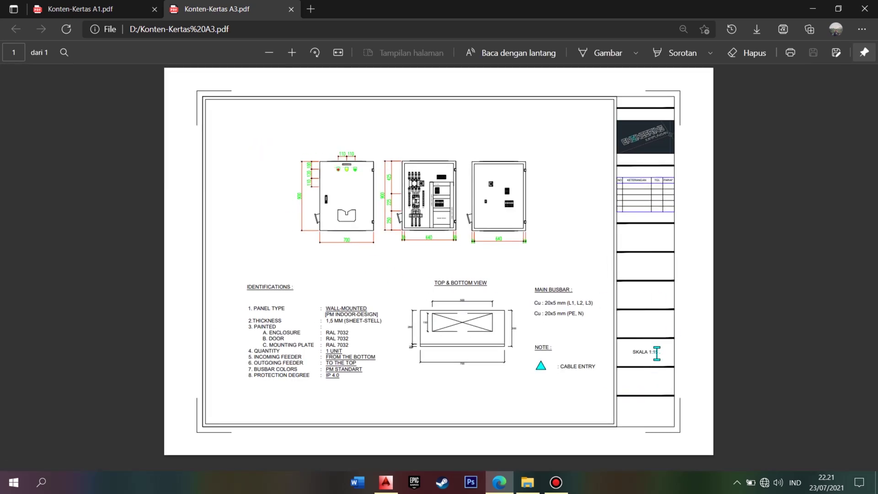
{"action": "scroll", "coordinate": [657, 353], "scroll_direction": "up", "scroll_amount": 1, "text": "ctrl"}
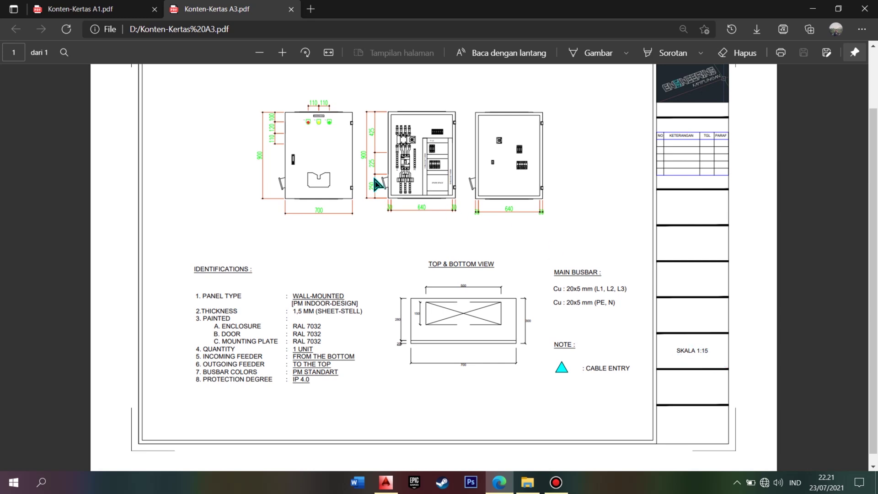
{"action": "scroll", "coordinate": [346, 139], "scroll_direction": "up", "scroll_amount": 3, "text": "ctrl"}
{"action": "scroll", "coordinate": [308, 92], "scroll_direction": "up", "scroll_amount": 2, "text": "ctrl"}
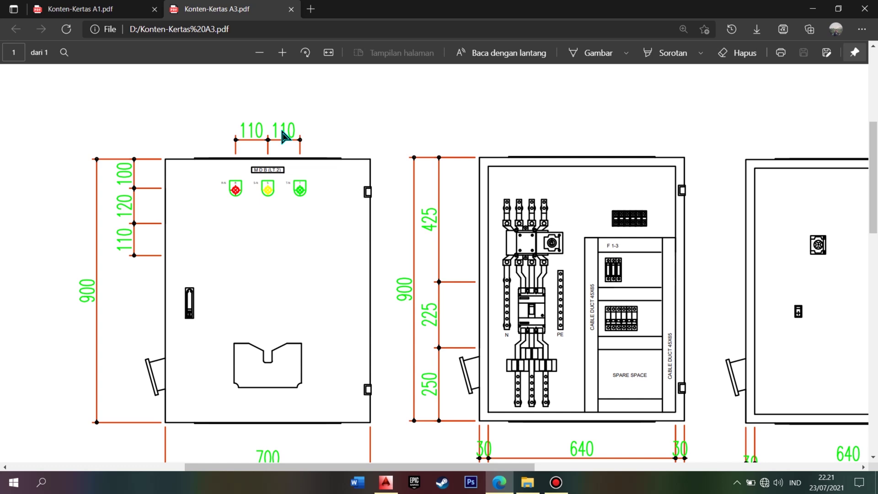
{"action": "scroll", "coordinate": [253, 128], "scroll_direction": "down", "scroll_amount": 2, "text": "ctrl"}
{"action": "scroll", "coordinate": [251, 128], "scroll_direction": "down", "scroll_amount": 1, "text": "ctrl"}
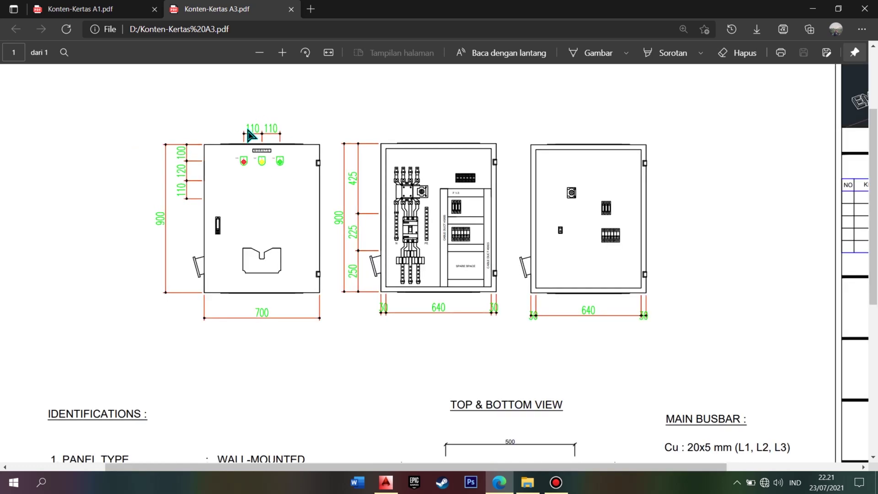
{"action": "scroll", "coordinate": [248, 129], "scroll_direction": "down", "scroll_amount": 1, "text": "ctrl"}
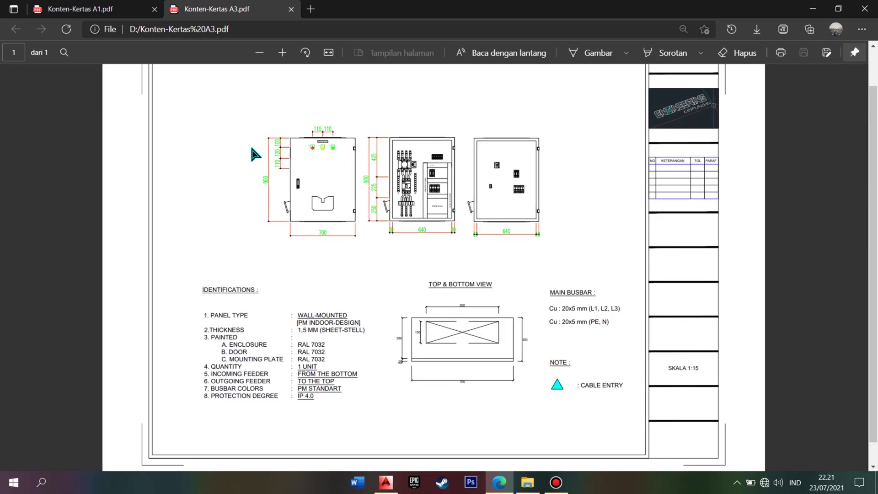
{"action": "scroll", "coordinate": [364, 200], "scroll_direction": "down", "scroll_amount": 1, "text": "ctrl"}
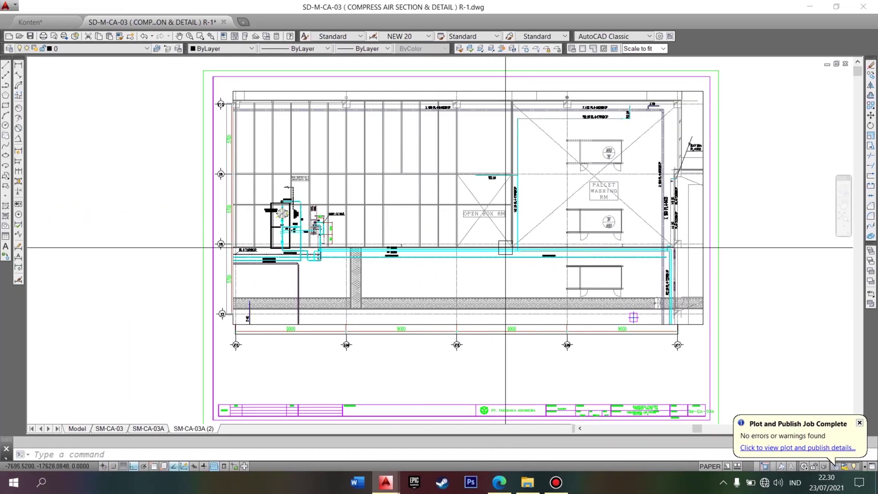
Step: Set the SM-CA-03A (2) plot area to a window picked by two corners
{"action": "key", "text": "ctrl+p"}
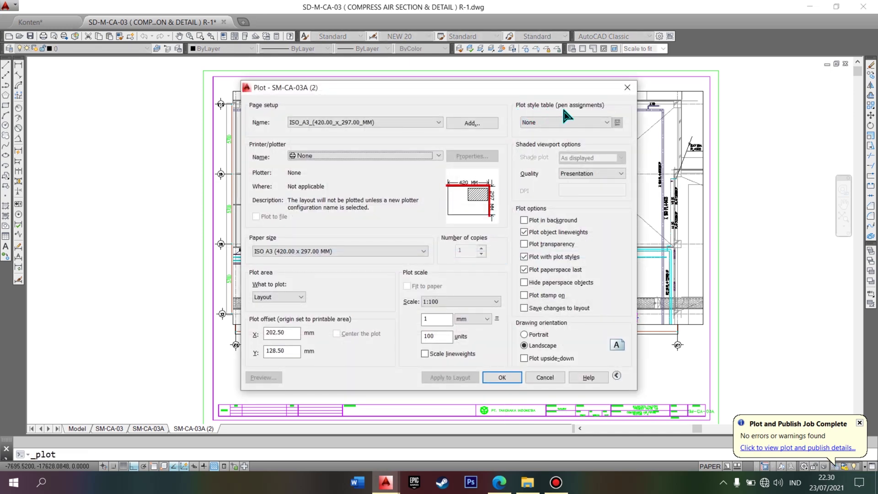
{"action": "left_click", "coordinate": [627, 88]}
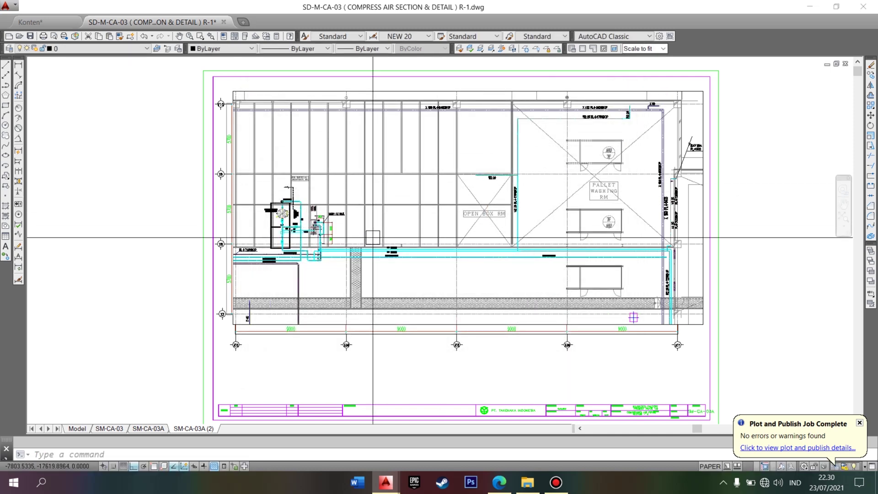
{"action": "key", "text": "ctrl+p"}
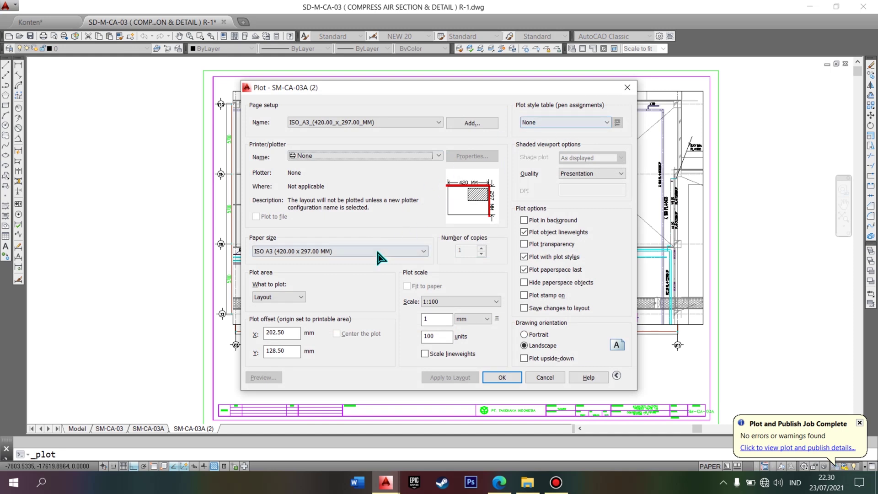
{"action": "left_click", "coordinate": [287, 296]}
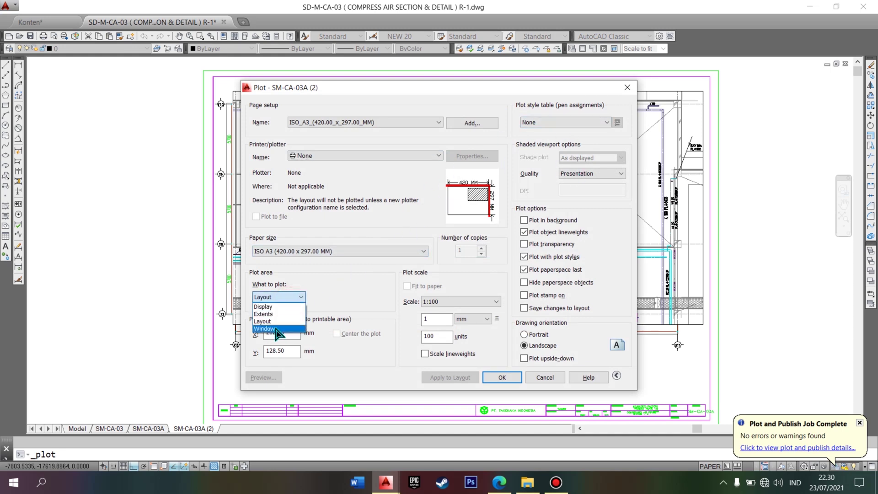
{"action": "left_click", "coordinate": [276, 329]}
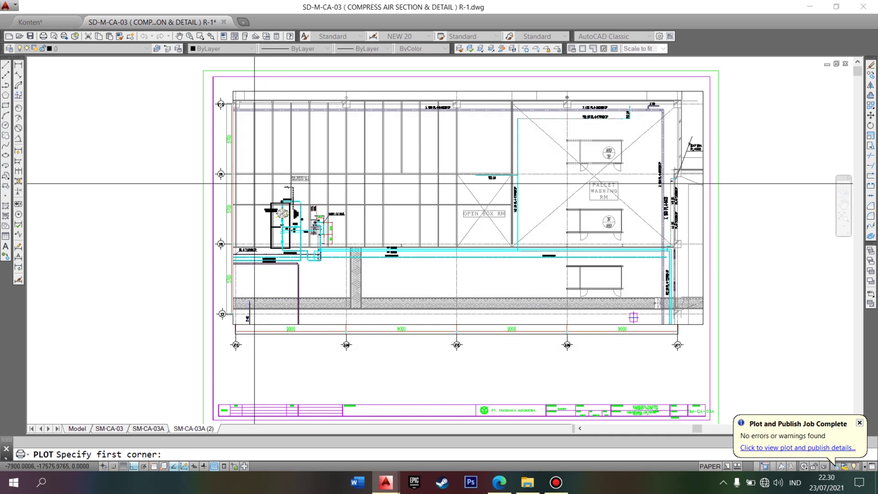
{"action": "left_click", "coordinate": [260, 189]}
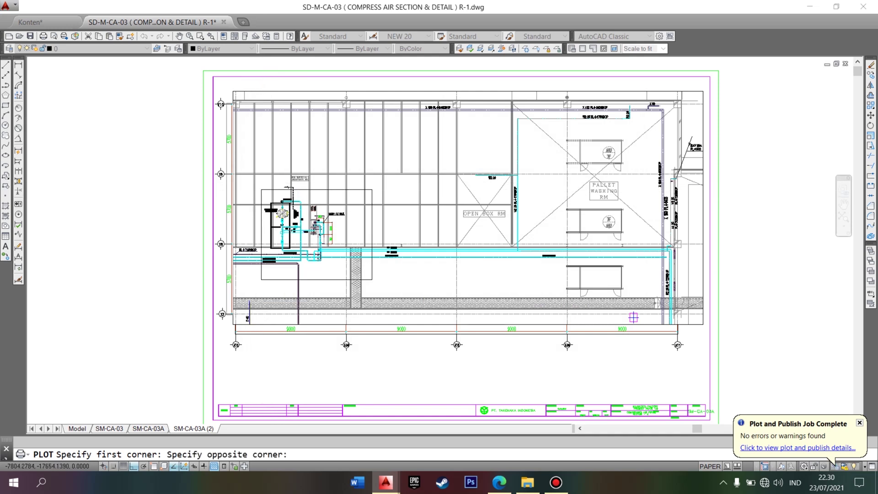
{"action": "left_click", "coordinate": [372, 279]}
Step: Keep plot style None, choose DWG To PDF.pc3, and preview the windowed plot
{"action": "left_click", "coordinate": [576, 122]}
{"action": "left_click", "coordinate": [404, 219]}
{"action": "left_click", "coordinate": [371, 156]}
{"action": "left_click", "coordinate": [329, 201]}
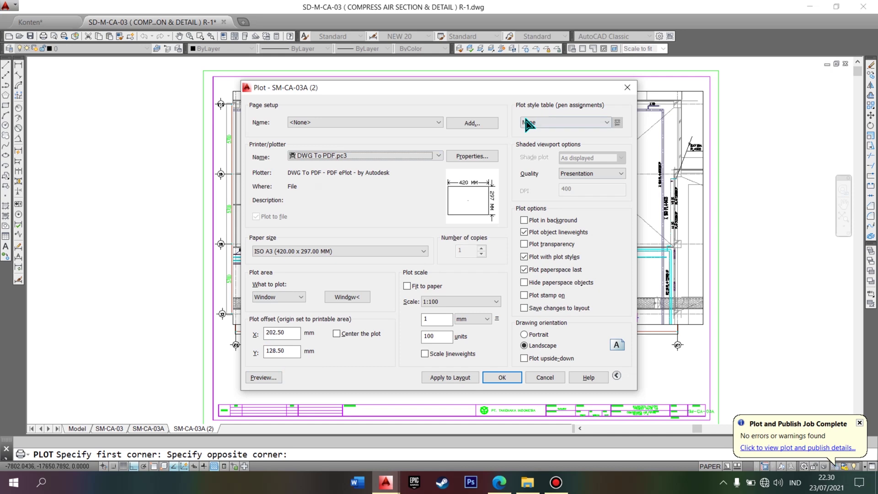
{"action": "left_click", "coordinate": [252, 374]}
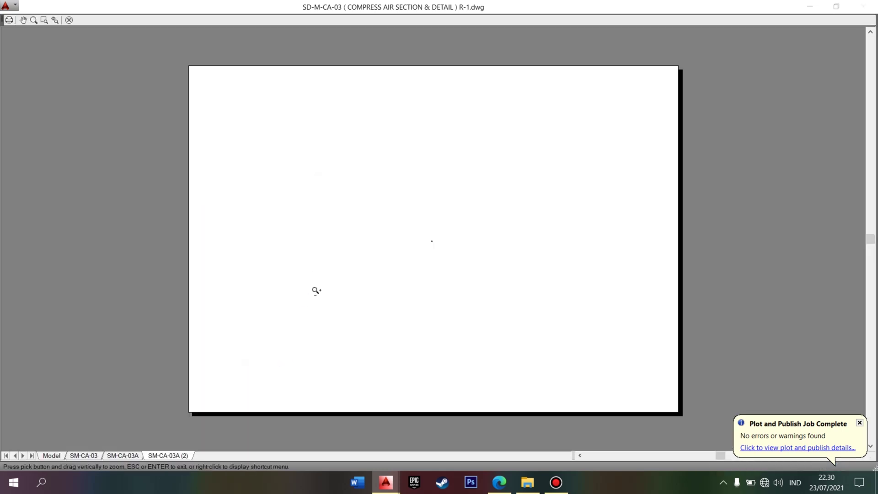
{"action": "key", "text": "Escape"}
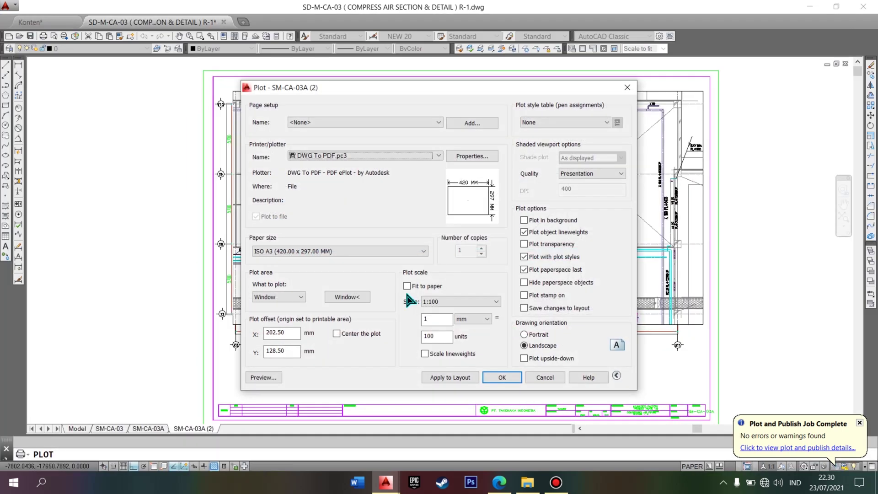
Step: Enable Fit to paper and Center the plot, then check the resulting preview
{"action": "left_click", "coordinate": [337, 333]}
{"action": "left_click", "coordinate": [250, 377]}
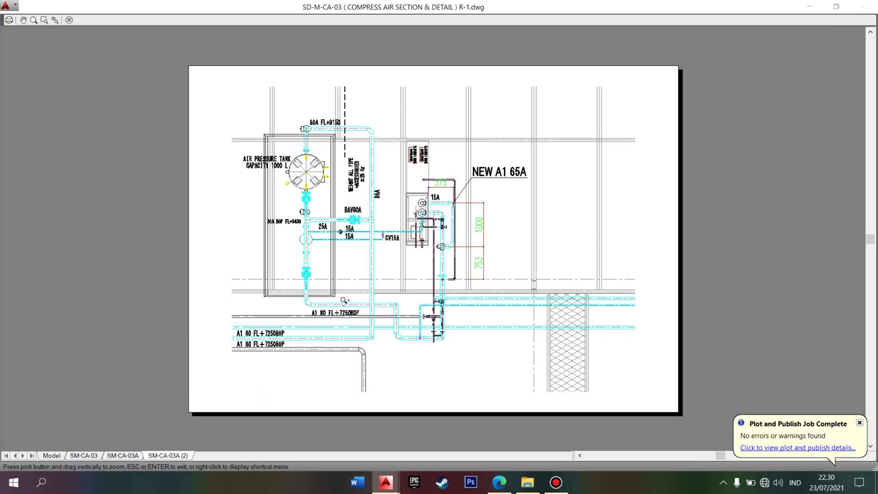
{"action": "scroll", "coordinate": [331, 191], "scroll_direction": "up", "scroll_amount": 2}
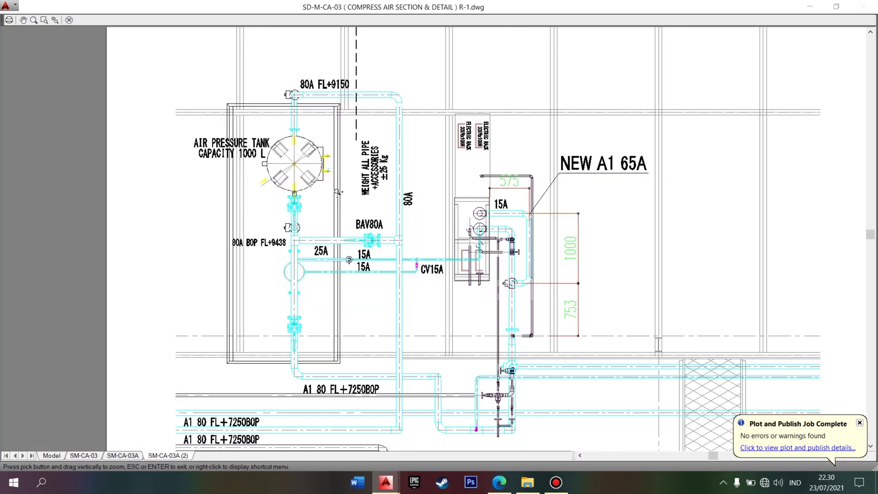
{"action": "middle_click_drag", "start_coordinate": [353, 184], "coordinate": [361, 228]}
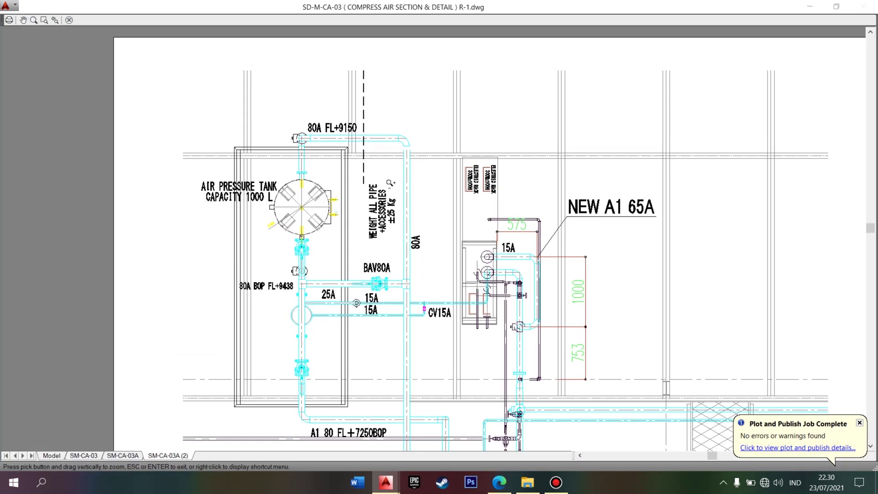
{"action": "key", "text": "Escape"}
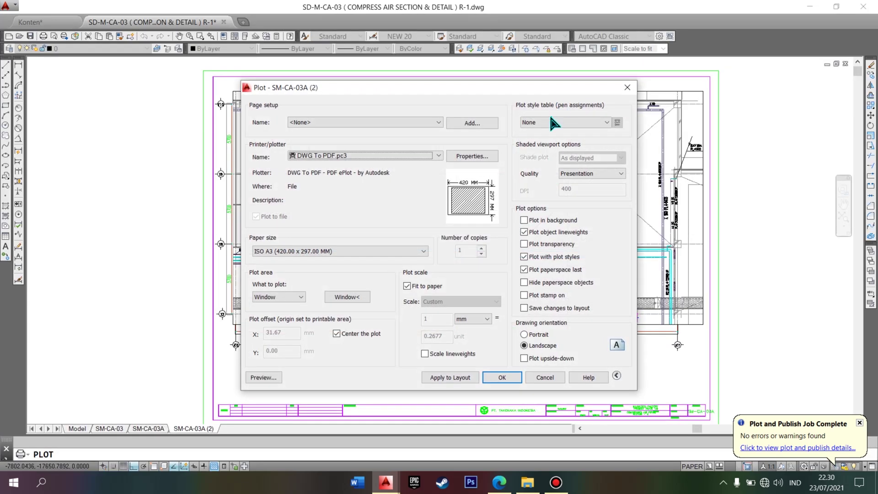
Step: Select TX_PLOT-COLOUR.ctb as the plot style table
{"action": "left_click", "coordinate": [552, 122]}
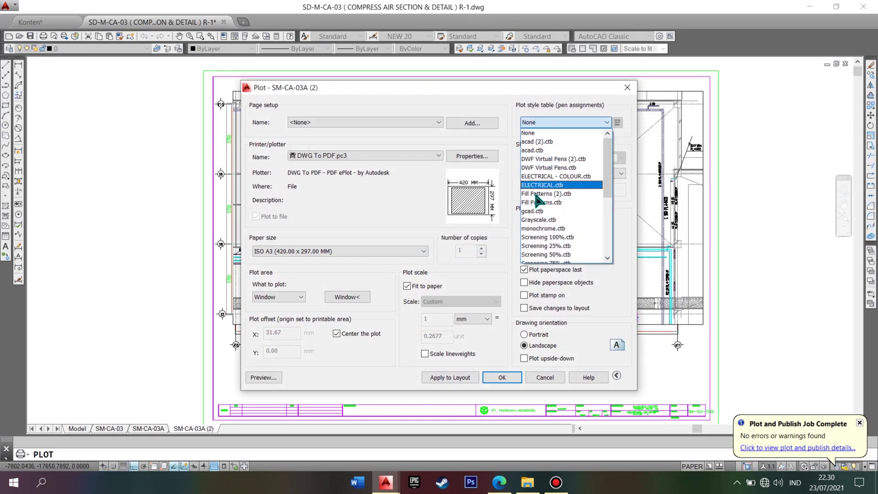
{"action": "scroll", "coordinate": [539, 210], "scroll_direction": "down", "scroll_amount": 1}
{"action": "scroll", "coordinate": [540, 220], "scroll_direction": "down", "scroll_amount": 2}
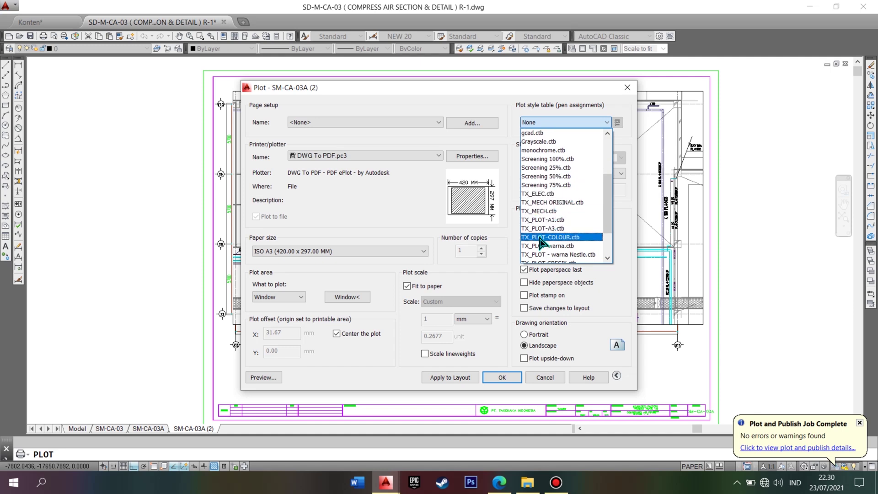
{"action": "left_click", "coordinate": [551, 238]}
Step: Preview the TX_PLOT-COLOUR.ctb plot, zooming around the tank piping detail
{"action": "left_click", "coordinate": [260, 378]}
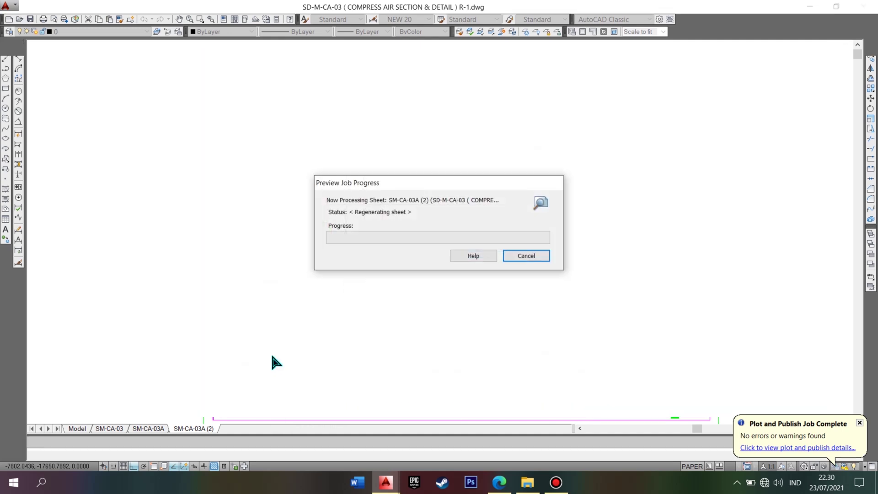
{"action": "scroll", "coordinate": [380, 215], "scroll_direction": "up", "scroll_amount": 1}
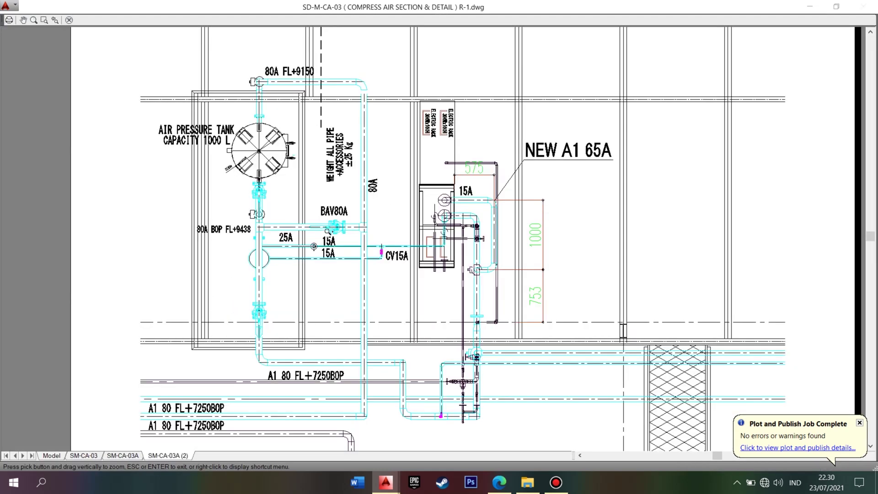
{"action": "scroll", "coordinate": [379, 215], "scroll_direction": "up", "scroll_amount": 1}
{"action": "scroll", "coordinate": [379, 215], "scroll_direction": "up", "scroll_amount": 1}
{"action": "scroll", "coordinate": [480, 218], "scroll_direction": "down", "scroll_amount": 1}
{"action": "scroll", "coordinate": [453, 216], "scroll_direction": "down", "scroll_amount": 4}
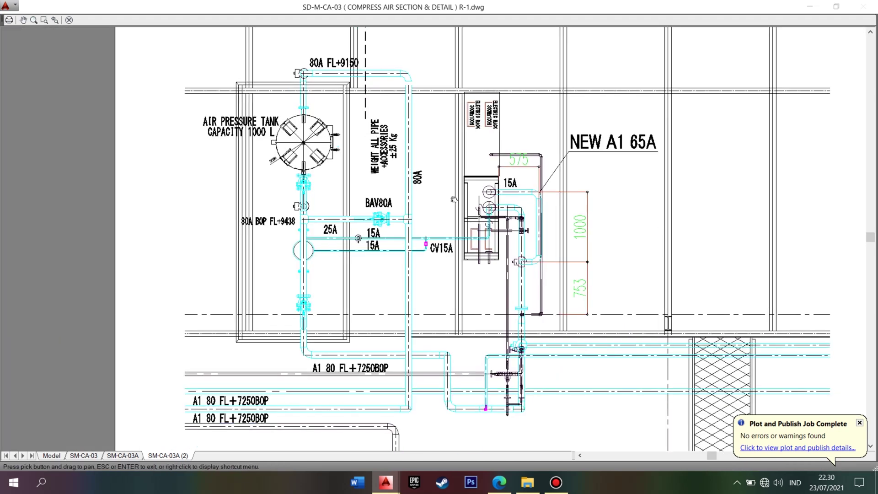
{"action": "scroll", "coordinate": [453, 216], "scroll_direction": "up", "scroll_amount": 2}
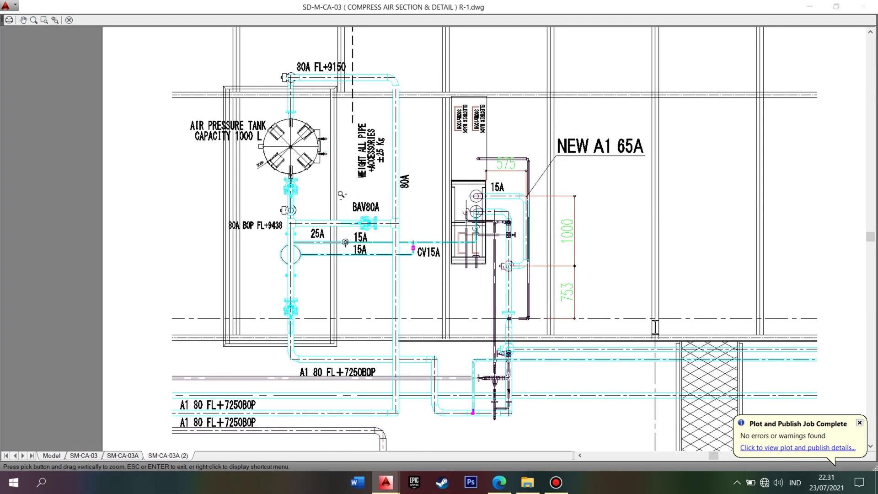
{"action": "scroll", "coordinate": [341, 194], "scroll_direction": "up", "scroll_amount": 2}
{"action": "scroll", "coordinate": [304, 233], "scroll_direction": "up", "scroll_amount": 2}
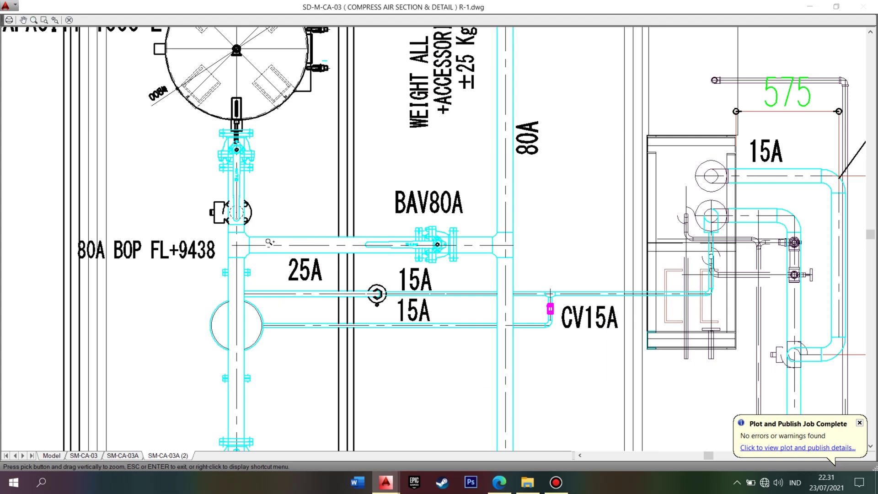
{"action": "scroll", "coordinate": [269, 238], "scroll_direction": "down", "scroll_amount": 2}
{"action": "scroll", "coordinate": [268, 238], "scroll_direction": "up", "scroll_amount": 2}
{"action": "scroll", "coordinate": [268, 238], "scroll_direction": "up", "scroll_amount": 1}
{"action": "scroll", "coordinate": [270, 238], "scroll_direction": "down", "scroll_amount": 3}
{"action": "scroll", "coordinate": [270, 239], "scroll_direction": "down", "scroll_amount": 4}
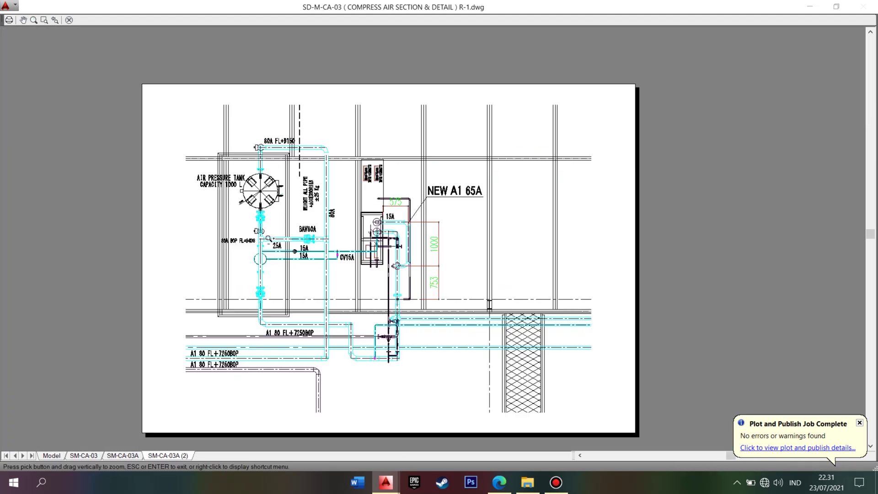
{"action": "scroll", "coordinate": [280, 226], "scroll_direction": "up", "scroll_amount": 2}
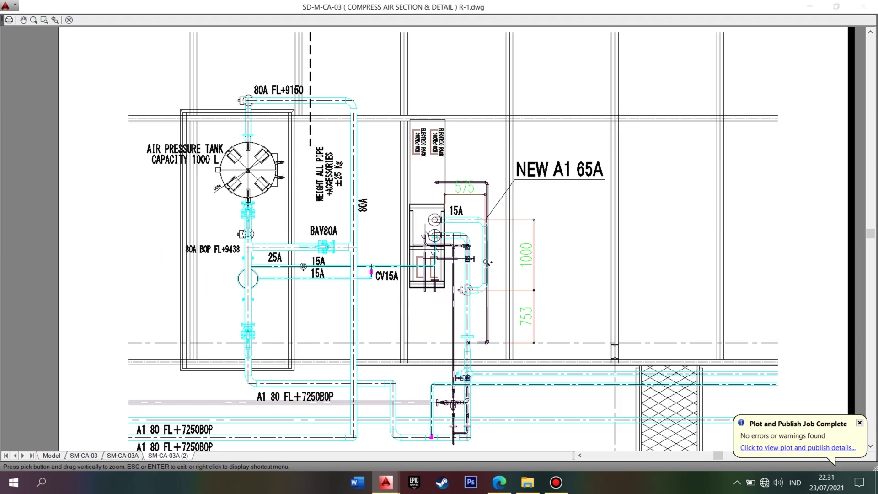
{"action": "key", "text": "Escape"}
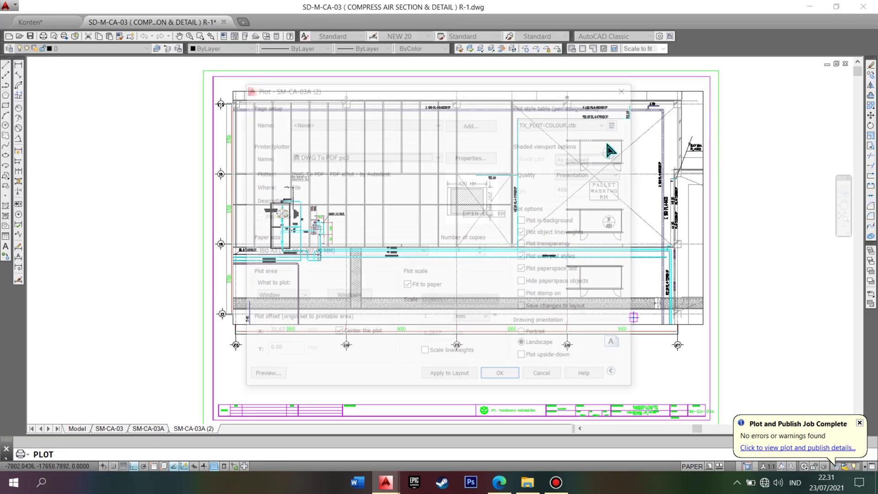
Step: Apply TX_PLOT-warna.ctb and preview it, zooming into the red pipework
{"action": "left_click", "coordinate": [582, 122]}
{"action": "left_click", "coordinate": [556, 204]}
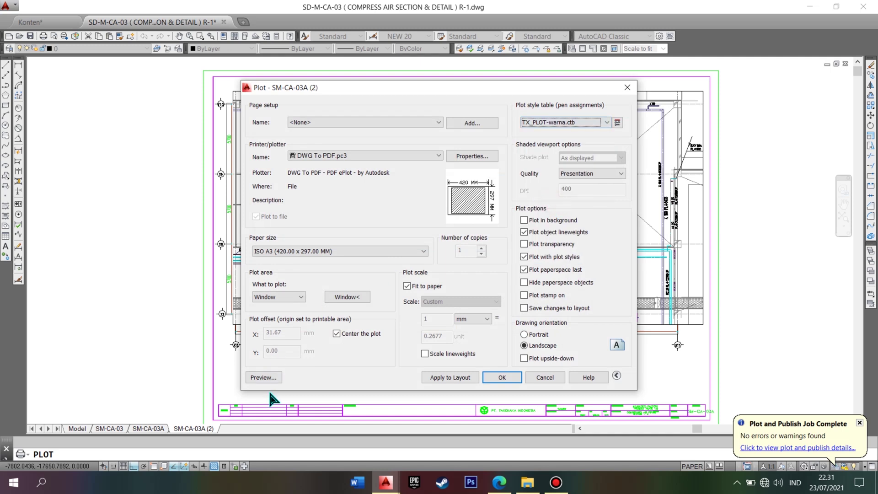
{"action": "left_click", "coordinate": [261, 376]}
{"action": "scroll", "coordinate": [343, 236], "scroll_direction": "up", "scroll_amount": 3}
{"action": "scroll", "coordinate": [349, 219], "scroll_direction": "up", "scroll_amount": 1}
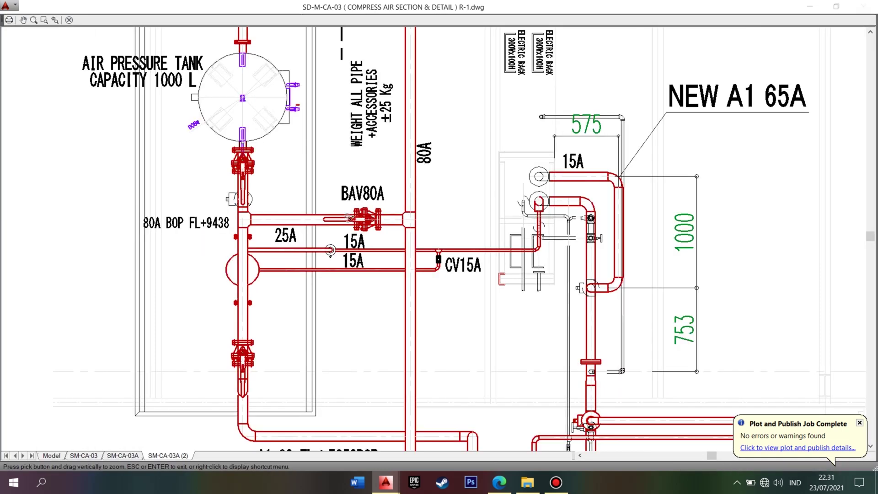
{"action": "scroll", "coordinate": [366, 290], "scroll_direction": "up", "scroll_amount": 1}
{"action": "scroll", "coordinate": [315, 229], "scroll_direction": "down", "scroll_amount": 2}
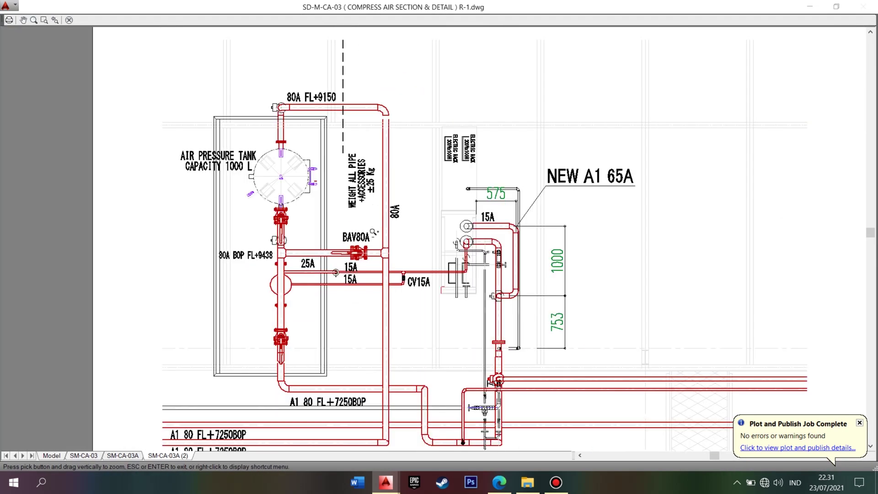
{"action": "scroll", "coordinate": [377, 379], "scroll_direction": "up", "scroll_amount": 4}
Step: Pan and zoom across the valve and pipe layout, then close the preview and Plot dialog
{"action": "middle_click_drag", "start_coordinate": [143, 263], "coordinate": [322, 261]}
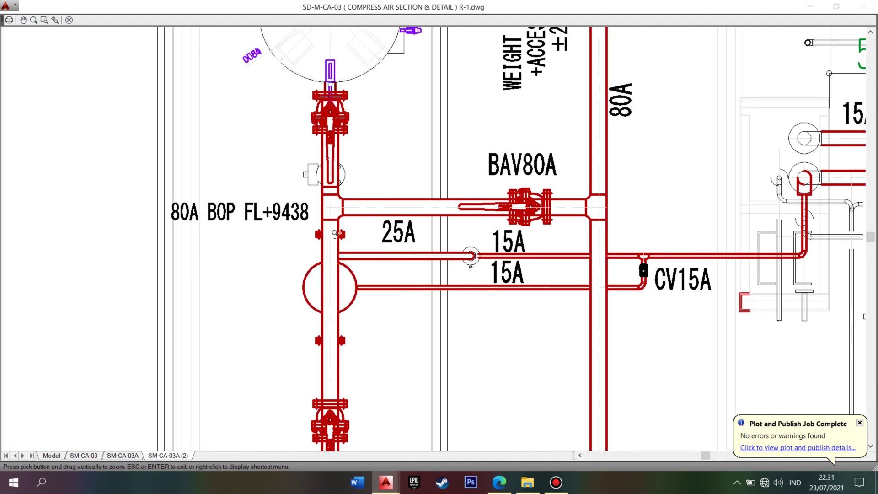
{"action": "scroll", "coordinate": [336, 233], "scroll_direction": "down", "scroll_amount": 4}
{"action": "middle_click_drag", "start_coordinate": [363, 192], "coordinate": [352, 238]}
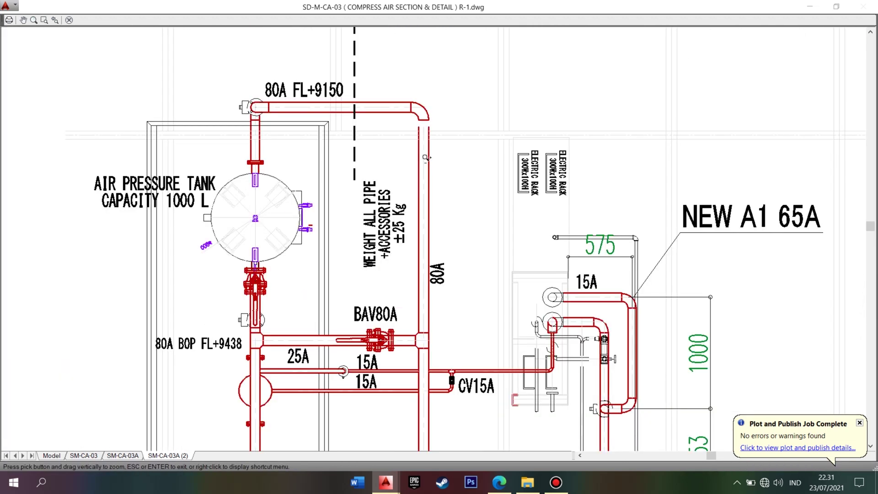
{"action": "left_click_drag", "start_coordinate": [426, 158], "coordinate": [376, 227]}
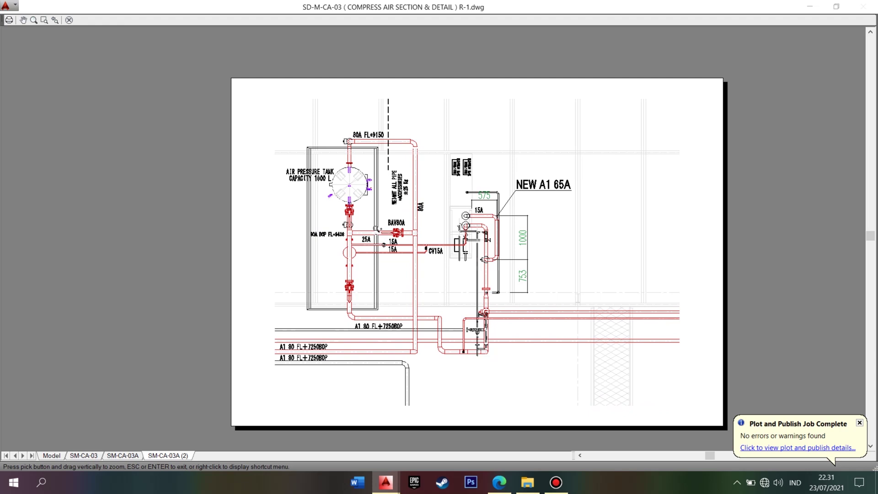
{"action": "scroll", "coordinate": [387, 226], "scroll_direction": "up", "scroll_amount": 2}
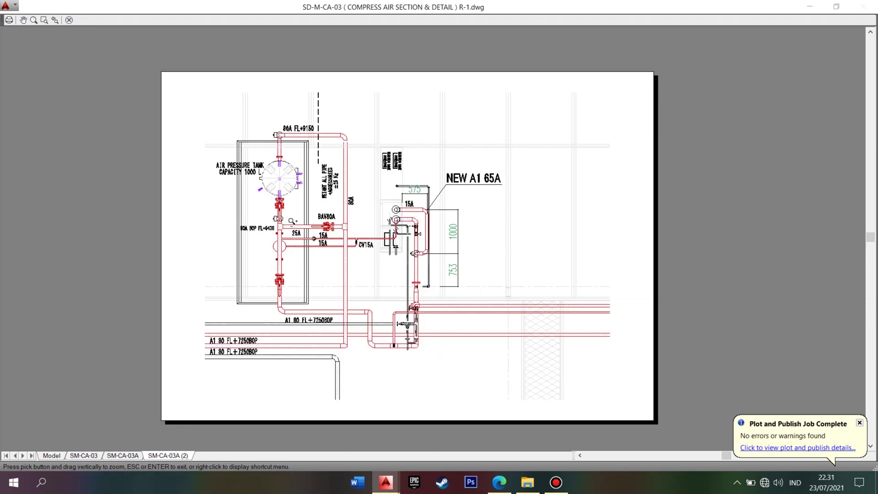
{"action": "mouse_move", "coordinate": [292, 221]}
{"action": "middle_mouse_down"}
{"action": "mouse_move", "coordinate": [313, 203]}
{"action": "mouse_move", "coordinate": [326, 208]}
{"action": "middle_mouse_up"}
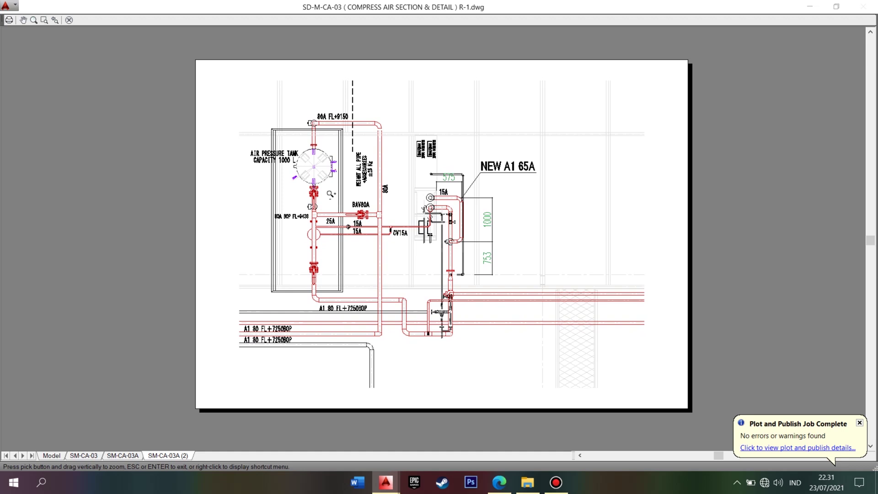
{"action": "scroll", "coordinate": [330, 194], "scroll_direction": "up", "scroll_amount": 2}
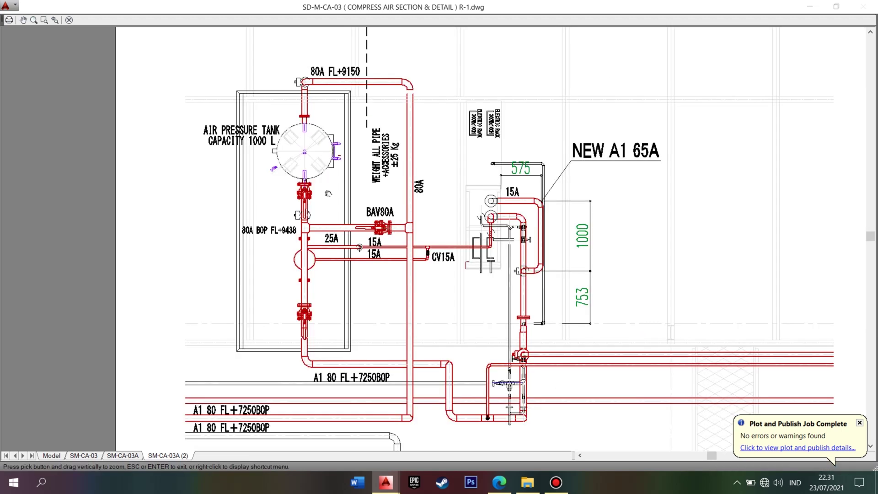
{"action": "middle_click_drag", "start_coordinate": [330, 194], "coordinate": [329, 220]}
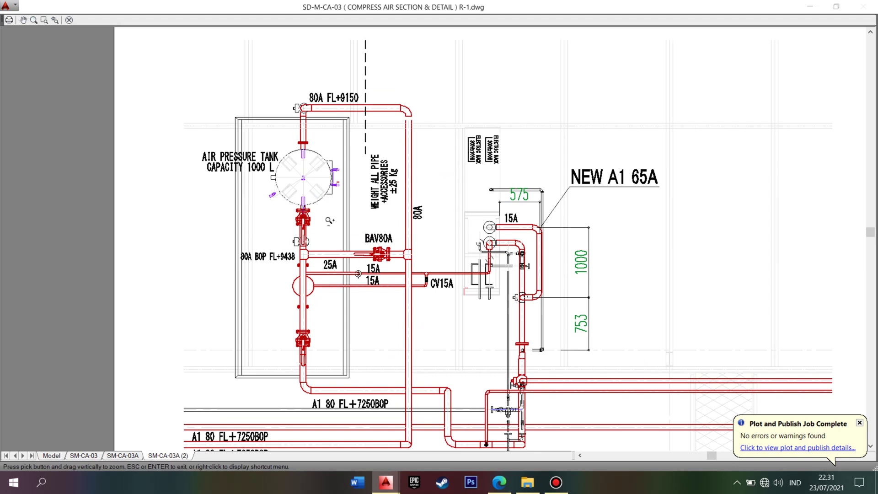
{"action": "scroll", "coordinate": [330, 220], "scroll_direction": "down", "scroll_amount": 2}
{"action": "key", "text": "Escape"}
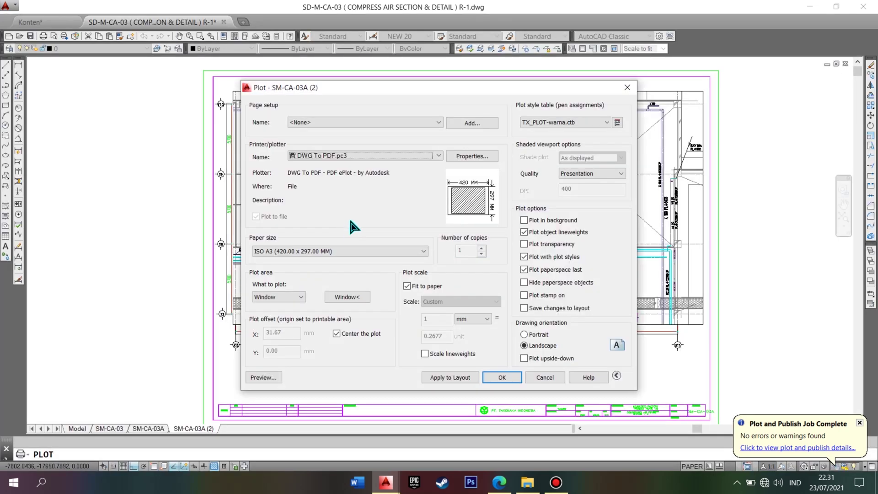
{"action": "key", "text": "Escape"}
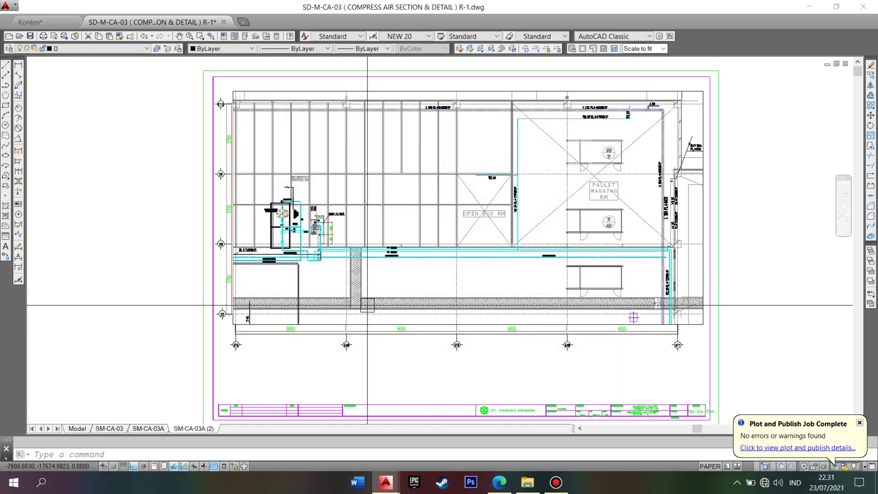